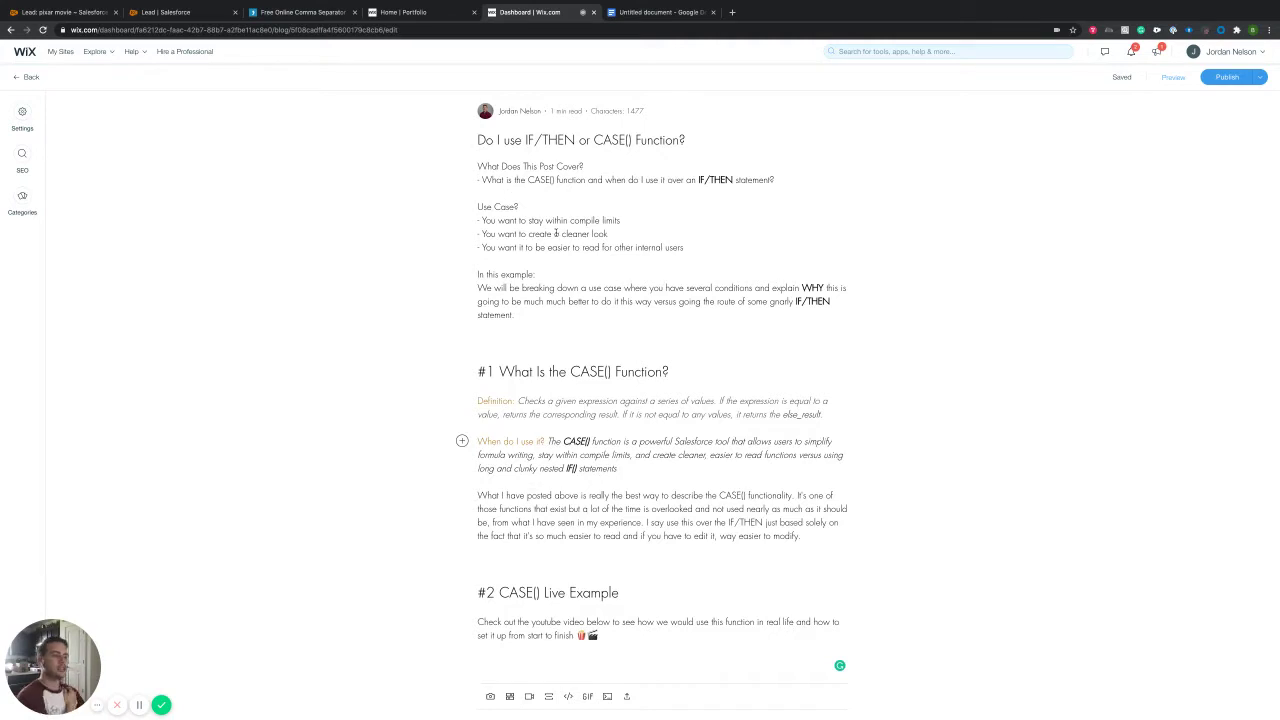
- Switch from the Wix blog editor to the published 'Home | Portfolio' site
{"action": "left_click", "coordinate": [447, 12]}
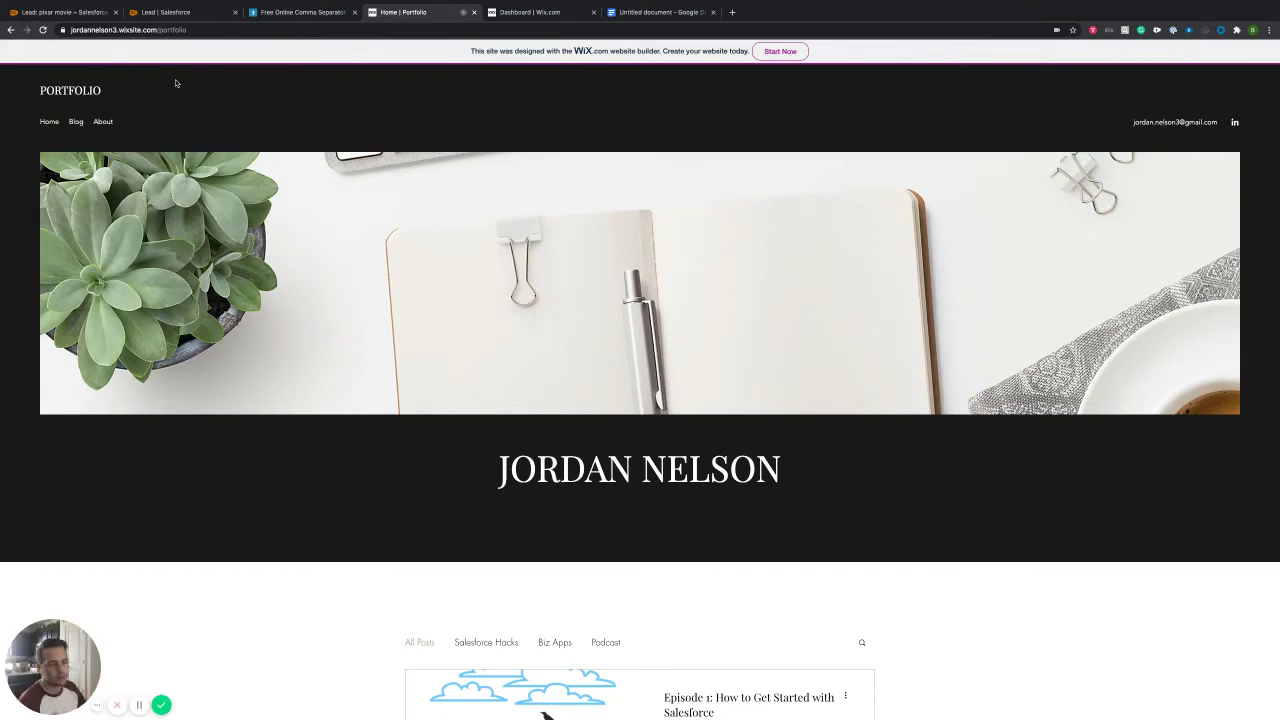
{"action": "left_click", "coordinate": [199, 30]}
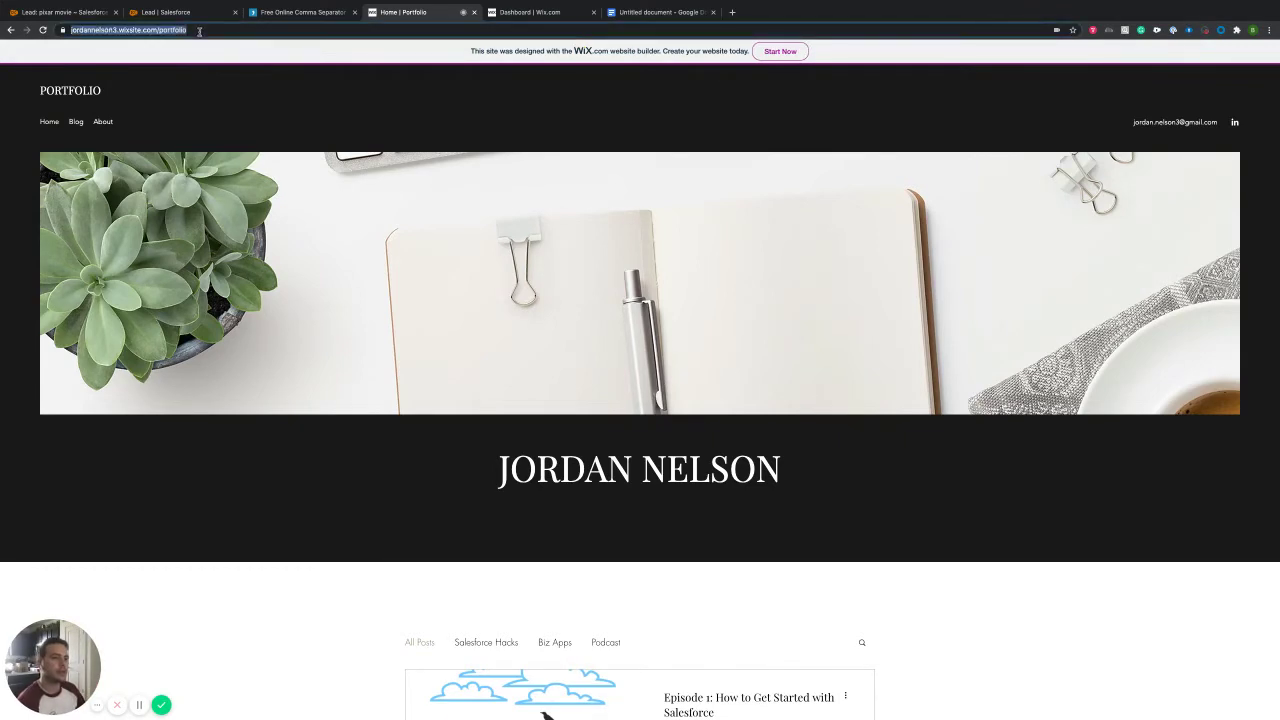
{"action": "scroll", "coordinate": [335, 220], "scroll_direction": "down", "scroll_amount": 5}
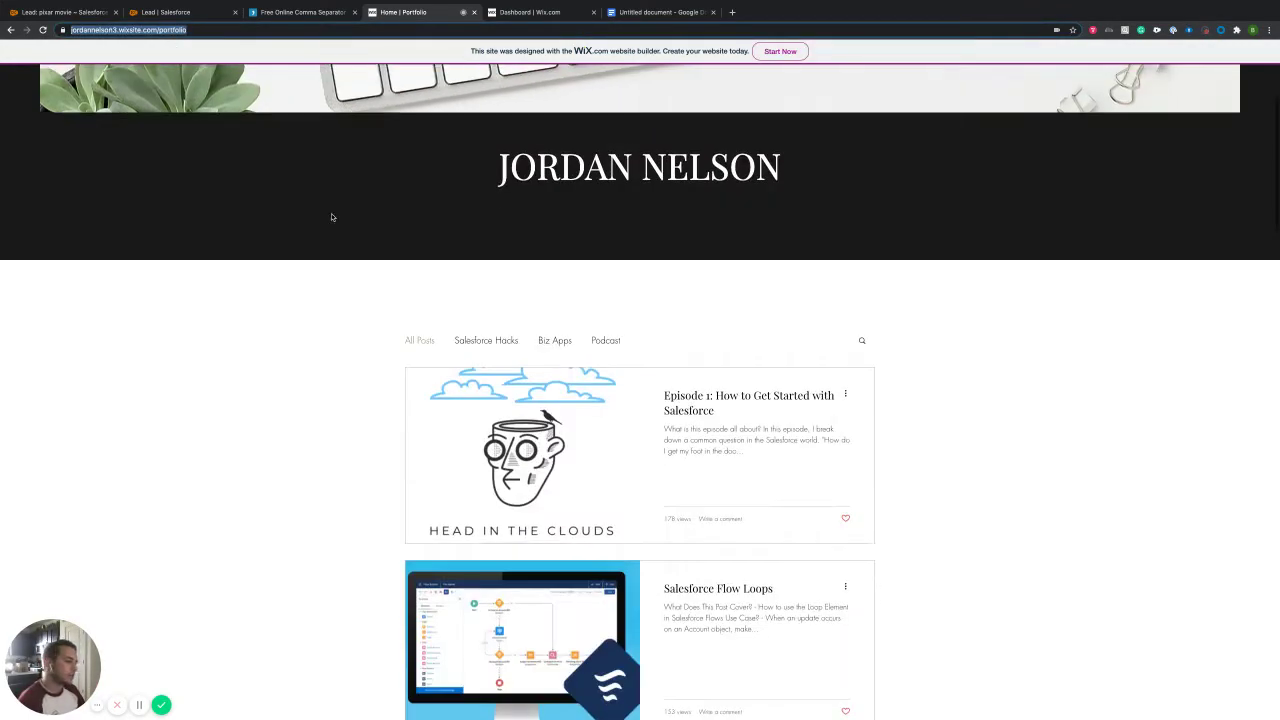
{"action": "scroll", "coordinate": [339, 234], "scroll_direction": "down", "scroll_amount": 2}
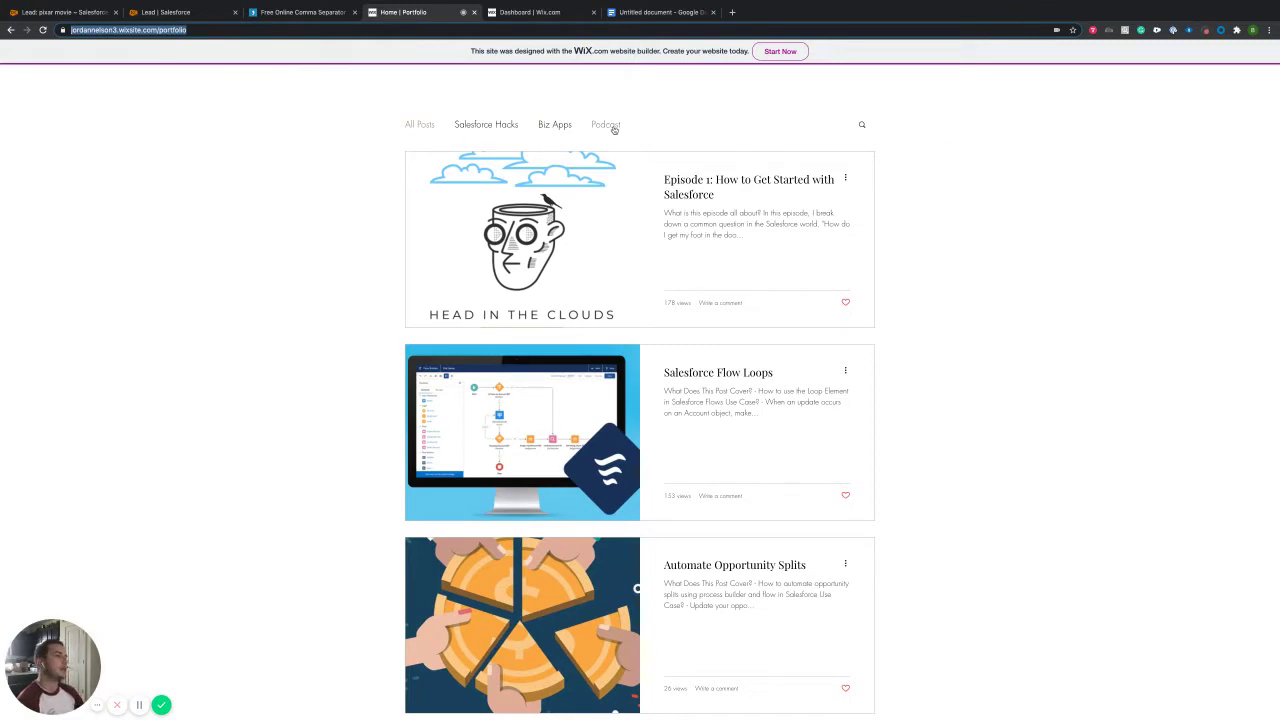
{"action": "scroll", "coordinate": [614, 125], "scroll_direction": "down", "scroll_amount": 1}
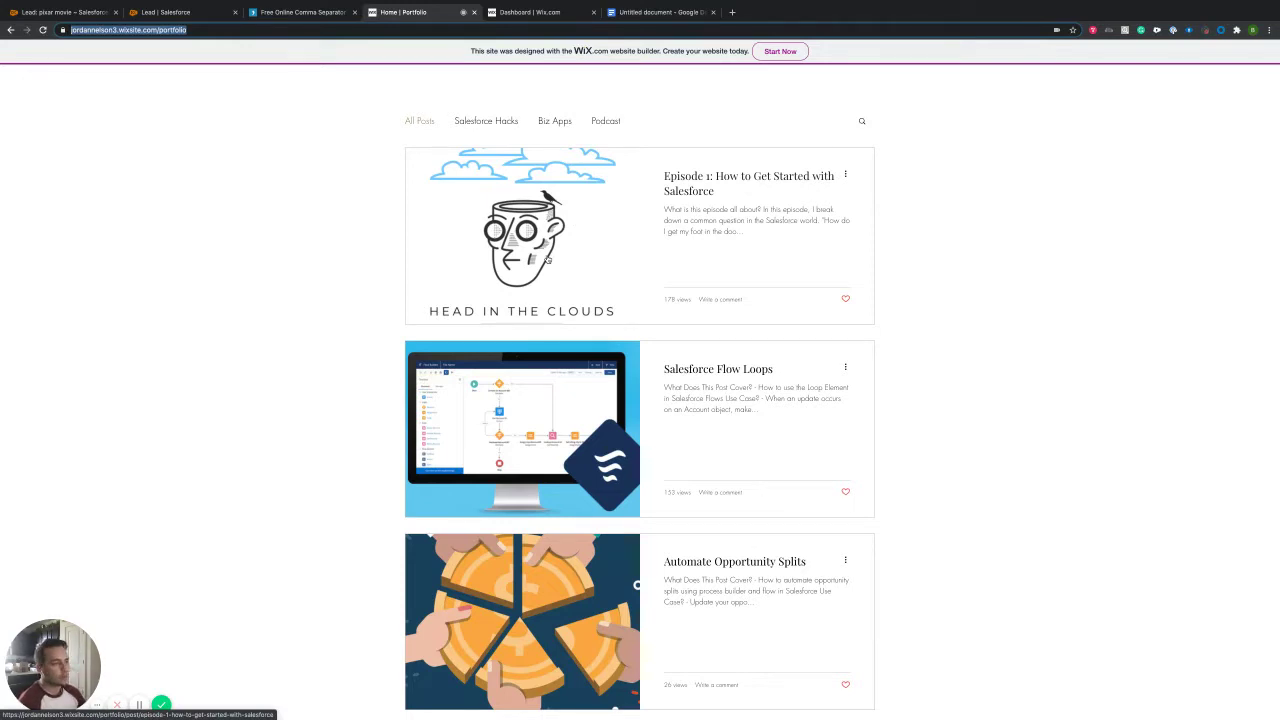
{"action": "scroll", "coordinate": [349, 246], "scroll_direction": "down", "scroll_amount": 5}
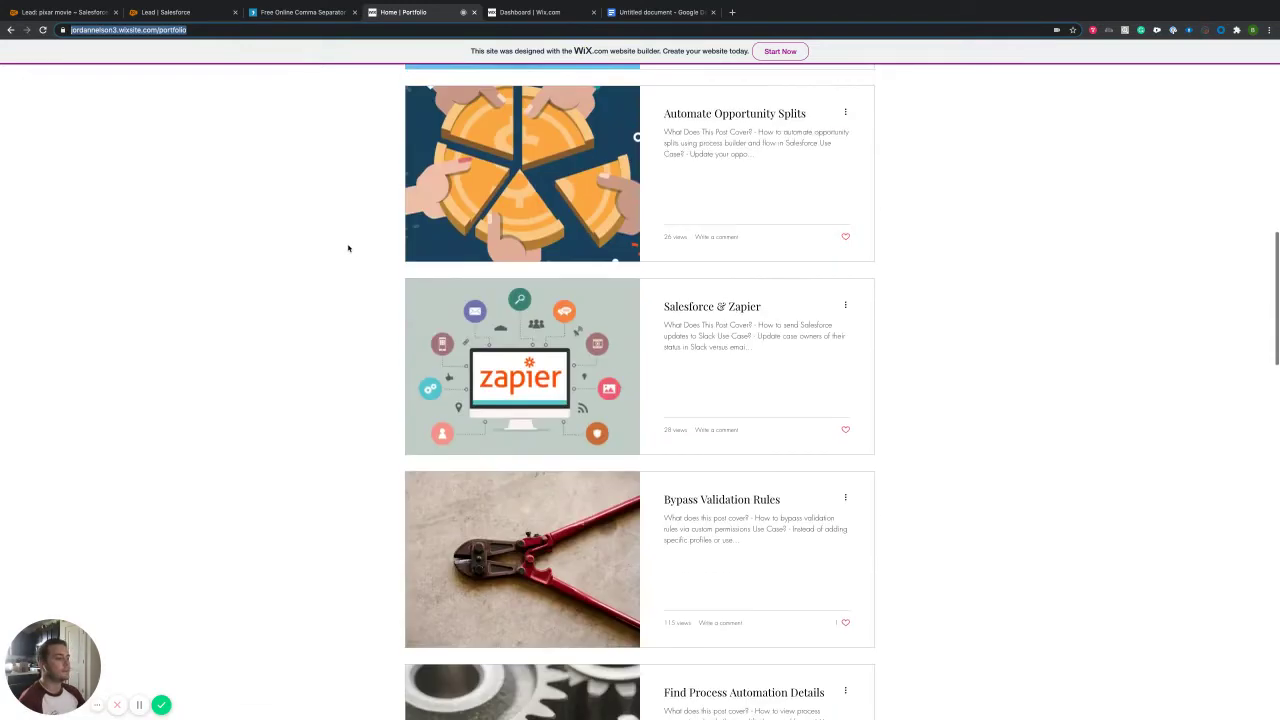
{"action": "scroll", "coordinate": [349, 248], "scroll_direction": "down", "scroll_amount": 15}
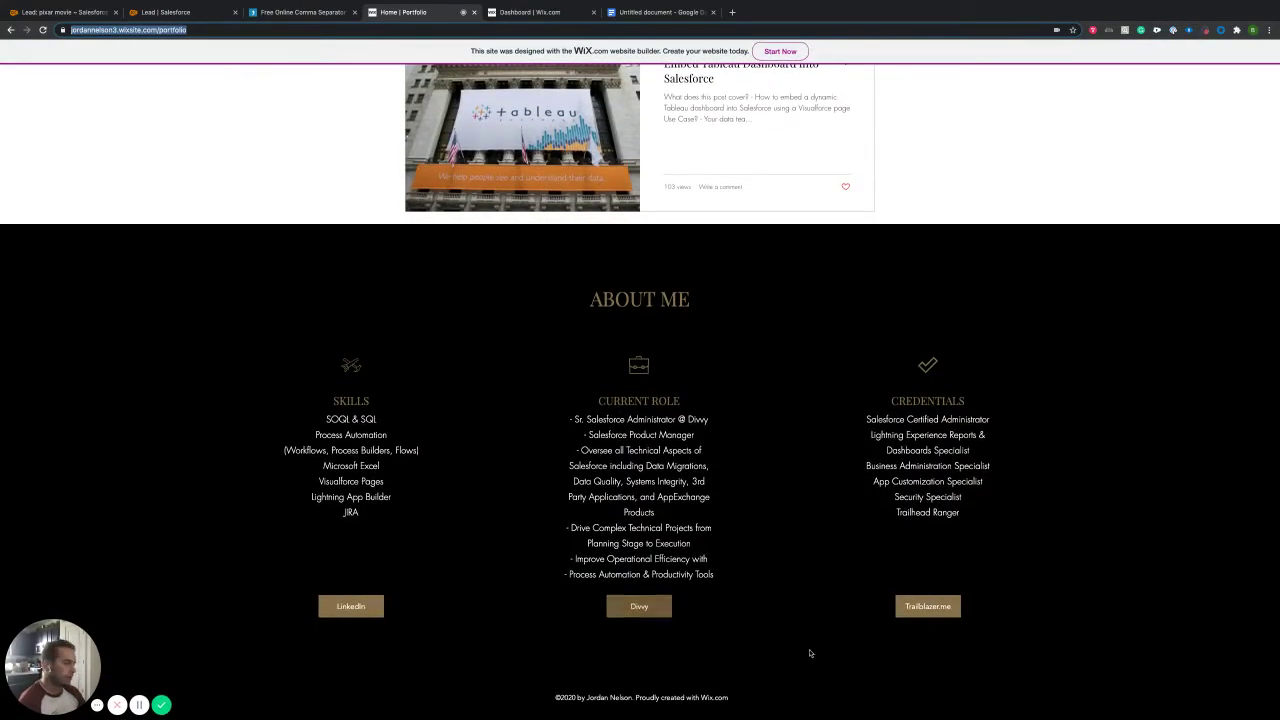
{"action": "scroll", "coordinate": [465, 394], "scroll_direction": "up", "scroll_amount": 15}
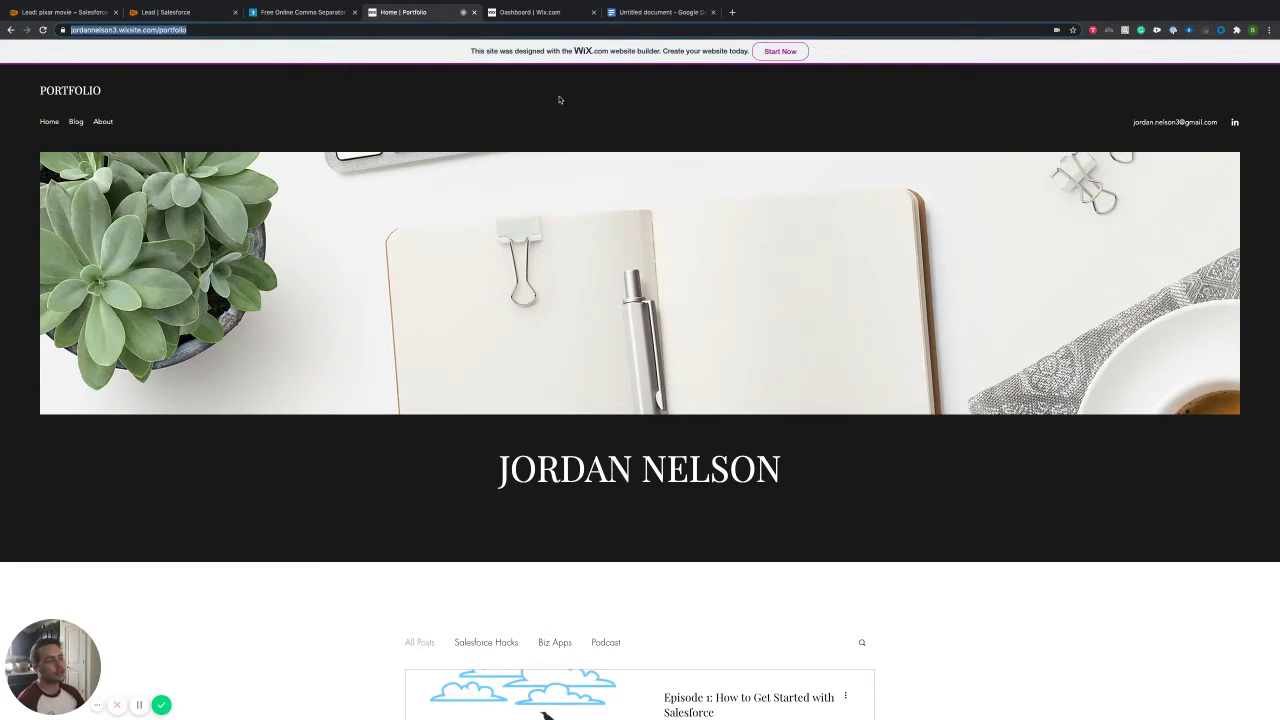
- Go back to the Wix dashboard's blog editor and highlight 'CASE() Function?' in the post title
{"action": "left_click", "coordinate": [660, 12]}
{"action": "left_click", "coordinate": [530, 12]}
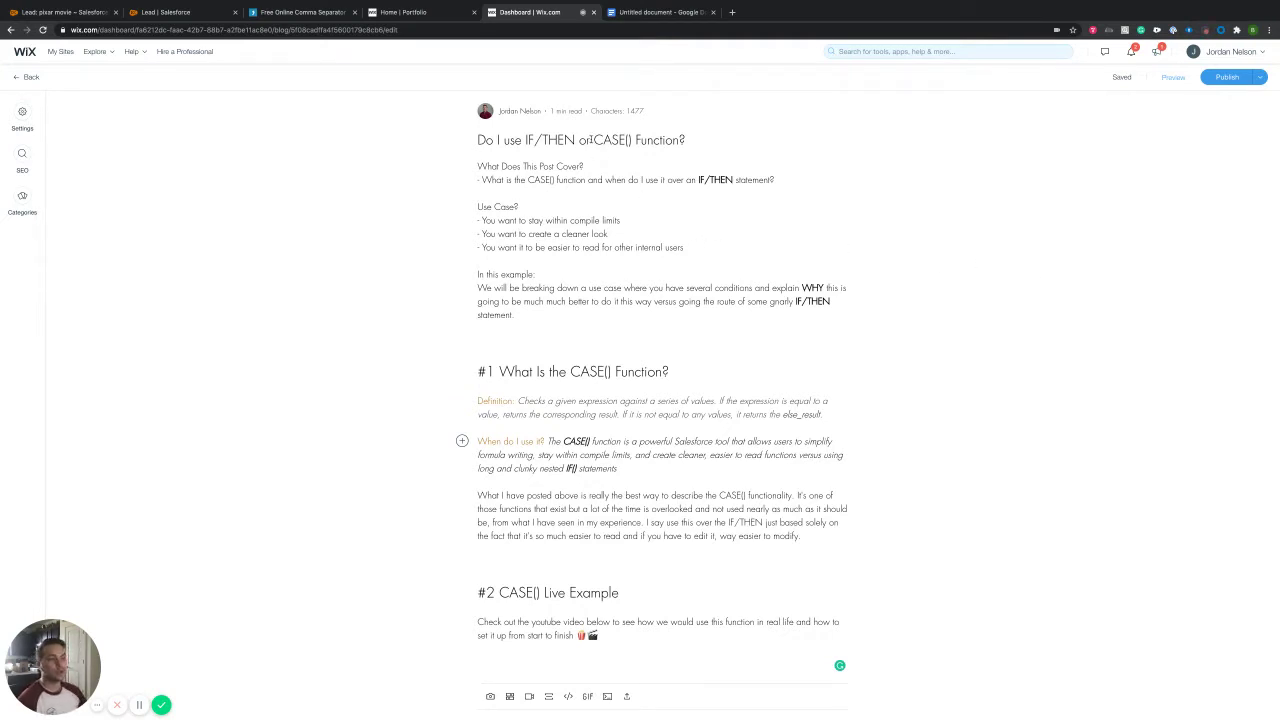
{"action": "left_click_drag", "start_coordinate": [592, 140], "coordinate": [686, 141]}
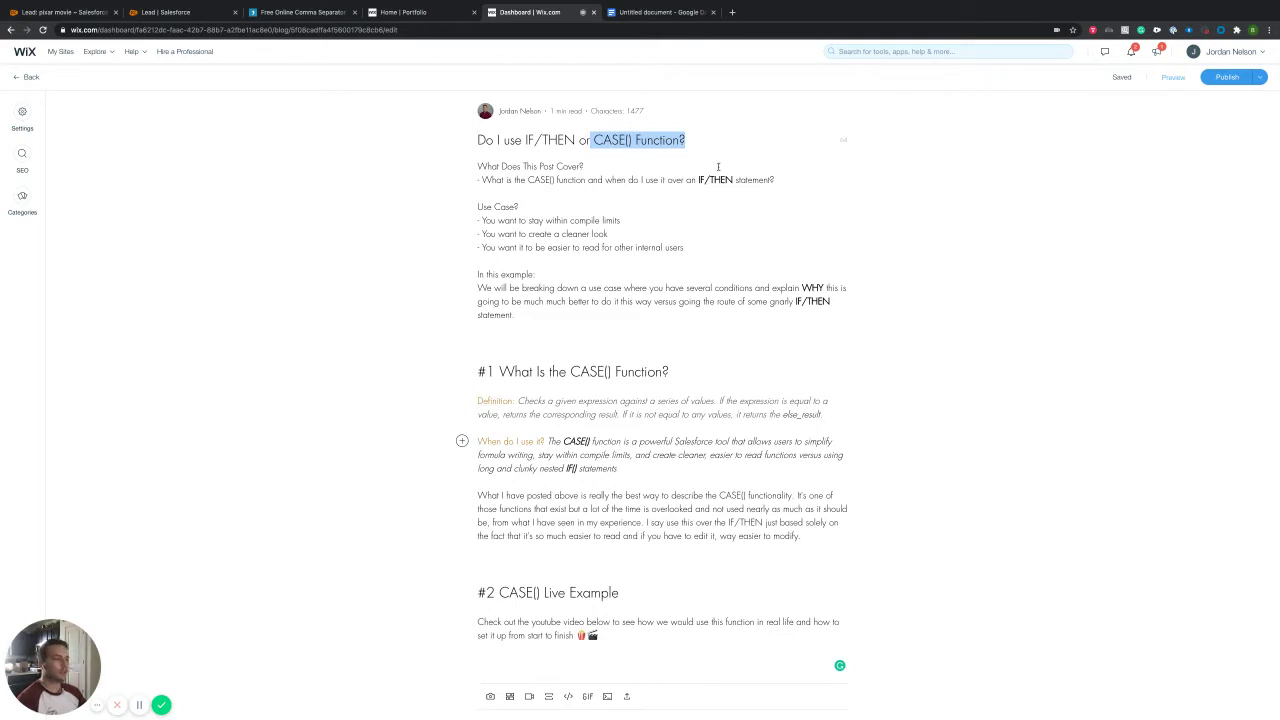
- Deselect the post title and bring up the untitled Google Docs notes with the IF and CASE examples
{"action": "left_click", "coordinate": [721, 224]}
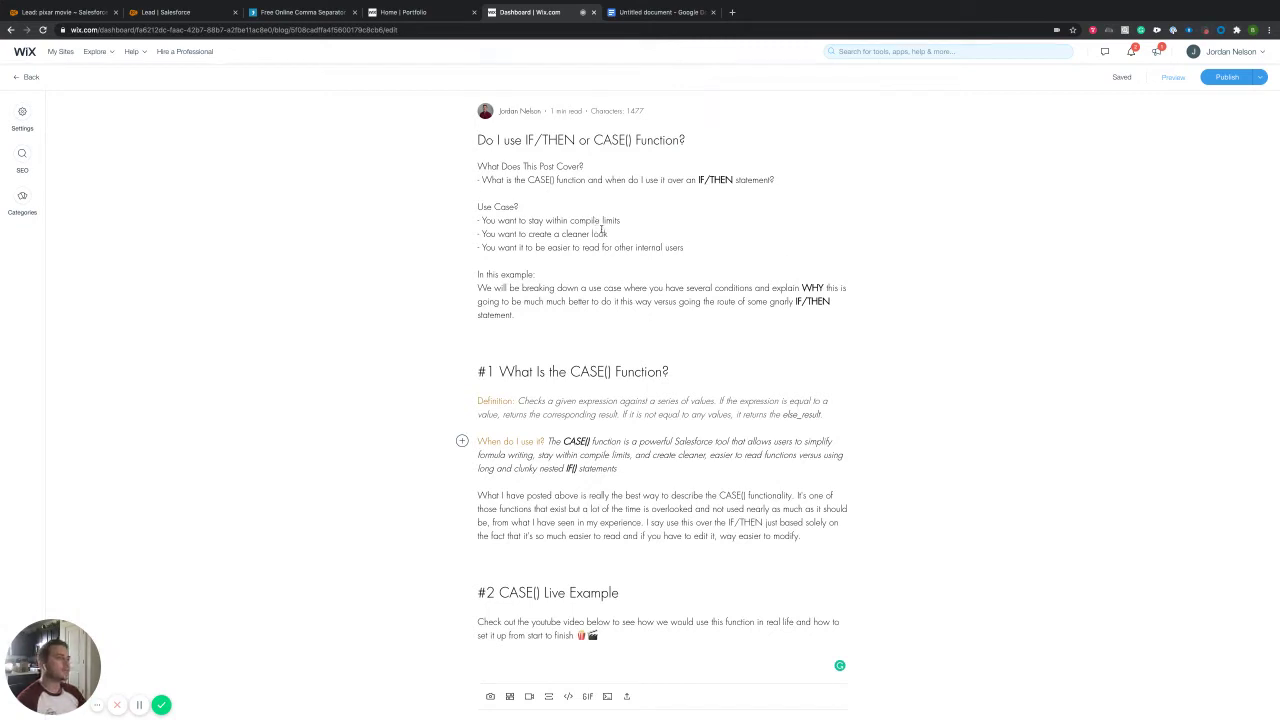
{"action": "left_click", "coordinate": [642, 12]}
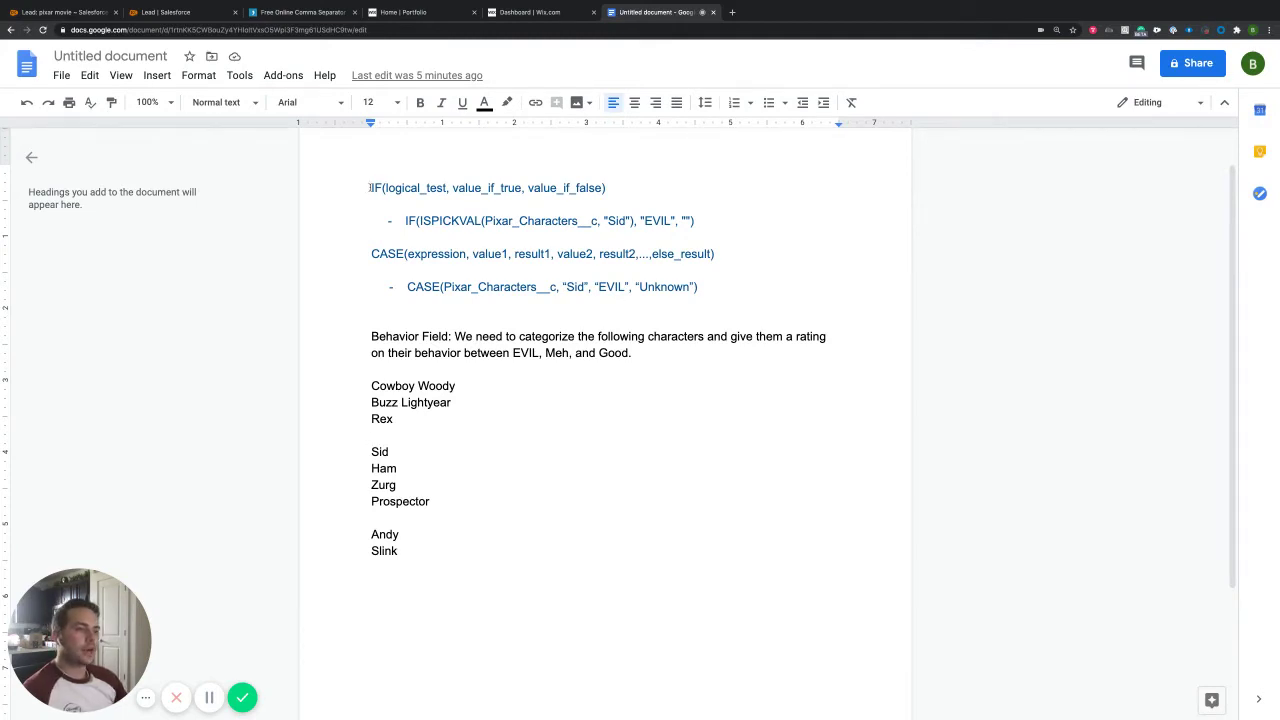
{"action": "left_click_drag", "start_coordinate": [369, 187], "coordinate": [608, 188]}
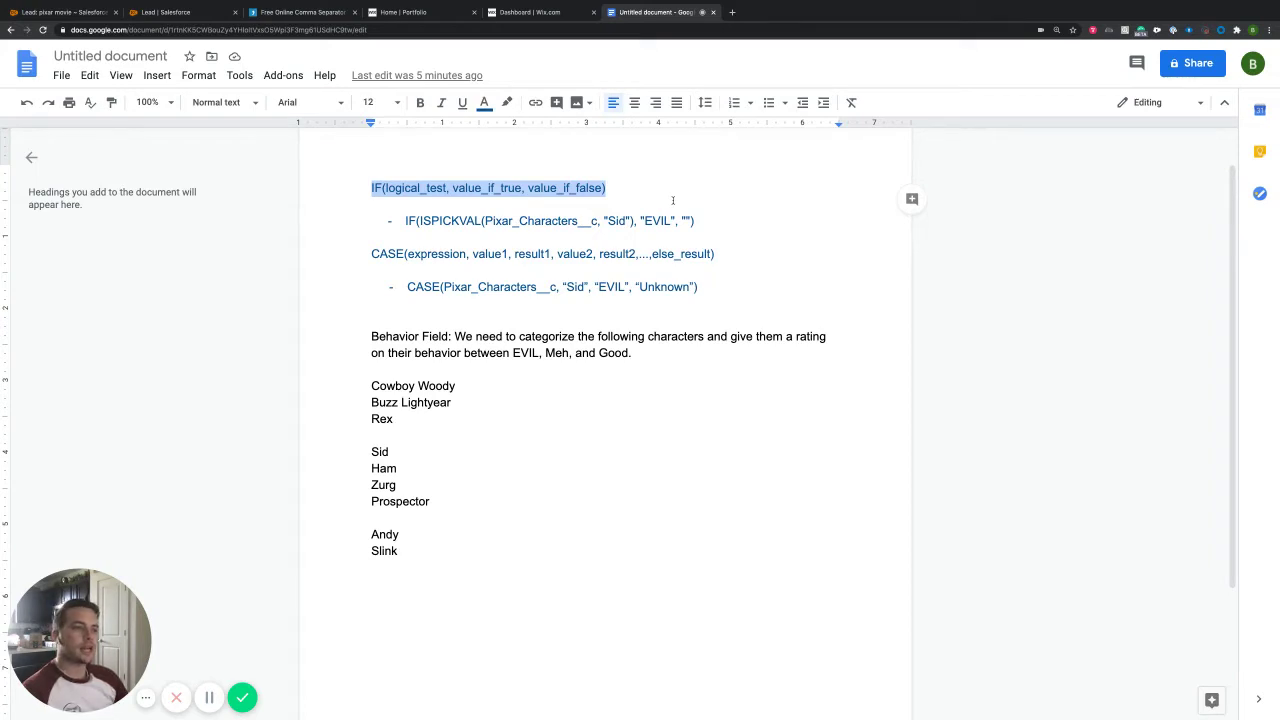
{"action": "left_click", "coordinate": [436, 187]}
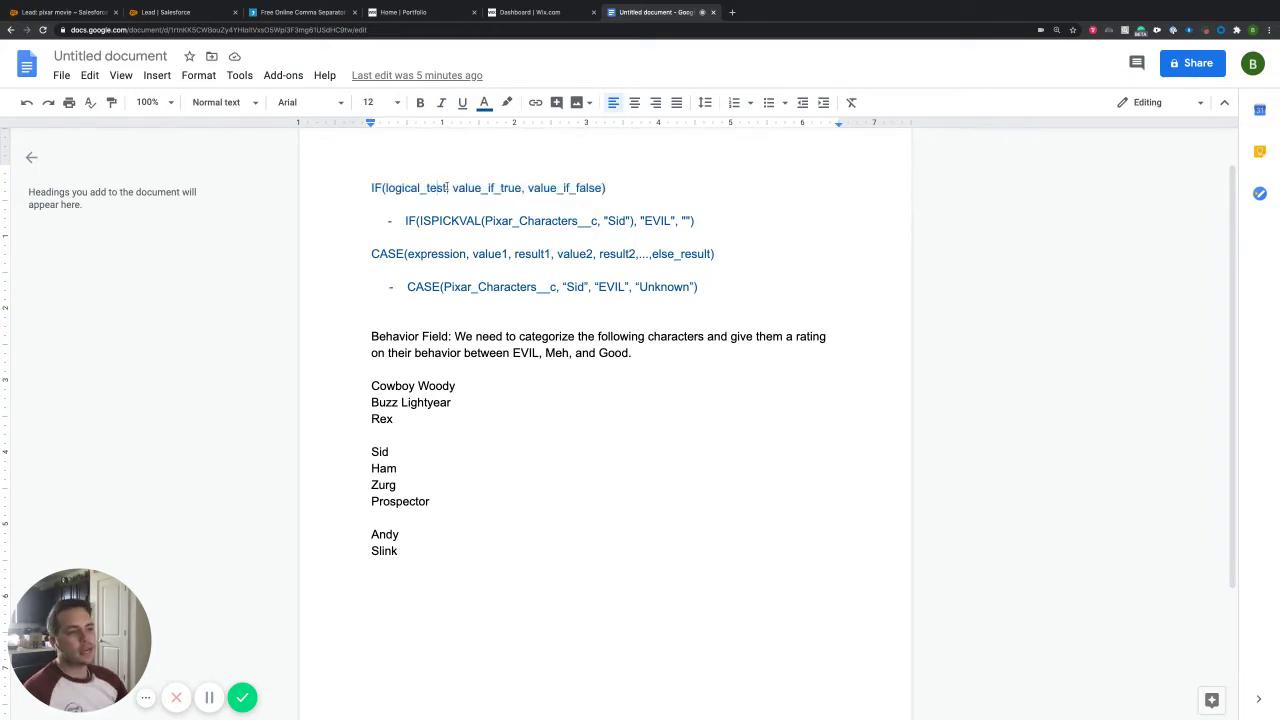
{"action": "left_click_drag", "start_coordinate": [446, 187], "coordinate": [521, 186]}
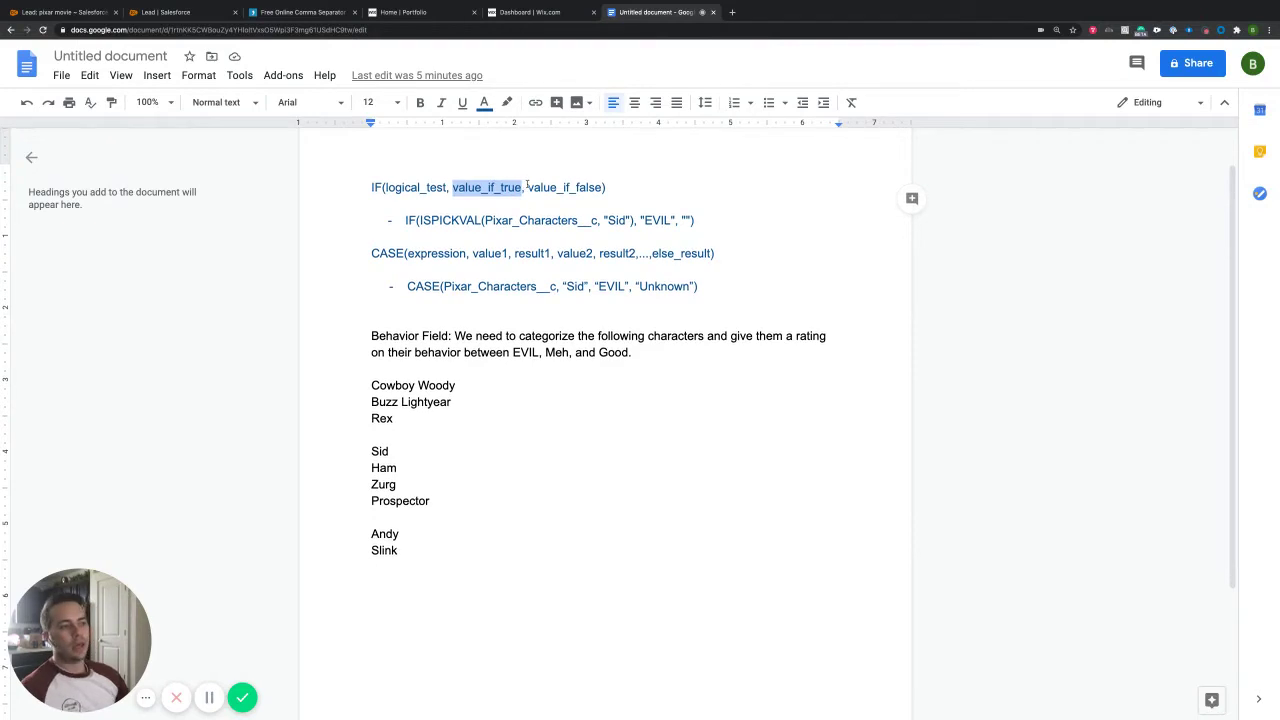
{"action": "scroll", "coordinate": [516, 186], "scroll_direction": "up", "scroll_amount": 1}
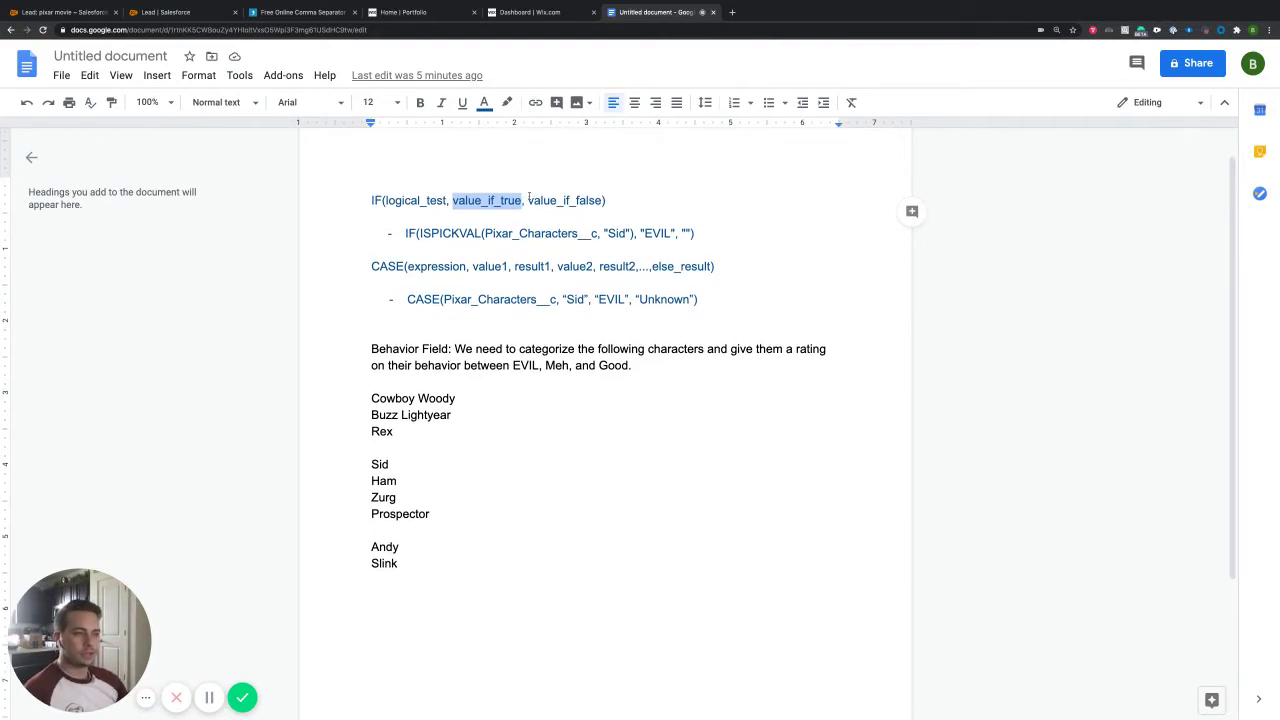
{"action": "left_click_drag", "start_coordinate": [528, 199], "coordinate": [604, 196]}
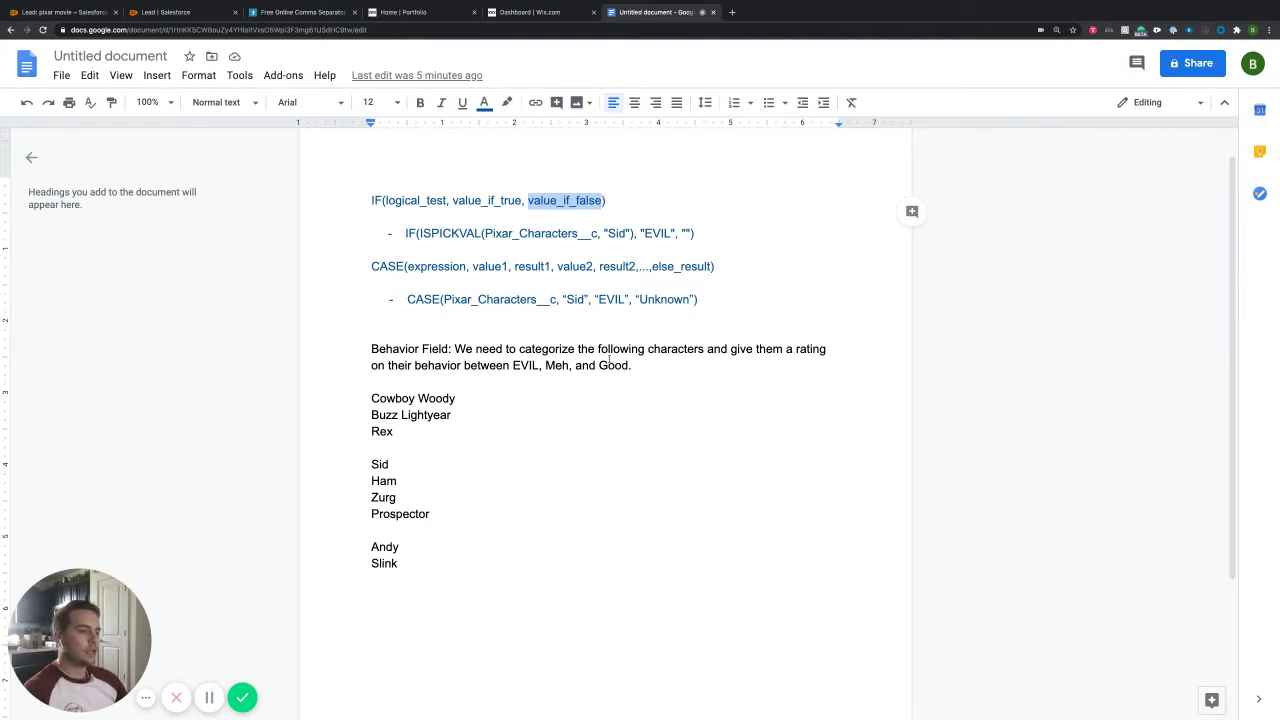
{"action": "triple_click", "coordinate": [534, 365]}
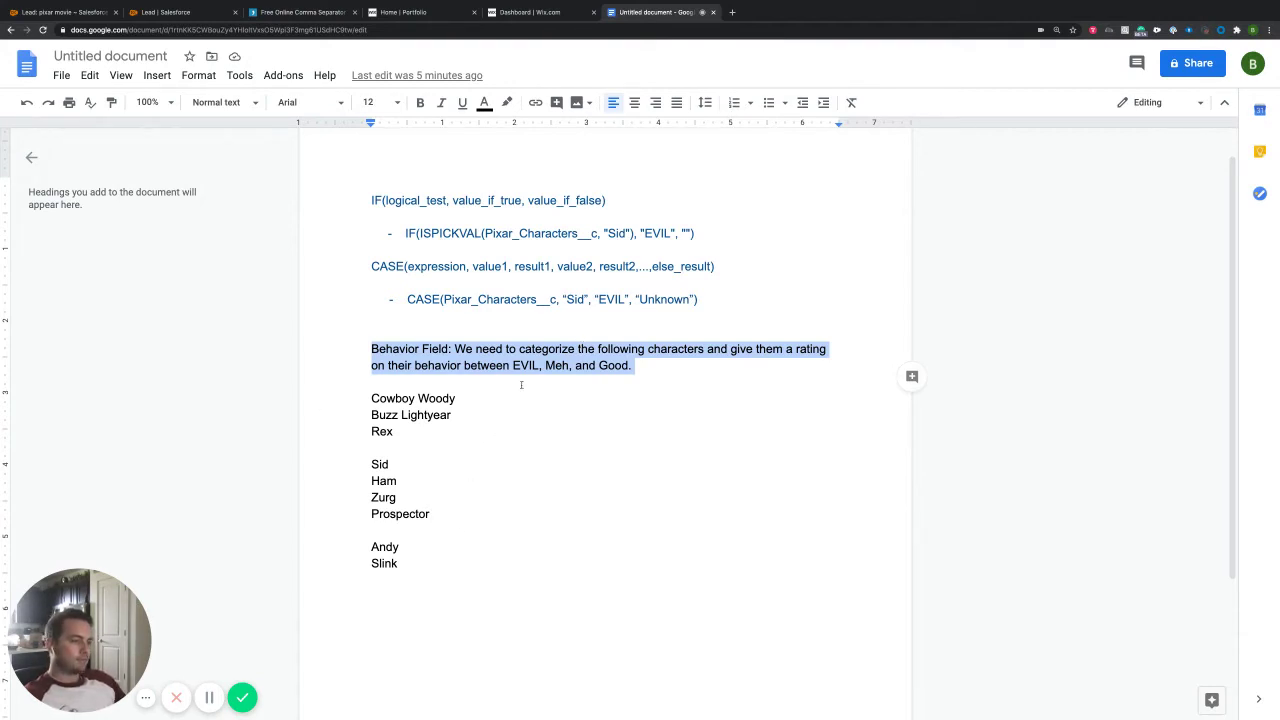
{"action": "left_click", "coordinate": [517, 364]}
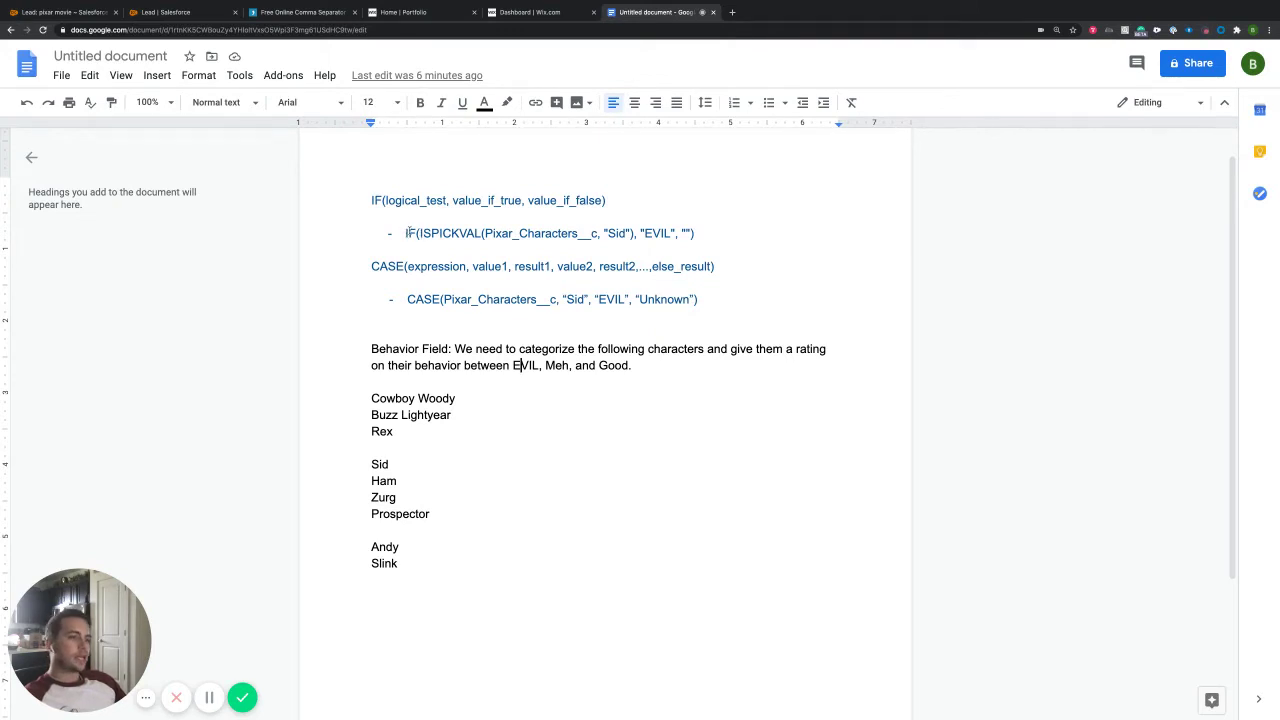
{"action": "left_click_drag", "start_coordinate": [420, 233], "coordinate": [597, 233]}
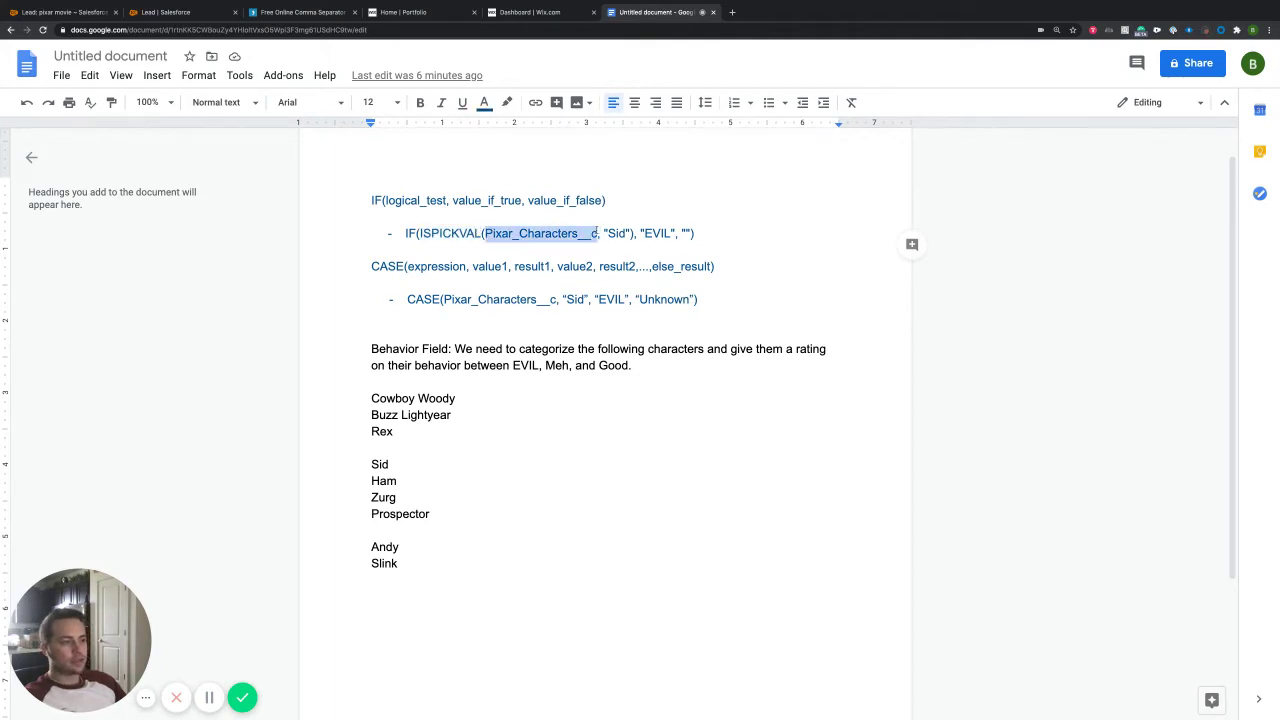
{"action": "left_click_drag", "start_coordinate": [420, 233], "coordinate": [596, 233]}
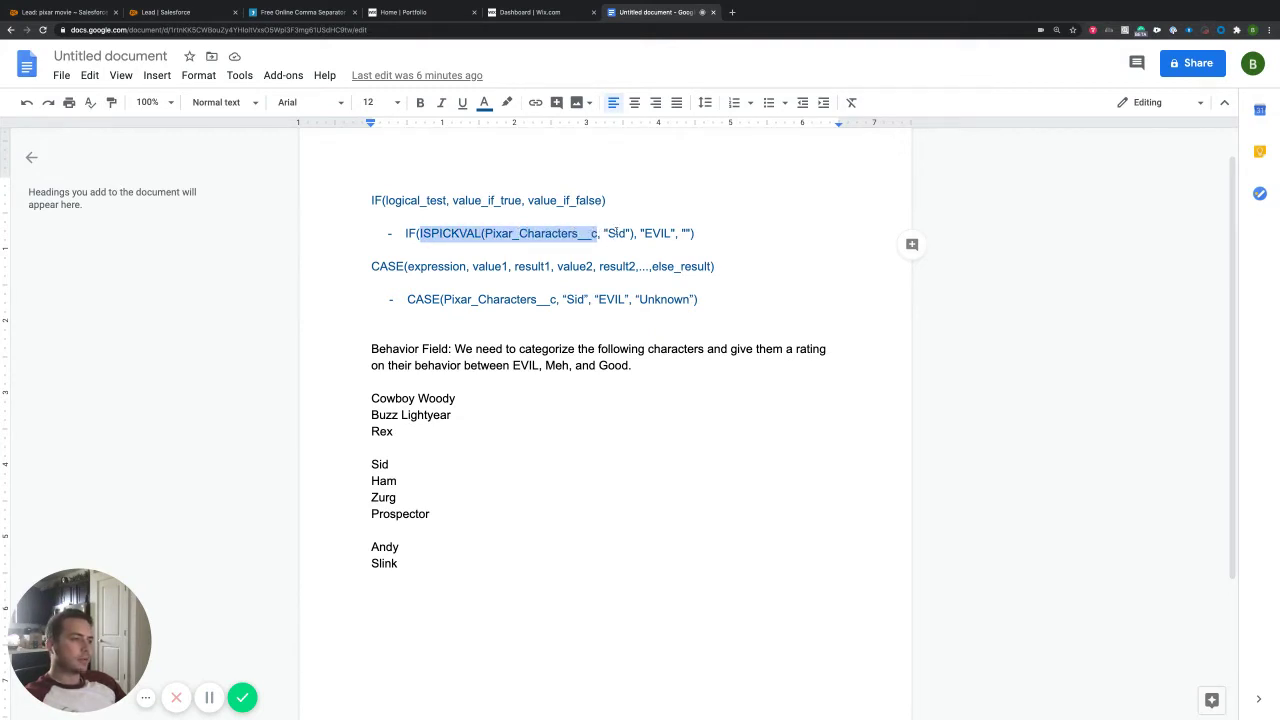
{"action": "left_click_drag", "start_coordinate": [607, 233], "coordinate": [671, 233]}
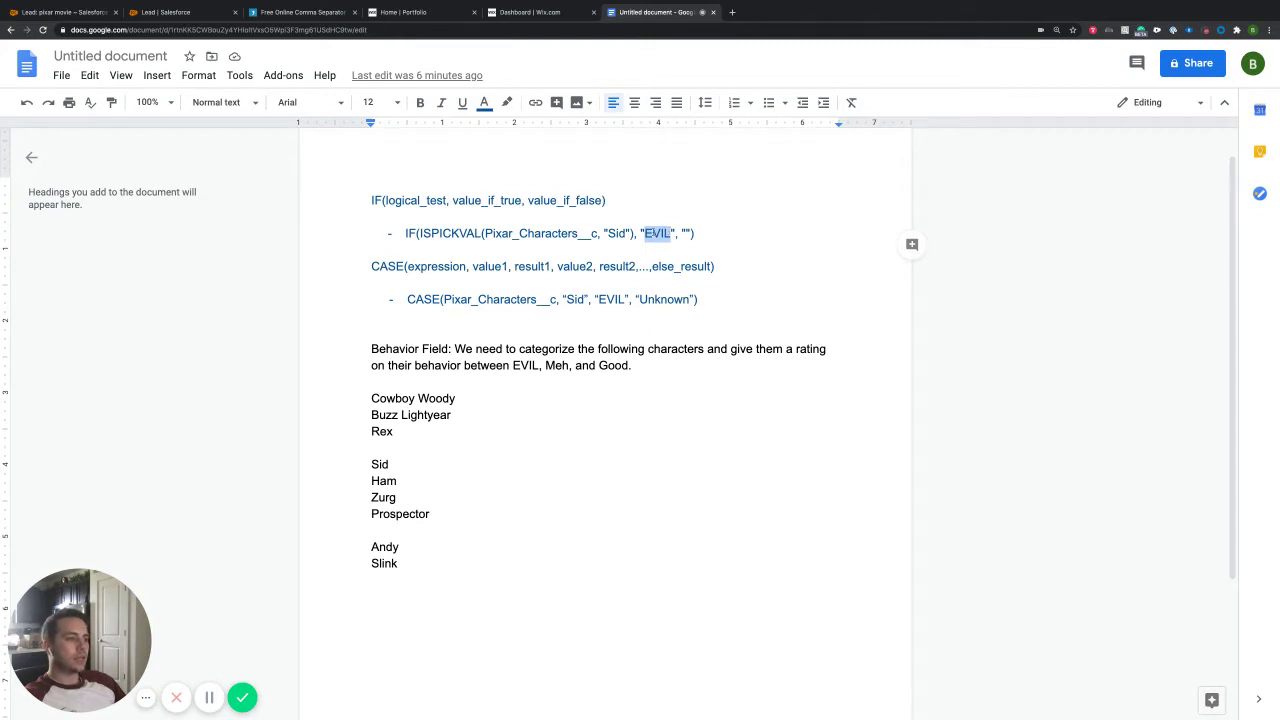
{"action": "left_click_drag", "start_coordinate": [606, 233], "coordinate": [692, 233]}
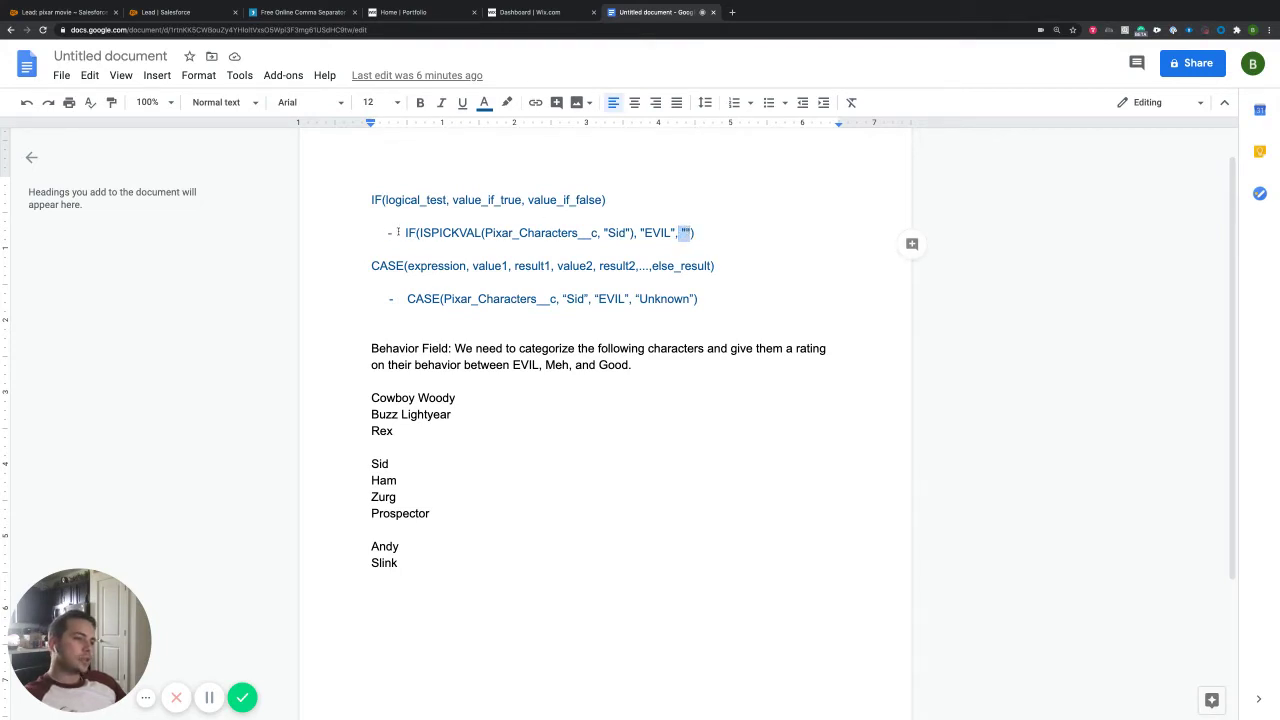
{"action": "left_click_drag", "start_coordinate": [404, 299], "coordinate": [698, 299]}
{"action": "left_click_drag", "start_coordinate": [401, 233], "coordinate": [698, 233]}
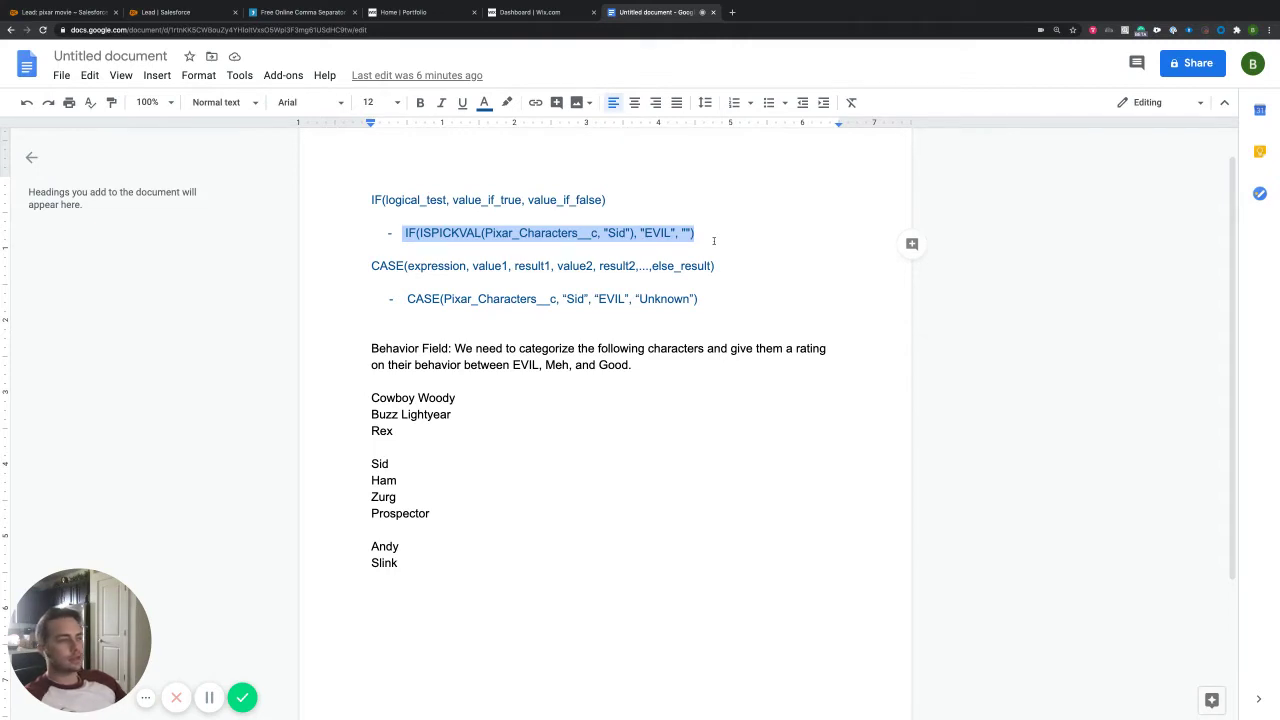
{"action": "left_click_drag", "start_coordinate": [404, 430], "coordinate": [371, 397]}
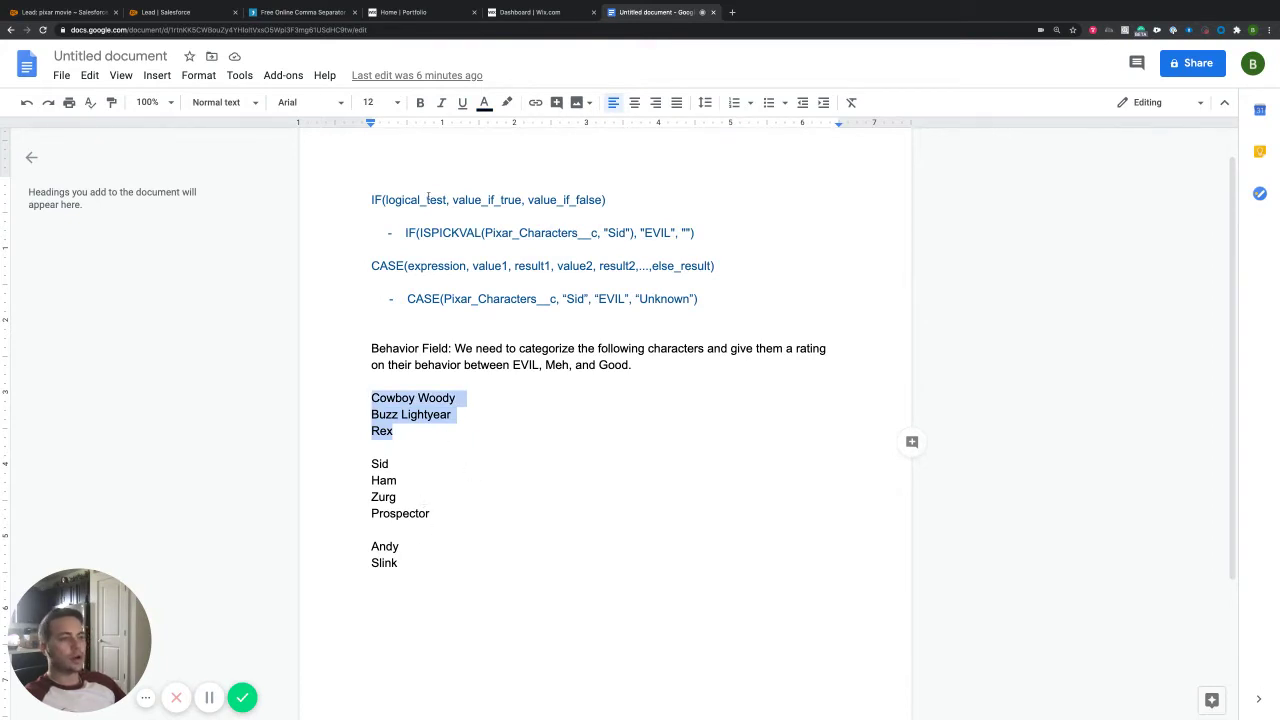
{"action": "left_click_drag", "start_coordinate": [404, 233], "coordinate": [695, 233]}
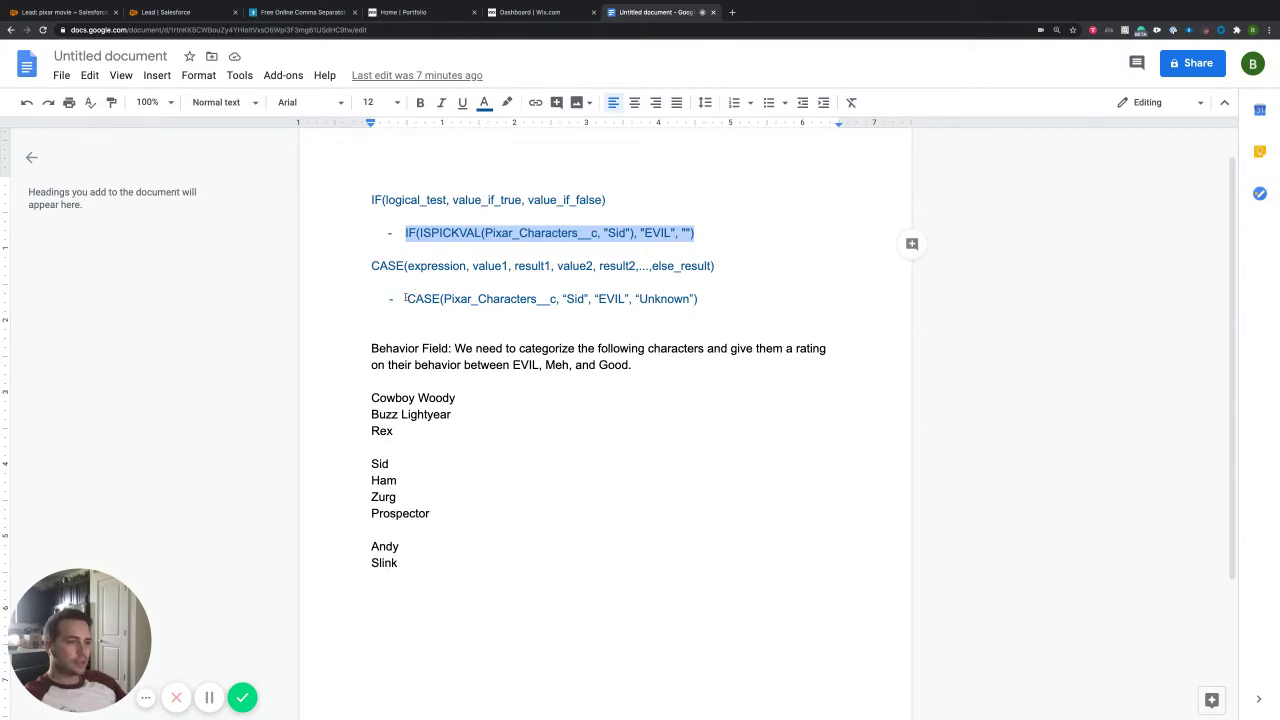
{"action": "left_click_drag", "start_coordinate": [404, 298], "coordinate": [728, 302]}
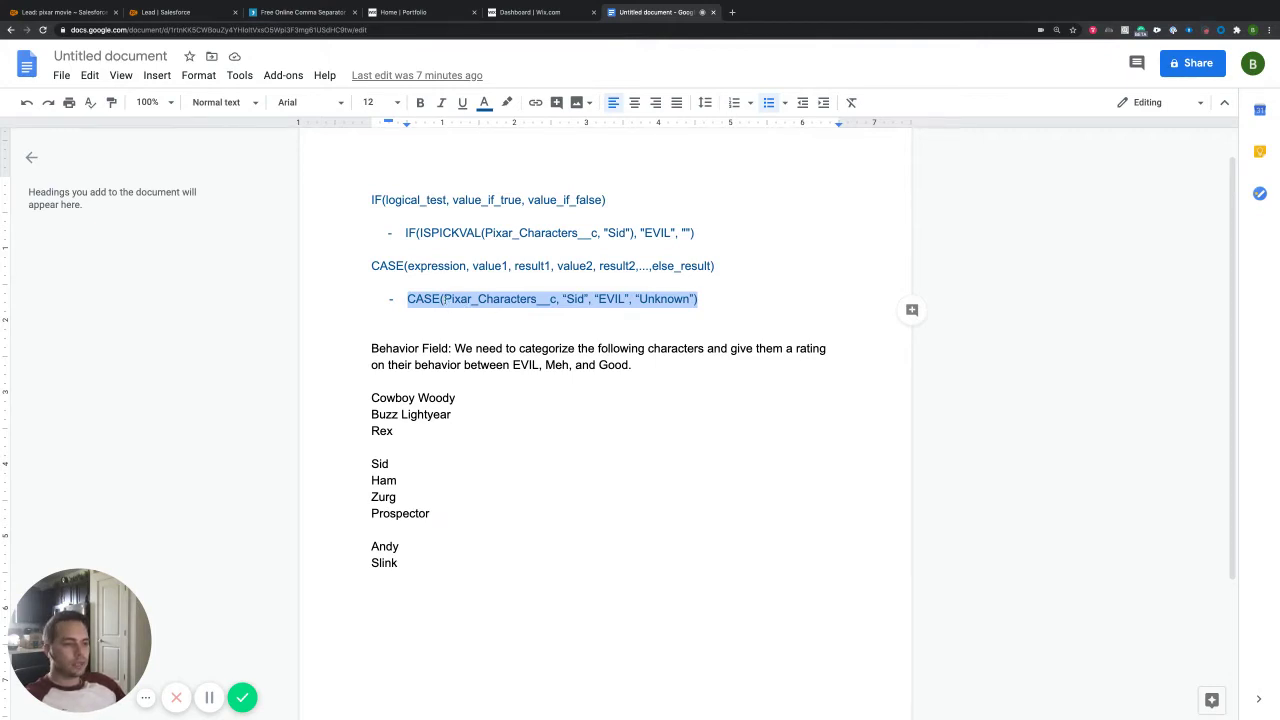
{"action": "left_click", "coordinate": [417, 298]}
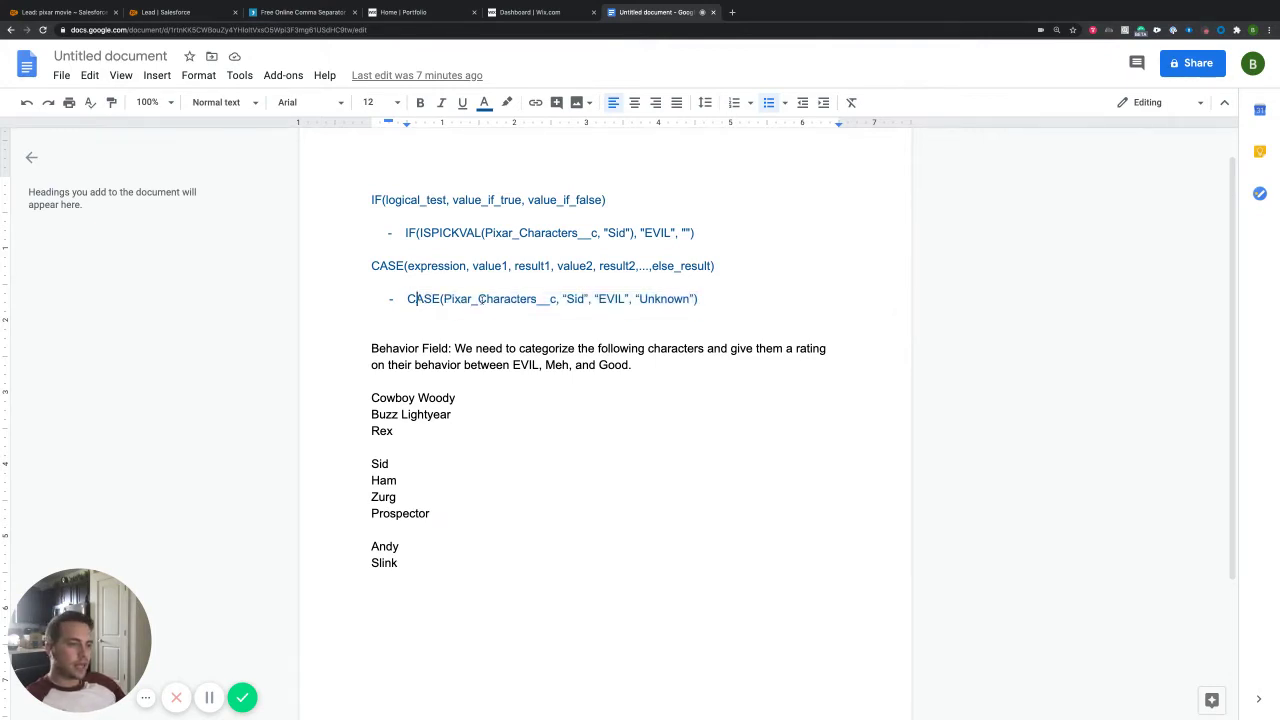
{"action": "left_click_drag", "start_coordinate": [443, 298], "coordinate": [556, 299]}
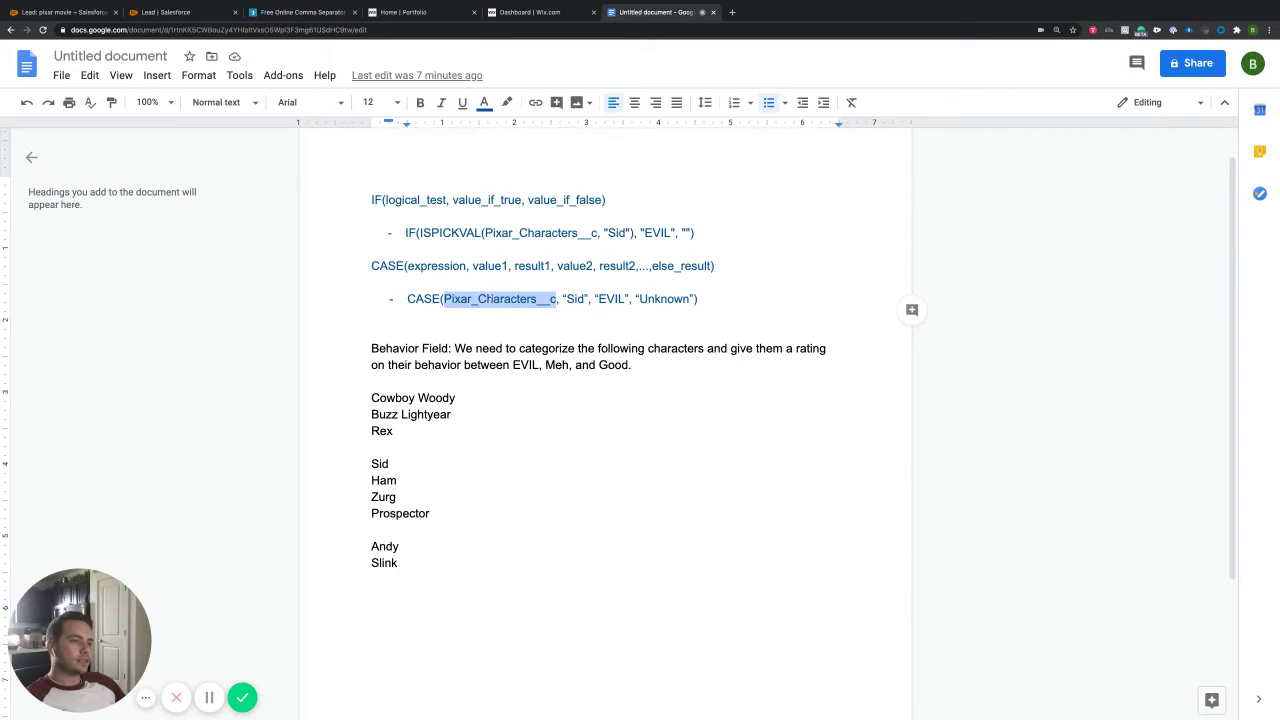
{"action": "left_click_drag", "start_coordinate": [567, 298], "coordinate": [586, 298]}
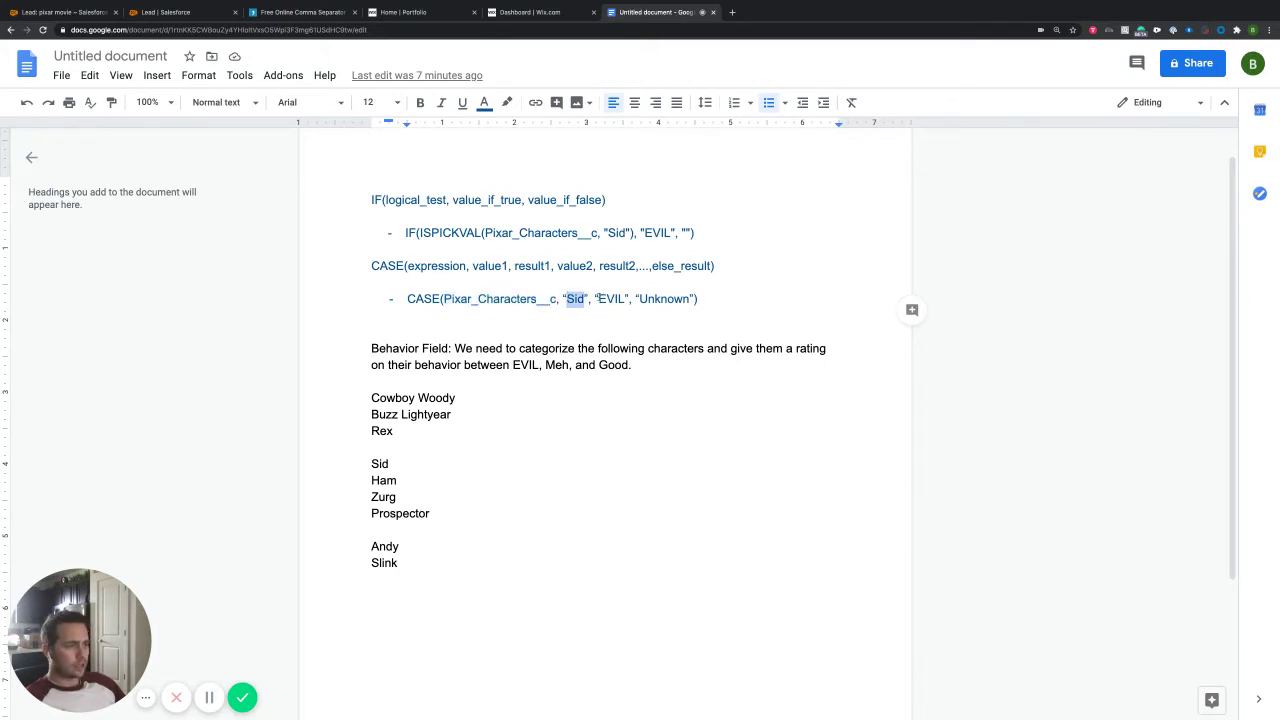
{"action": "left_click_drag", "start_coordinate": [598, 298], "coordinate": [622, 298]}
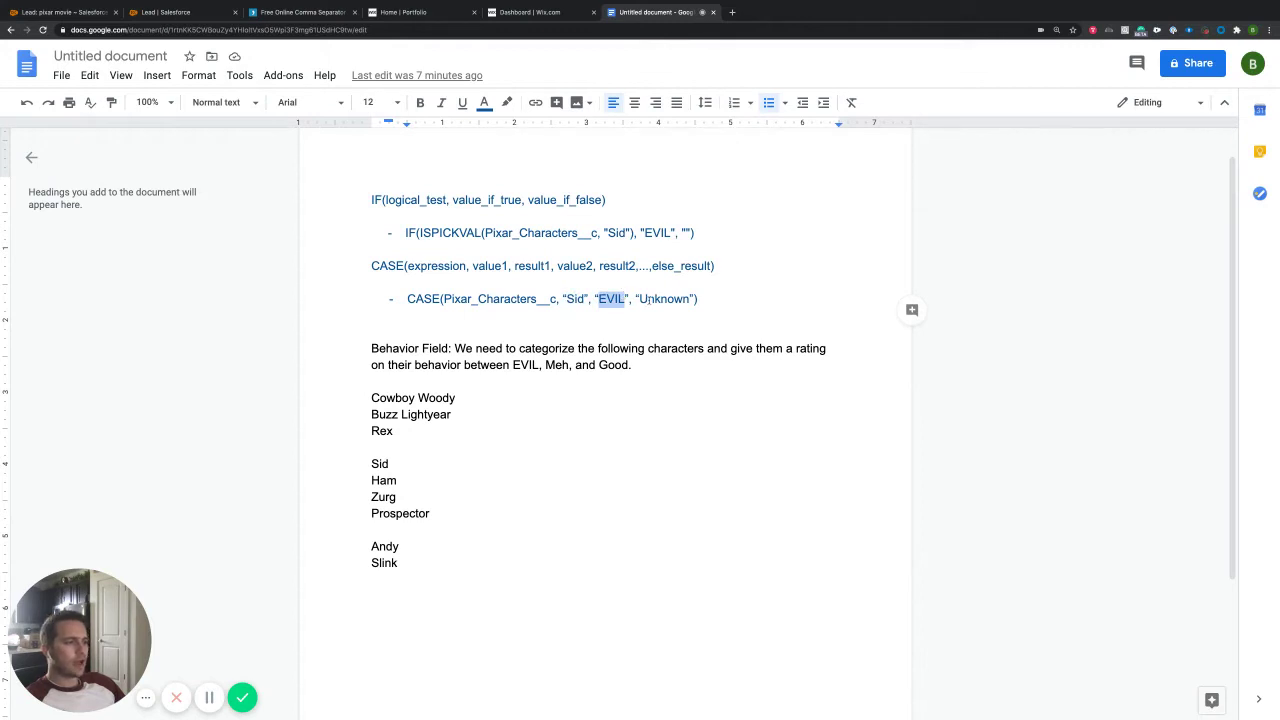
{"action": "left_click_drag", "start_coordinate": [588, 298], "coordinate": [696, 298]}
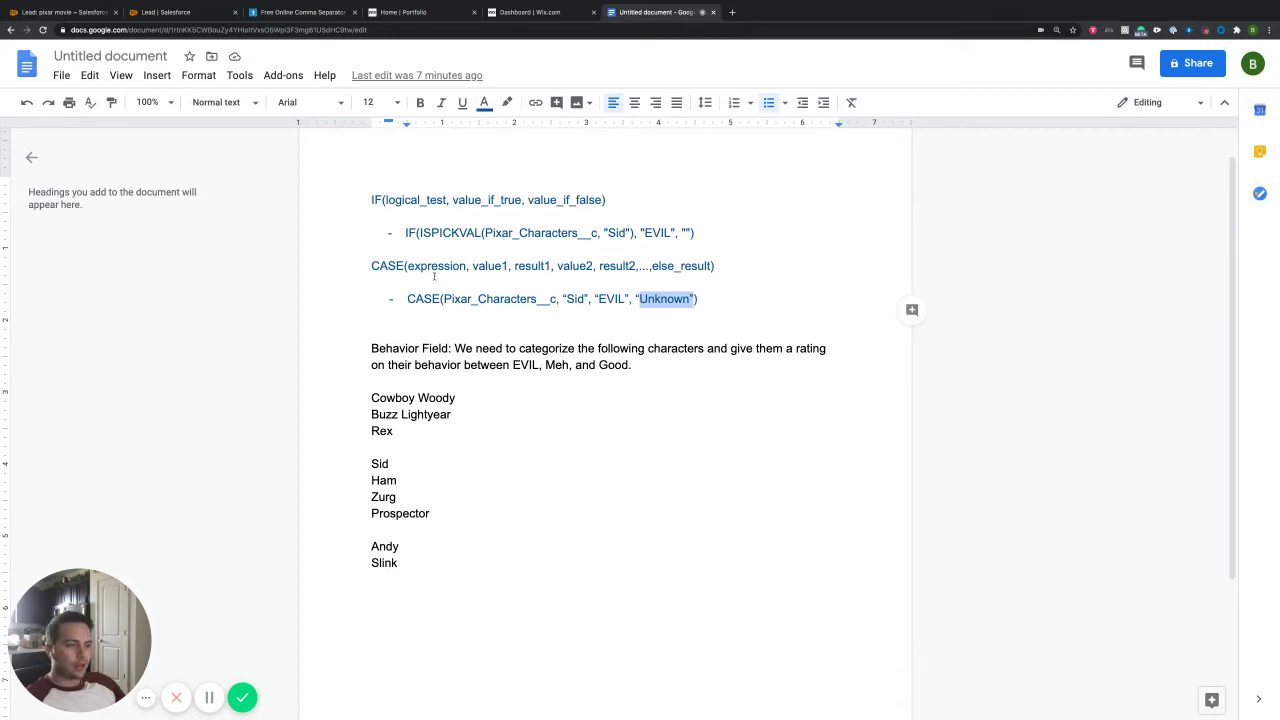
{"action": "left_click_drag", "start_coordinate": [408, 266], "coordinate": [556, 299]}
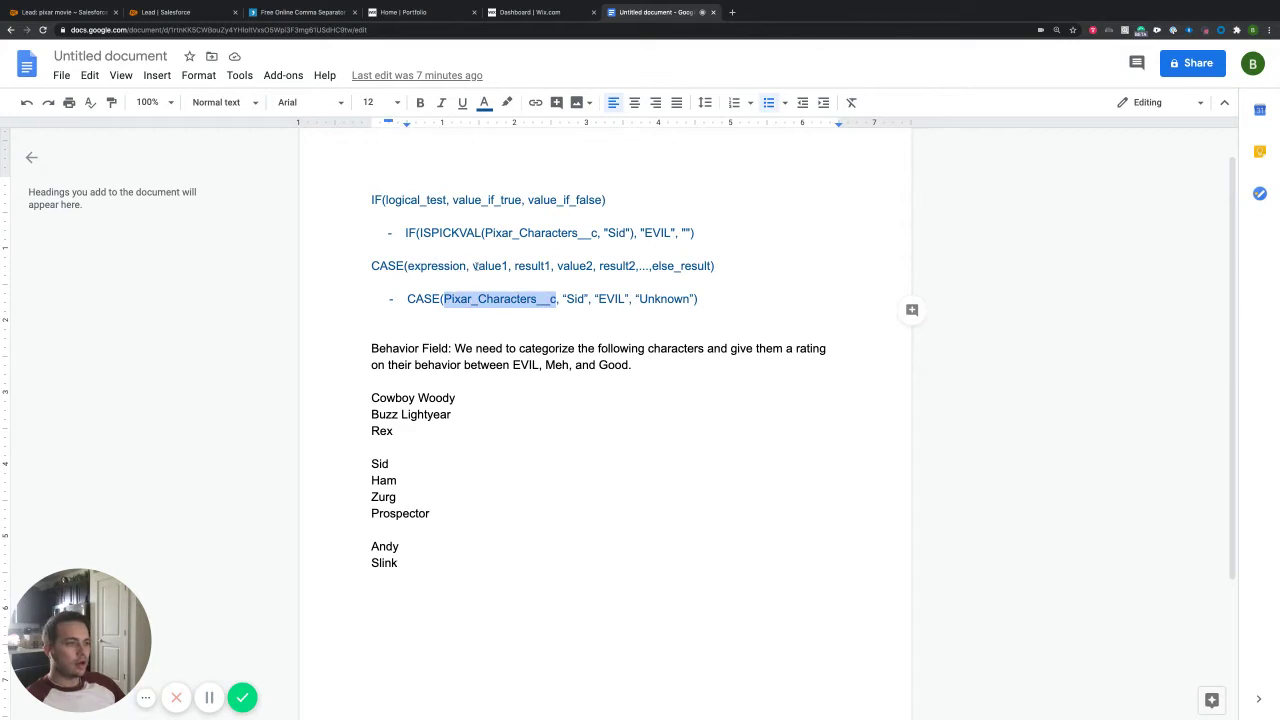
{"action": "double_click", "coordinate": [490, 266]}
{"action": "double_click", "coordinate": [575, 299]}
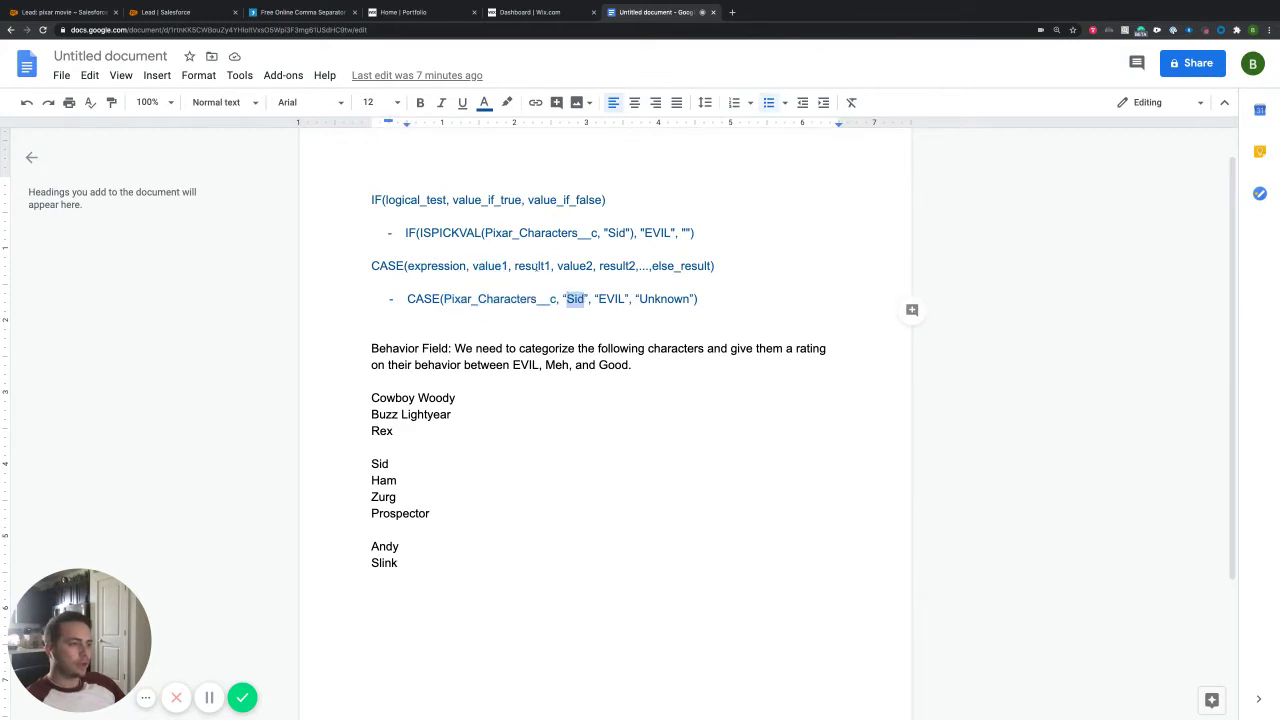
{"action": "left_click_drag", "start_coordinate": [514, 266], "coordinate": [561, 268]}
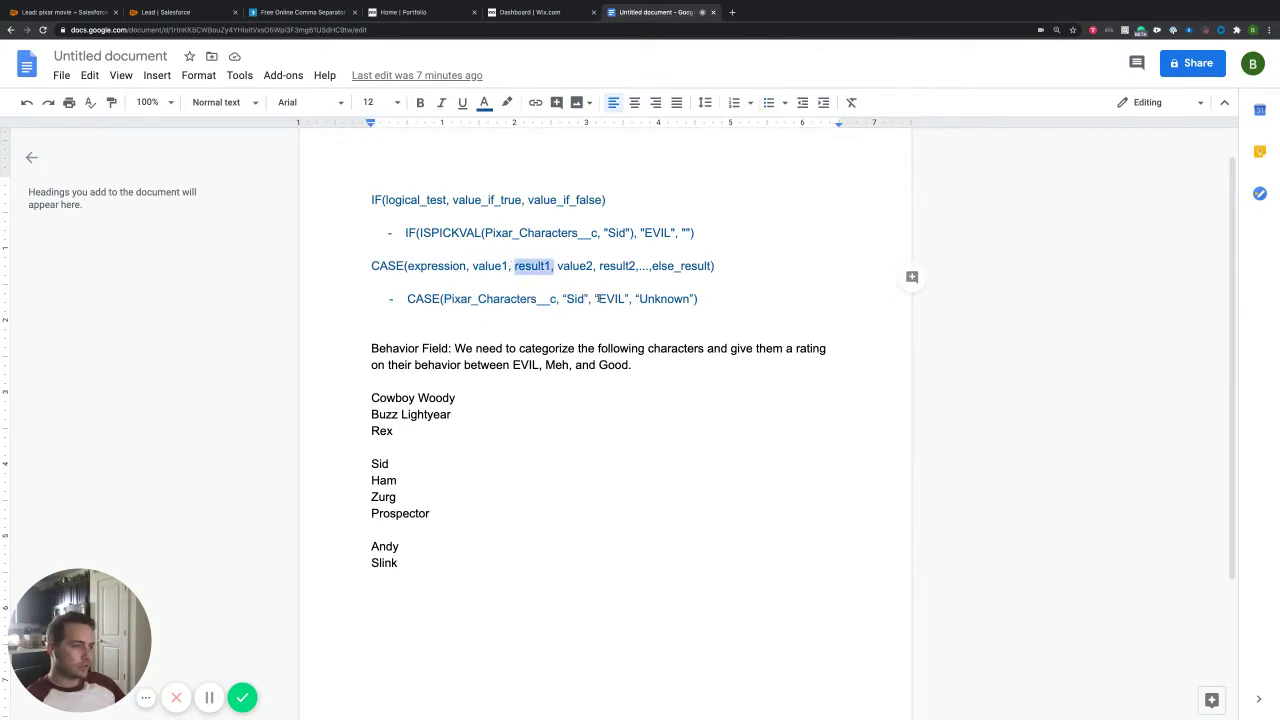
{"action": "double_click", "coordinate": [603, 298]}
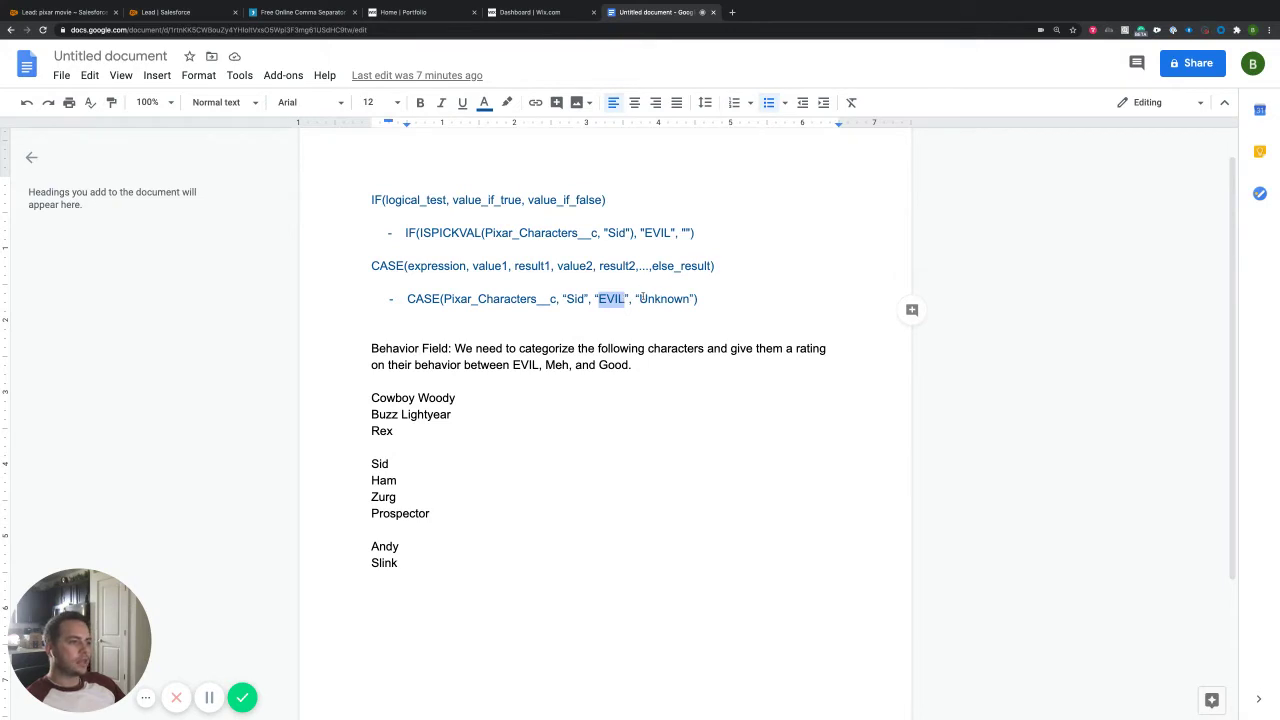
{"action": "left_click_drag", "start_coordinate": [652, 266], "coordinate": [714, 266]}
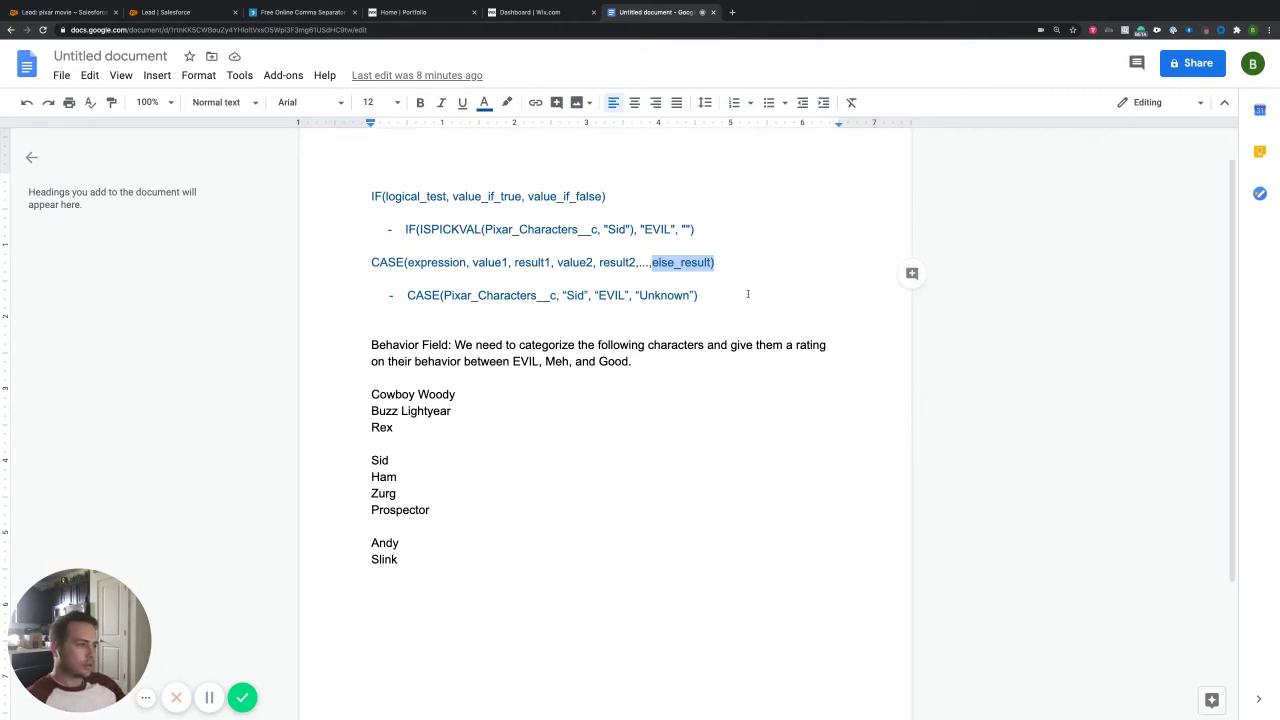
{"action": "left_click", "coordinate": [730, 297]}
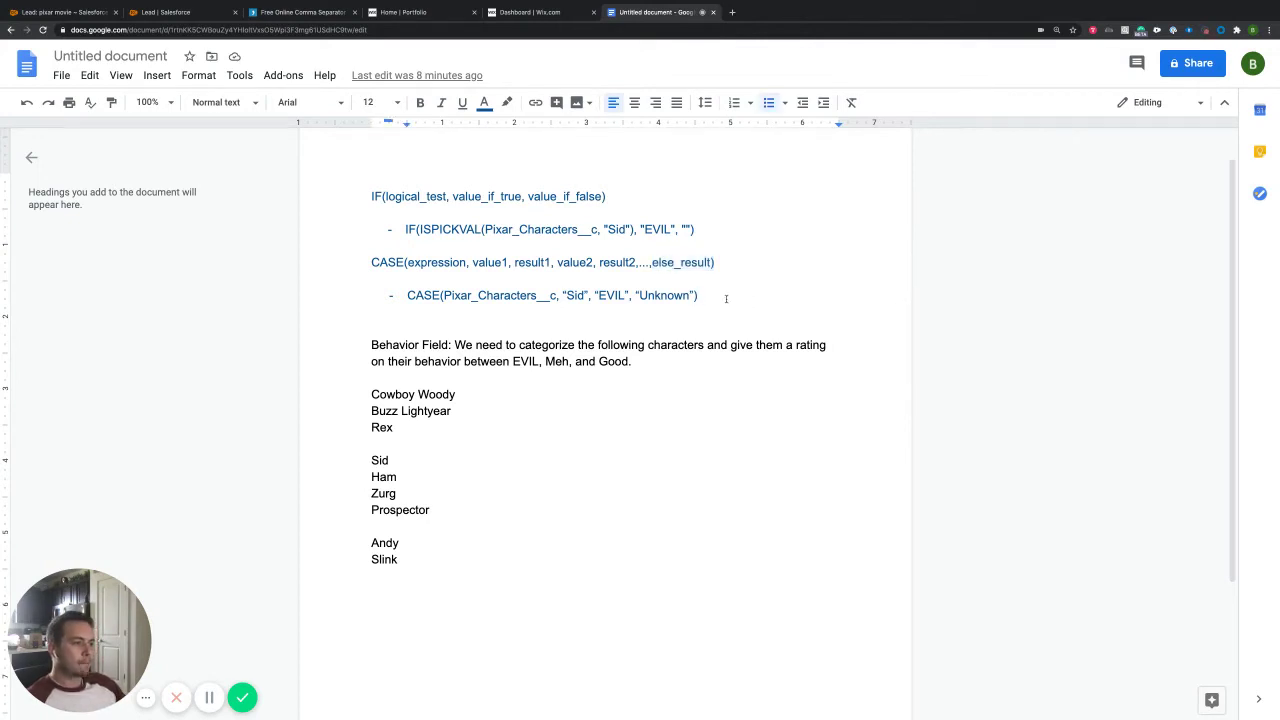
{"action": "left_click_drag", "start_coordinate": [606, 196], "coordinate": [372, 196]}
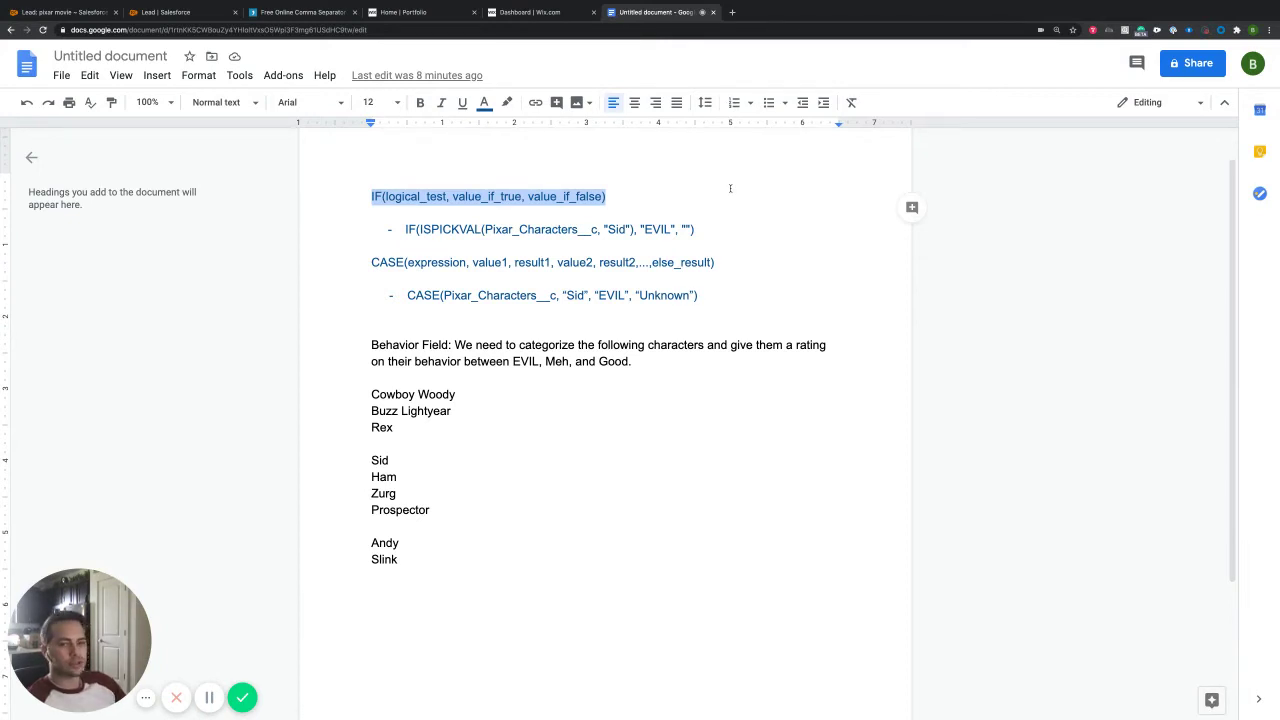
{"action": "scroll", "coordinate": [588, 208], "scroll_direction": "down", "scroll_amount": 1}
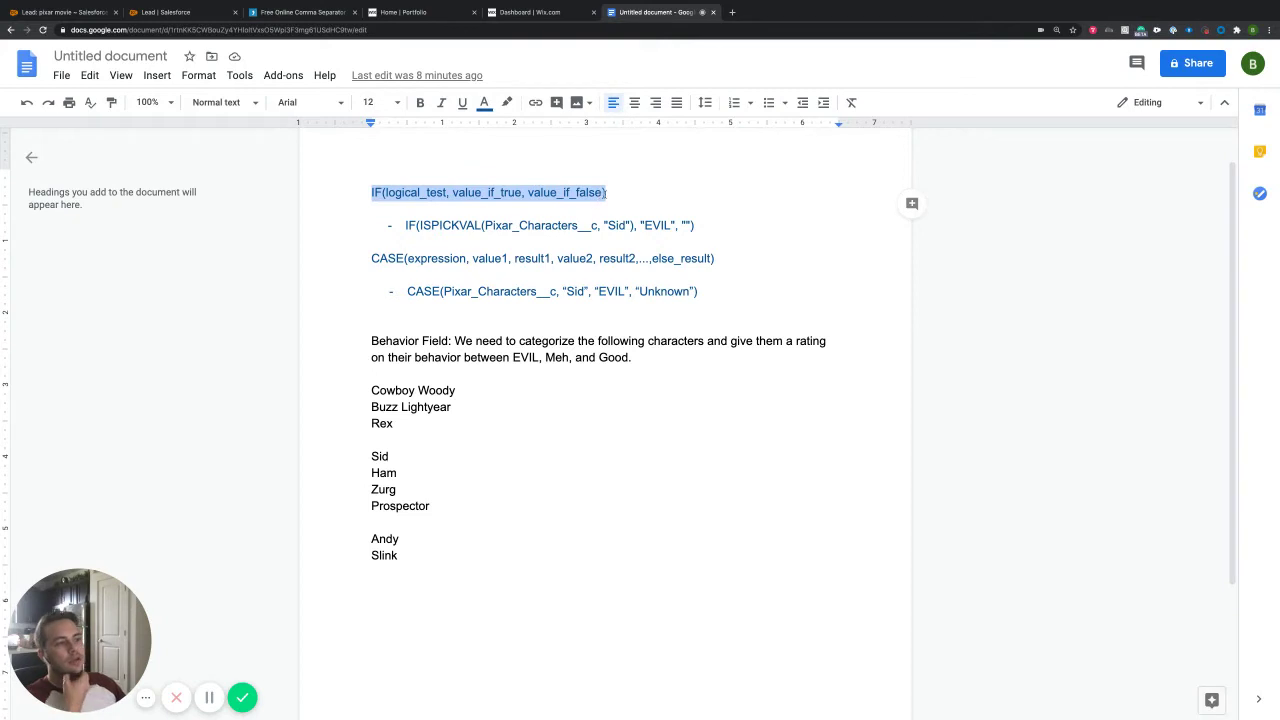
{"action": "scroll", "coordinate": [607, 195], "scroll_direction": "up", "scroll_amount": 1}
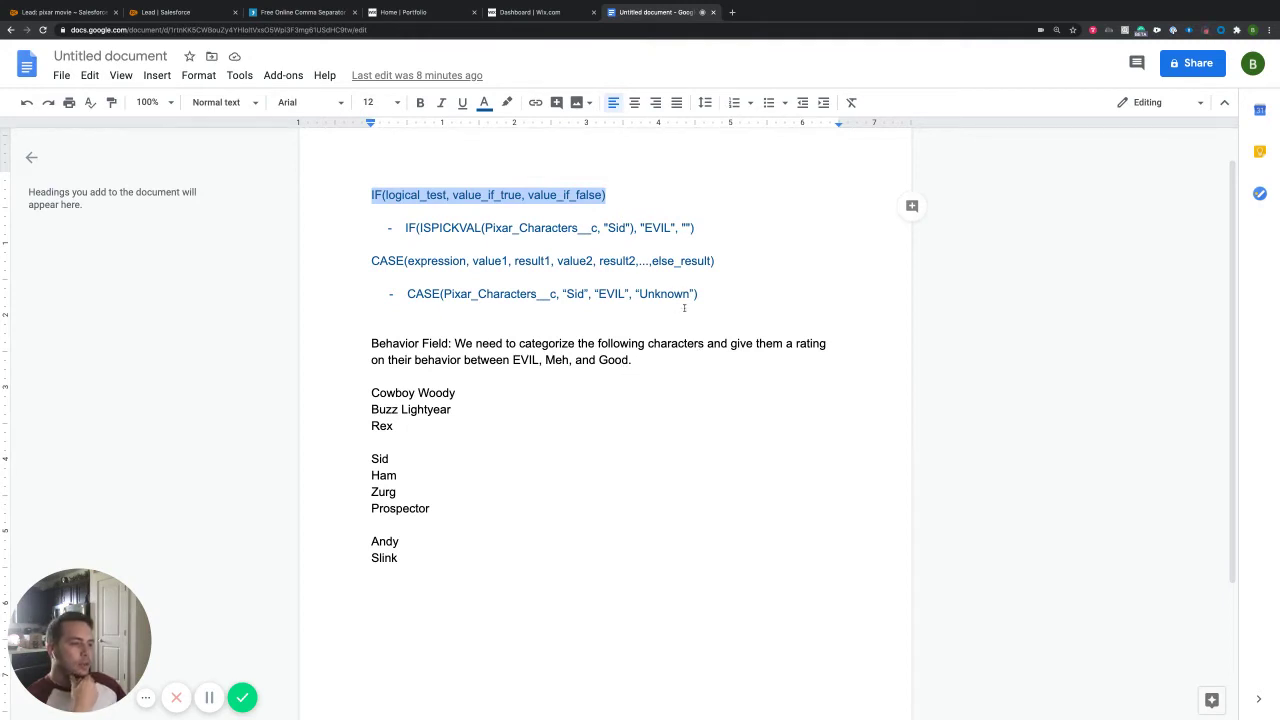
{"action": "left_click_drag", "start_coordinate": [650, 363], "coordinate": [371, 343]}
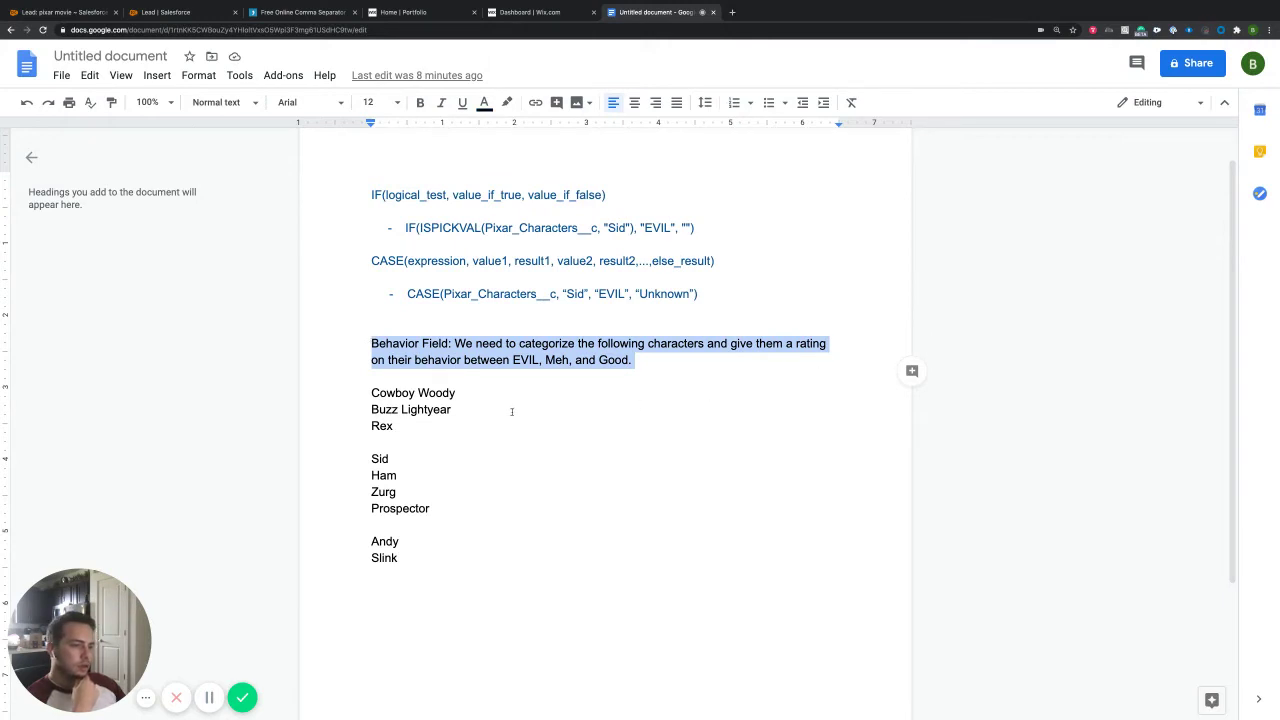
{"action": "left_click", "coordinate": [403, 431]}
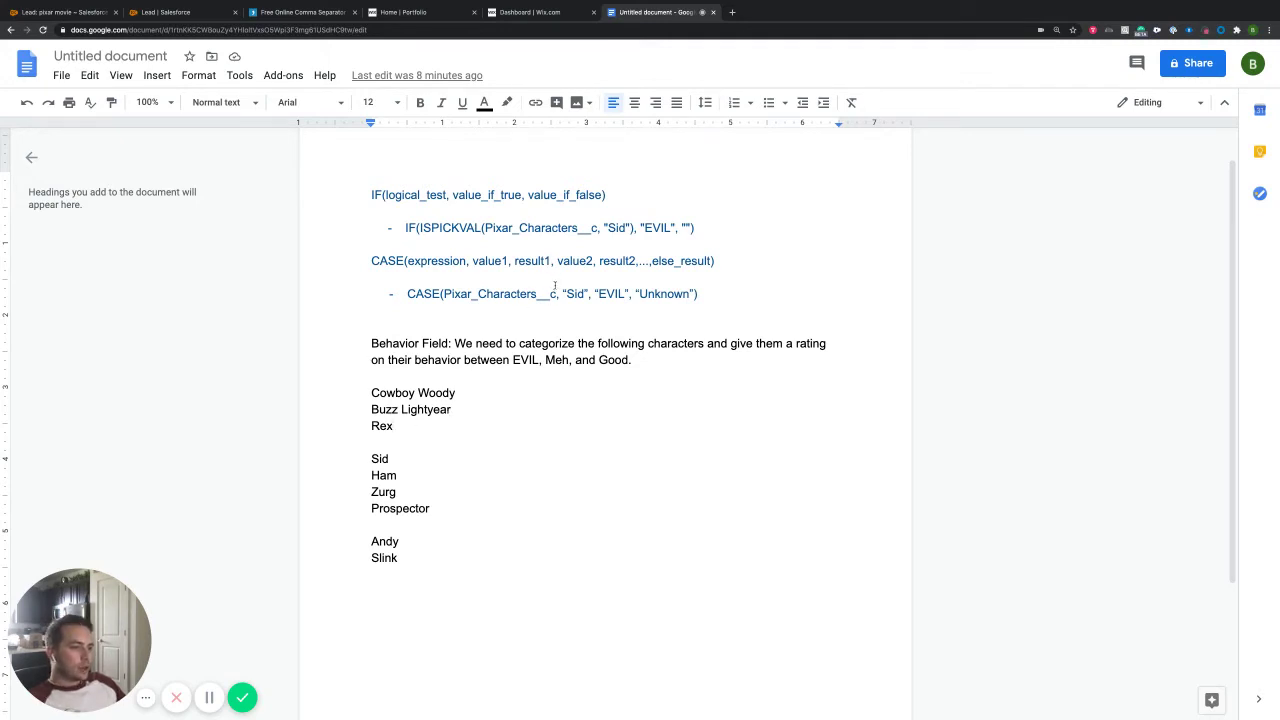
{"action": "left_click_drag", "start_coordinate": [562, 291], "coordinate": [588, 288]}
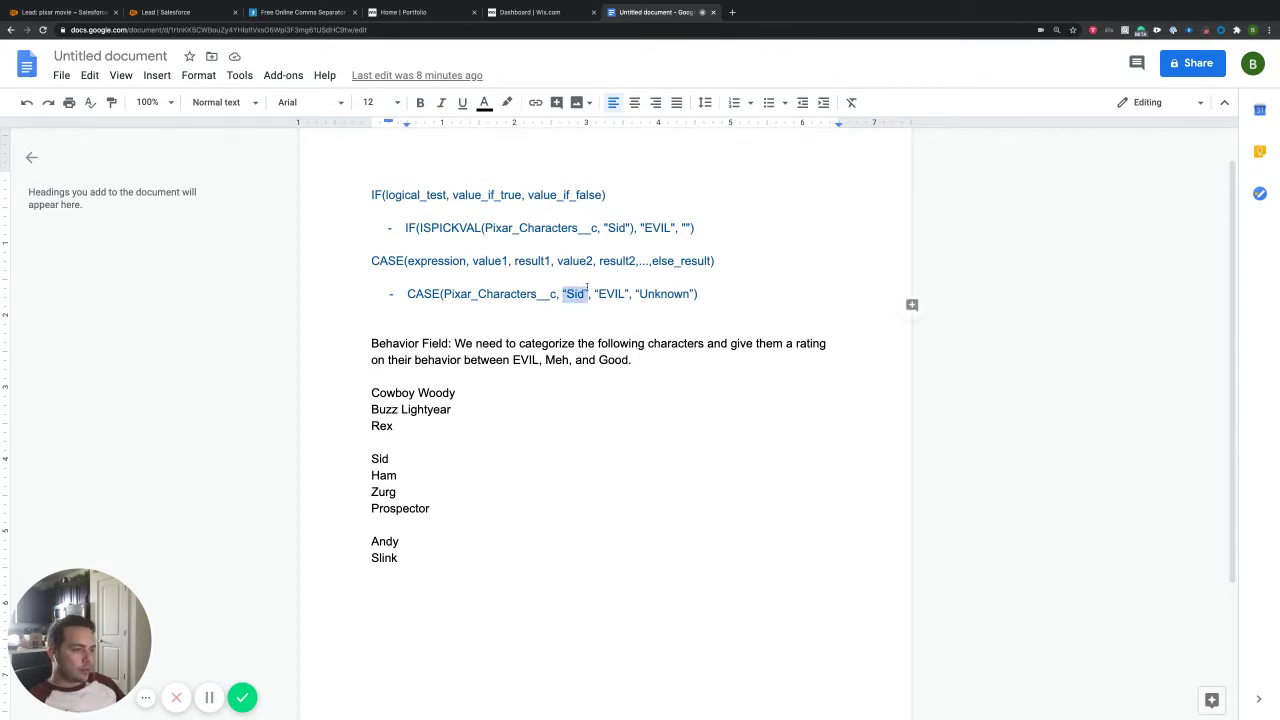
{"action": "left_click", "coordinate": [370, 393]}
{"action": "type", "text": "\""}
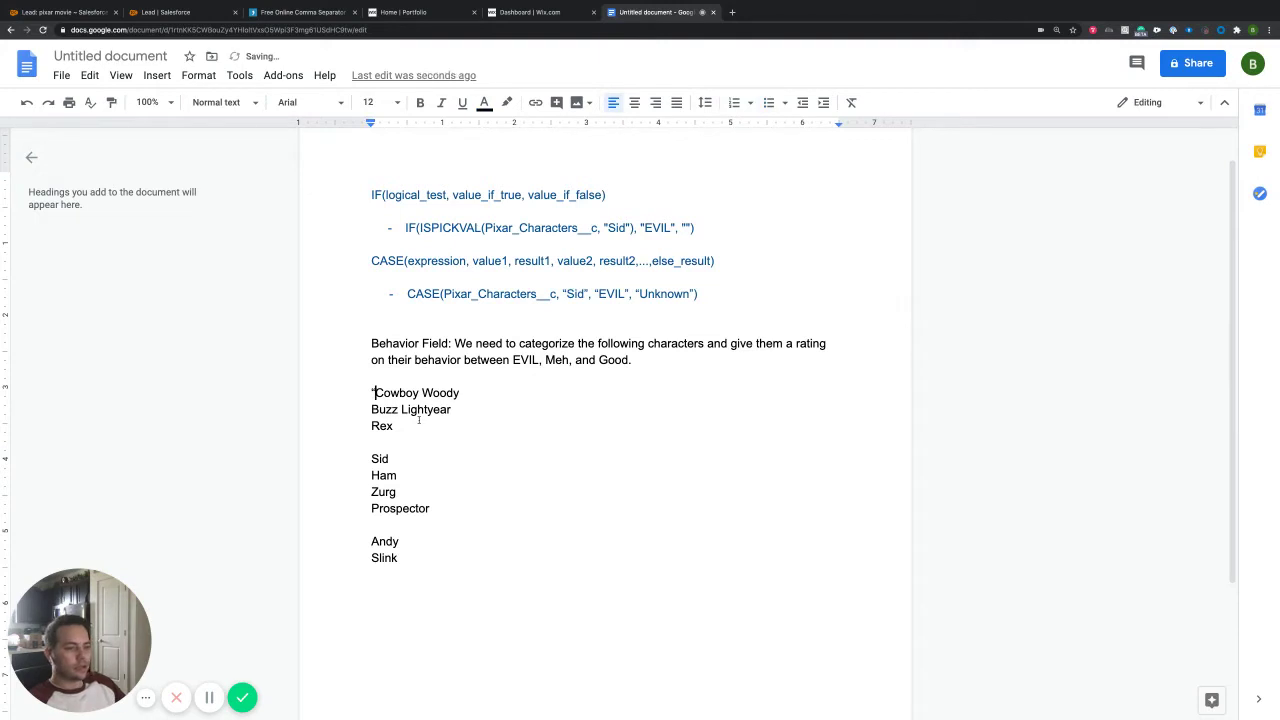
{"action": "left_click", "coordinate": [465, 394]}
{"action": "type", "text": "\""}
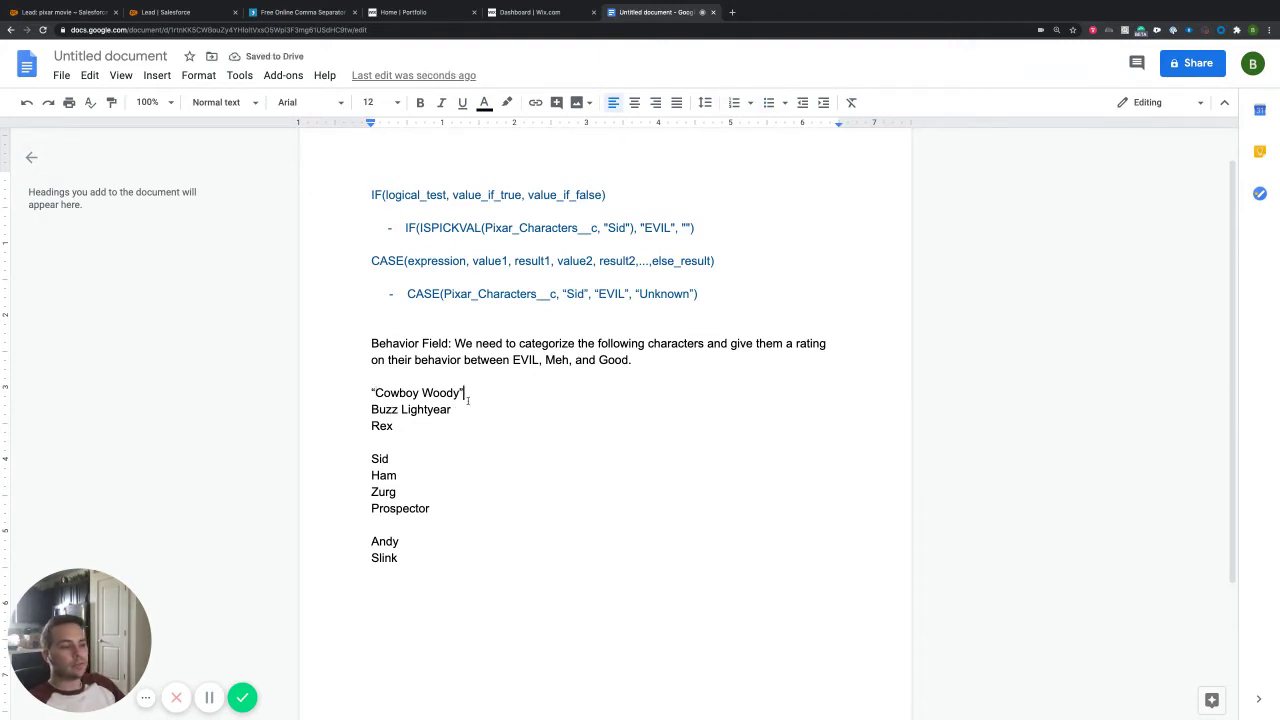
{"action": "key", "text": "BackSpace"}
{"action": "left_click", "coordinate": [375, 392]}
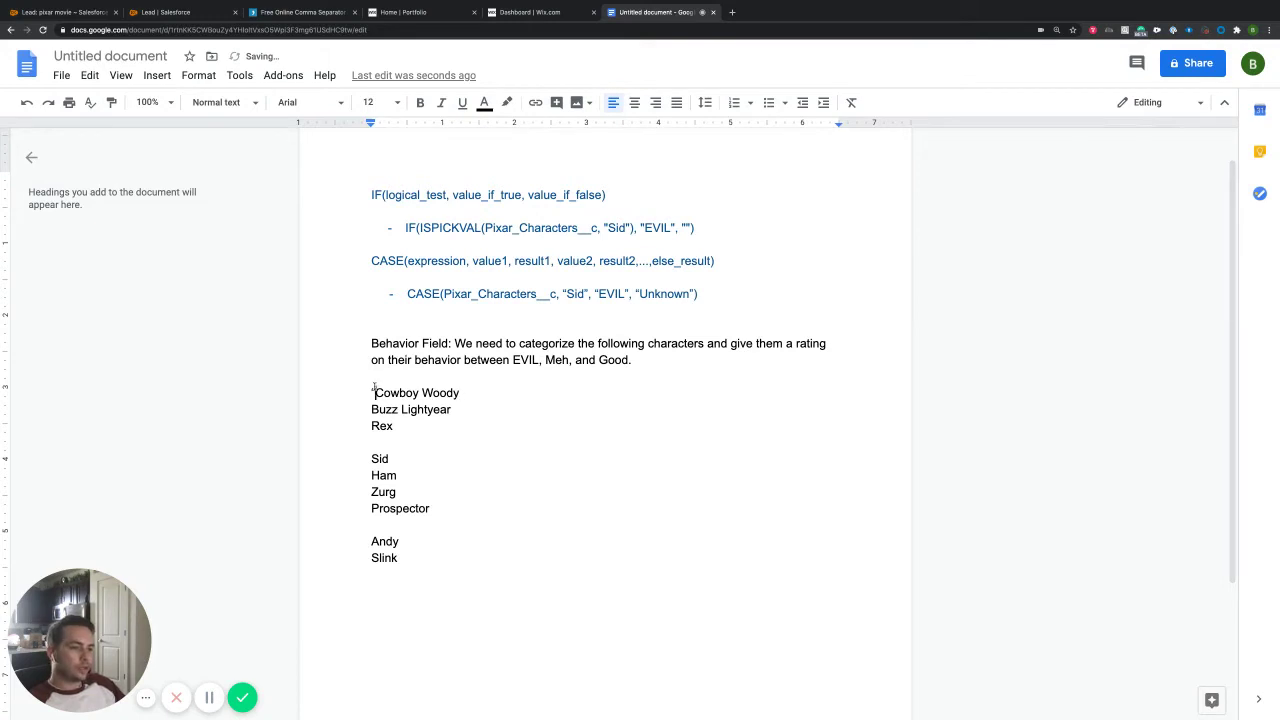
{"action": "key", "text": "BackSpace"}
{"action": "type", "text": "\""}
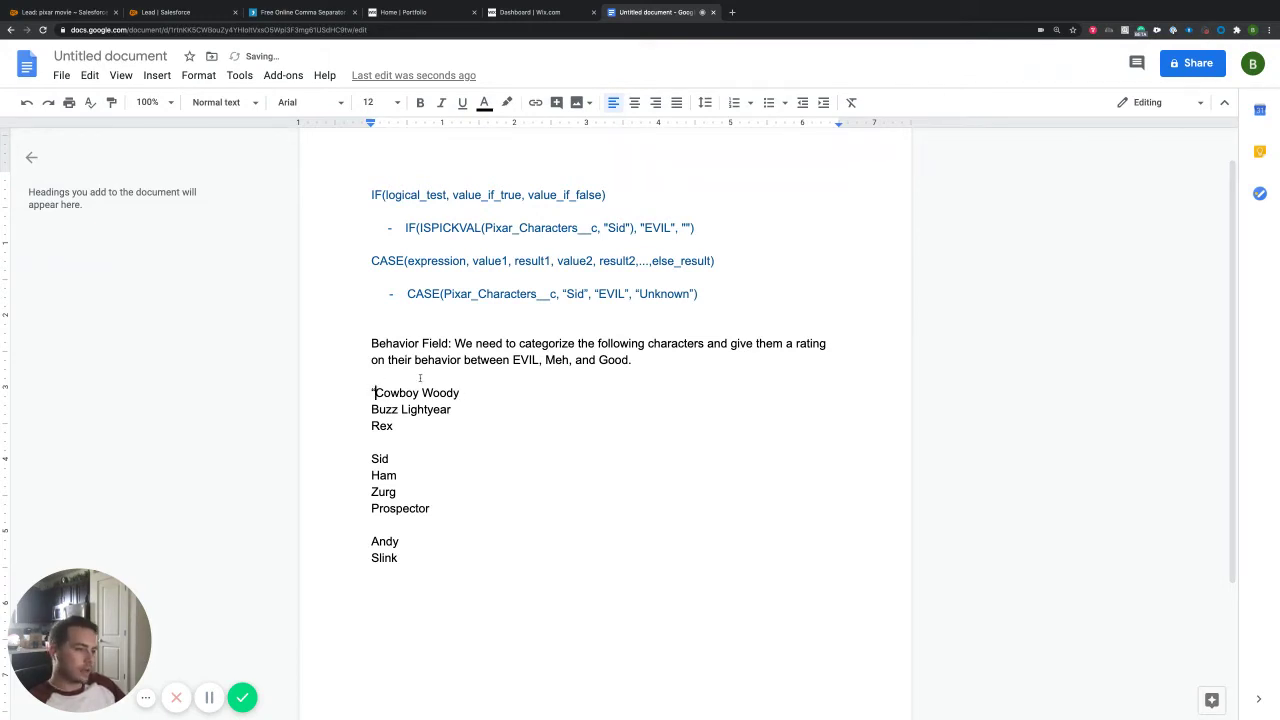
{"action": "left_click", "coordinate": [465, 392]}
{"action": "type", "text": "\""}
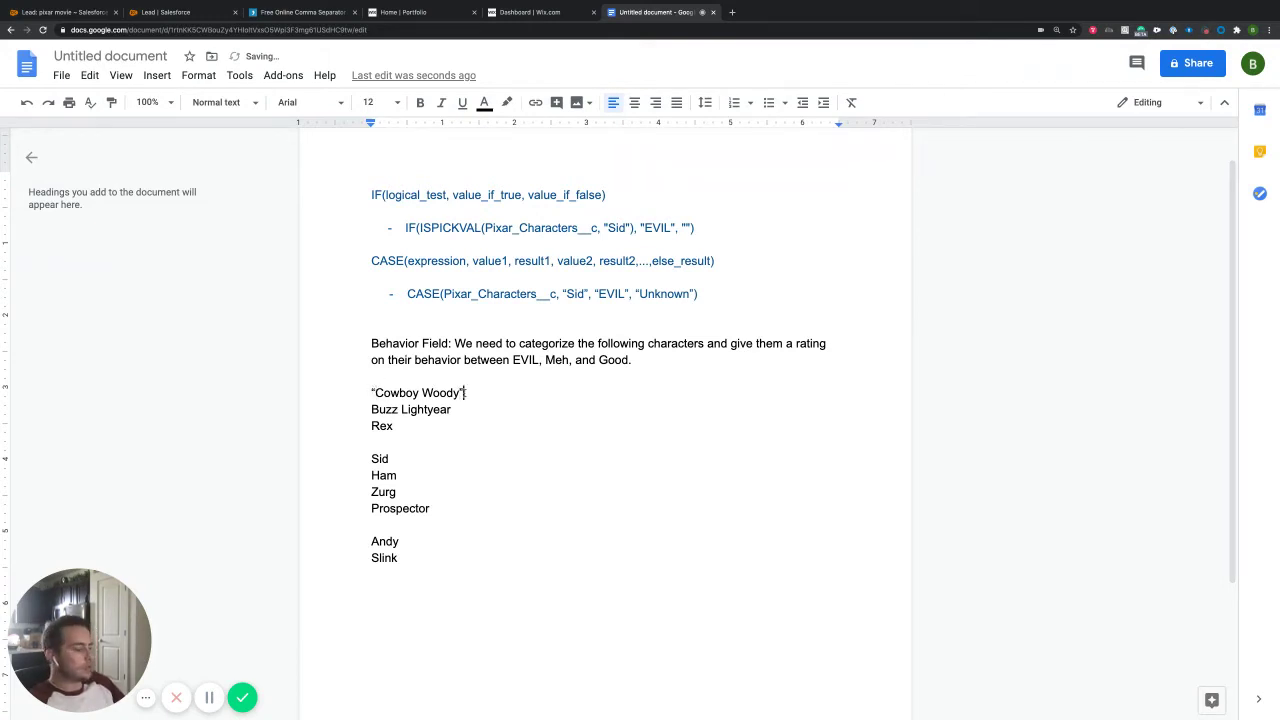
{"action": "type", "text": ","}
{"action": "type", "text": " \""}
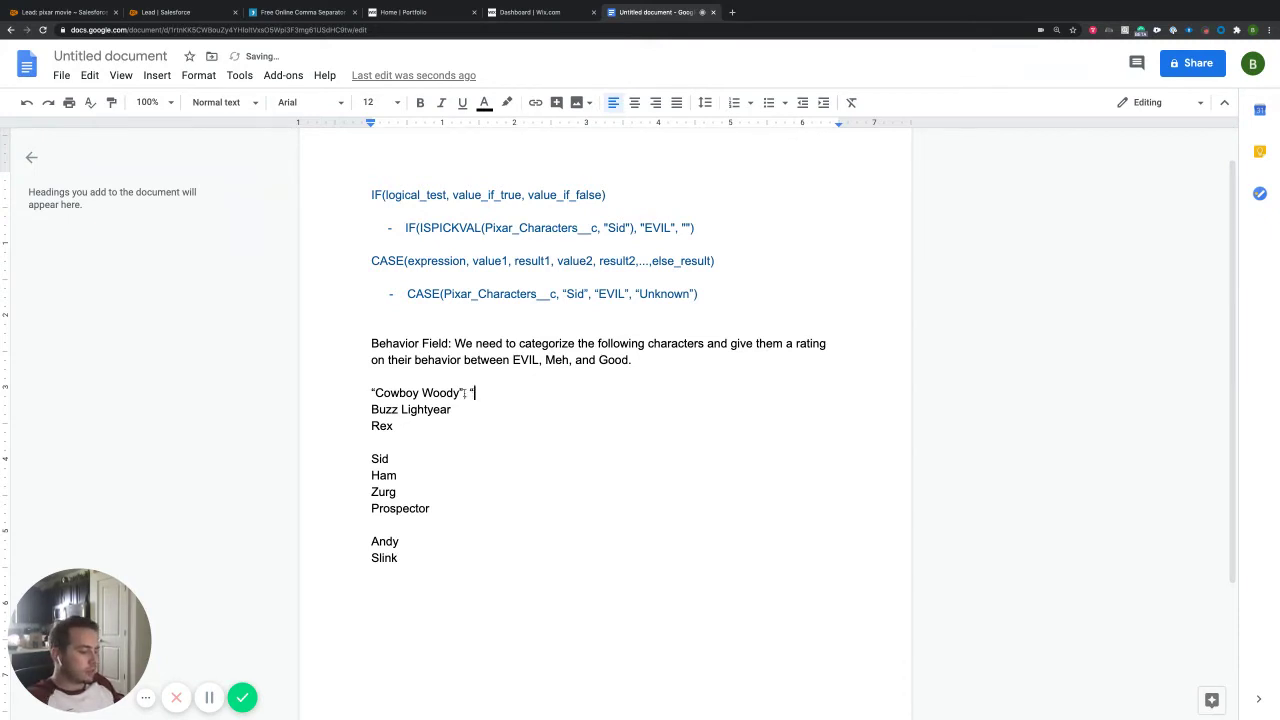
{"action": "type", "text": "Good"}
{"action": "type", "text": "\","}
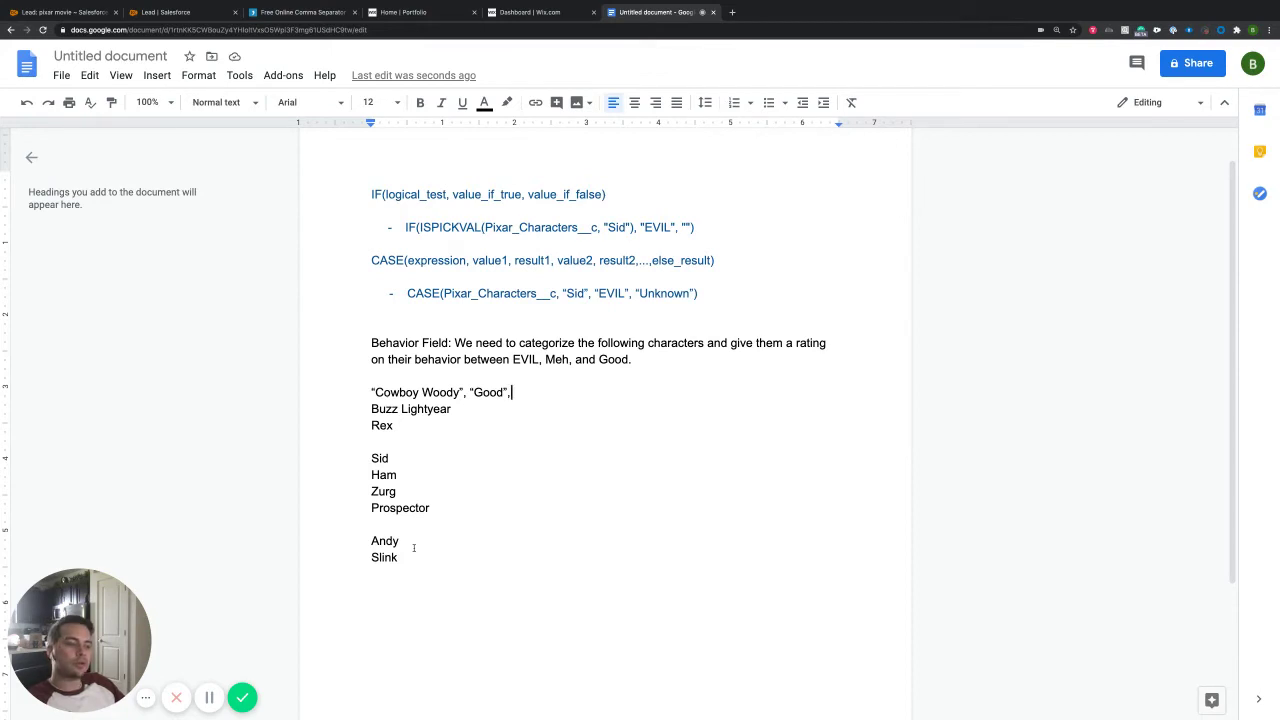
{"action": "left_click_drag", "start_coordinate": [410, 553], "coordinate": [368, 408]}
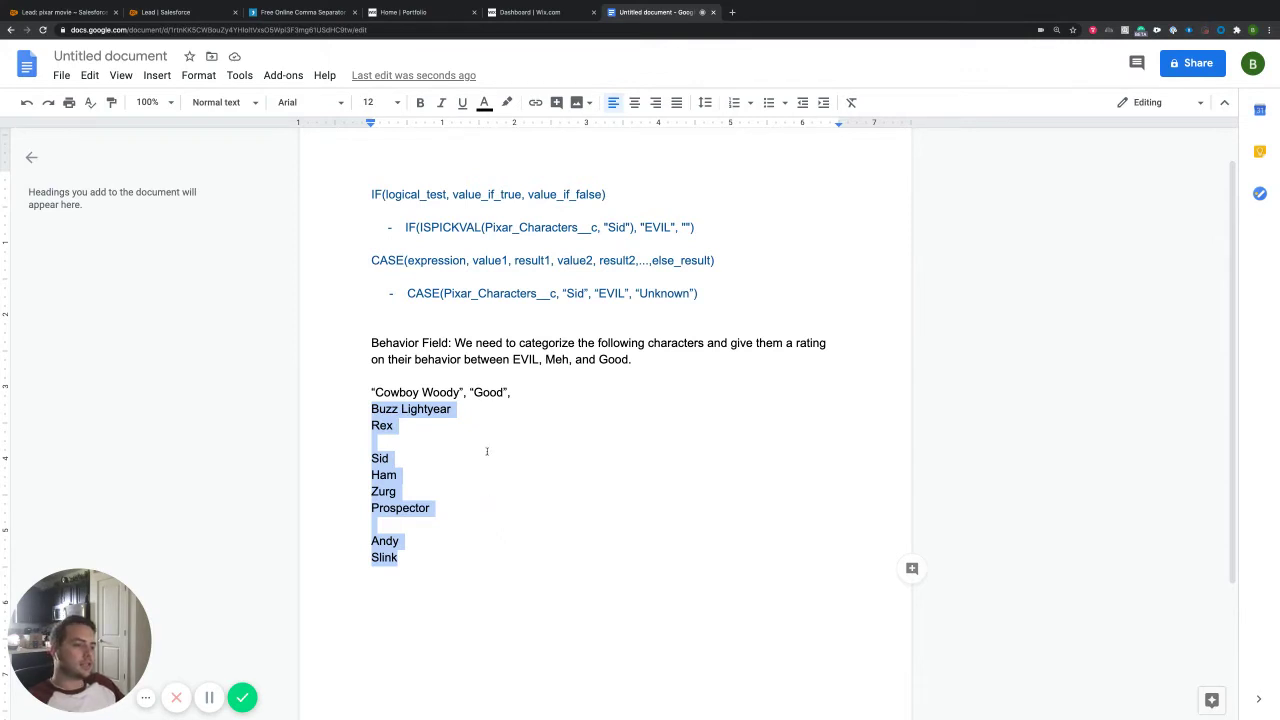
{"action": "left_click", "coordinate": [542, 394]}
{"action": "key", "text": "BackSpace"}
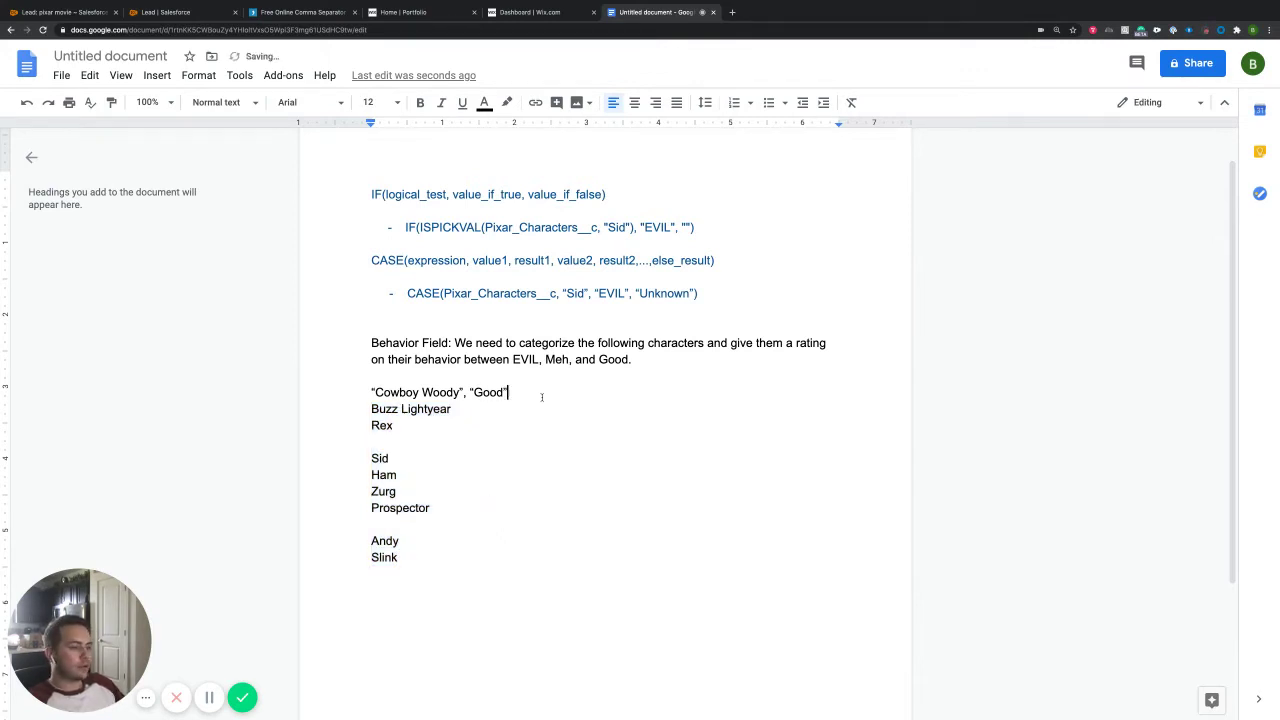
{"action": "key", "text": "BackSpace"}
{"action": "key", "text": "BackSpace"}
{"action": "key", "text": "BackSpace"}
{"action": "key", "text": "BackSpace"}
{"action": "key", "text": "BackSpace"}
{"action": "key", "text": "BackSpace"}
{"action": "key", "text": "BackSpace"}
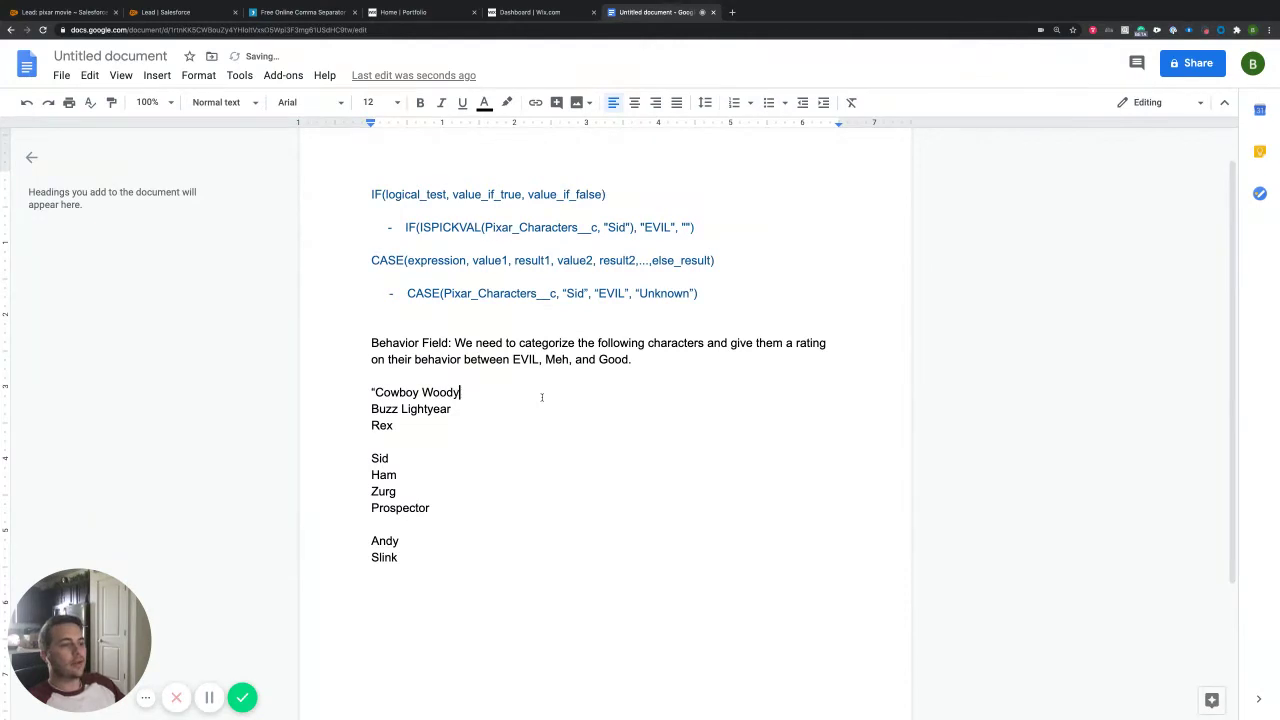
{"action": "left_click", "coordinate": [376, 392]}
{"action": "key", "text": "BackSpace"}
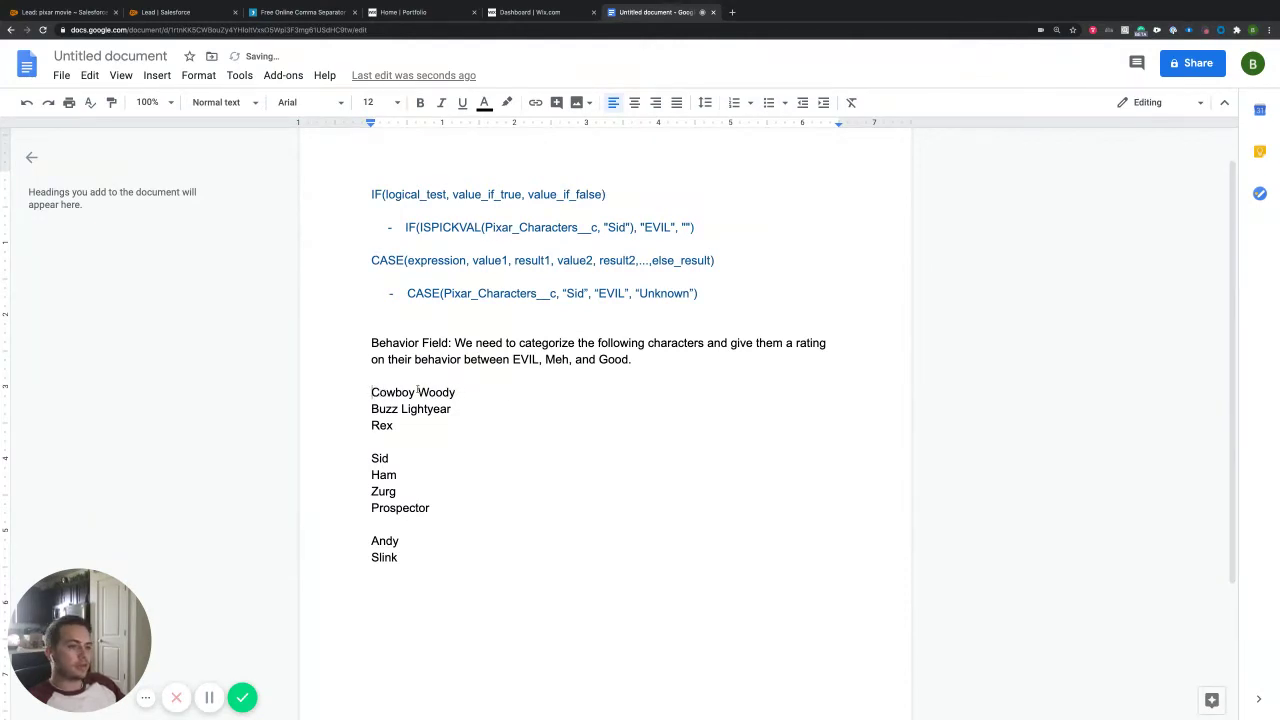
{"action": "left_click", "coordinate": [456, 392]}
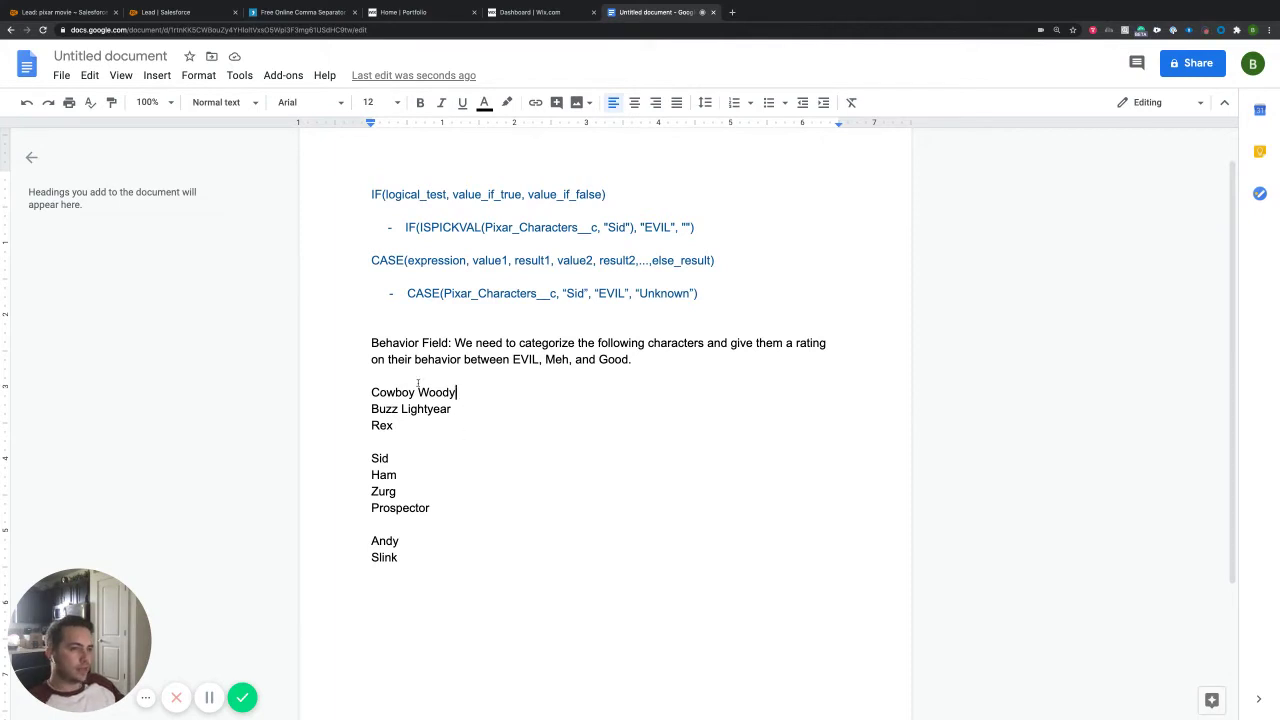
- Clear Delim.co's Open Tag, Close Tag and Delimiter, then return to the Google Docs character list
{"action": "left_click", "coordinate": [290, 12]}
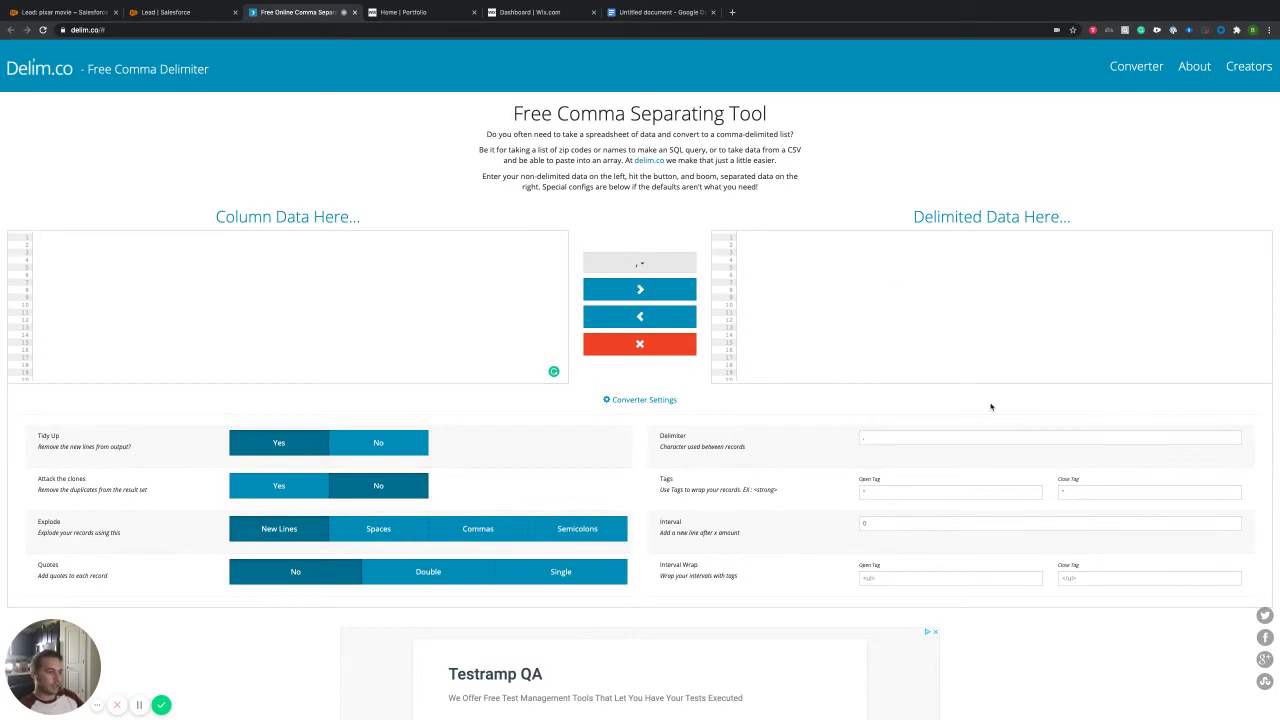
{"action": "left_click", "coordinate": [899, 493]}
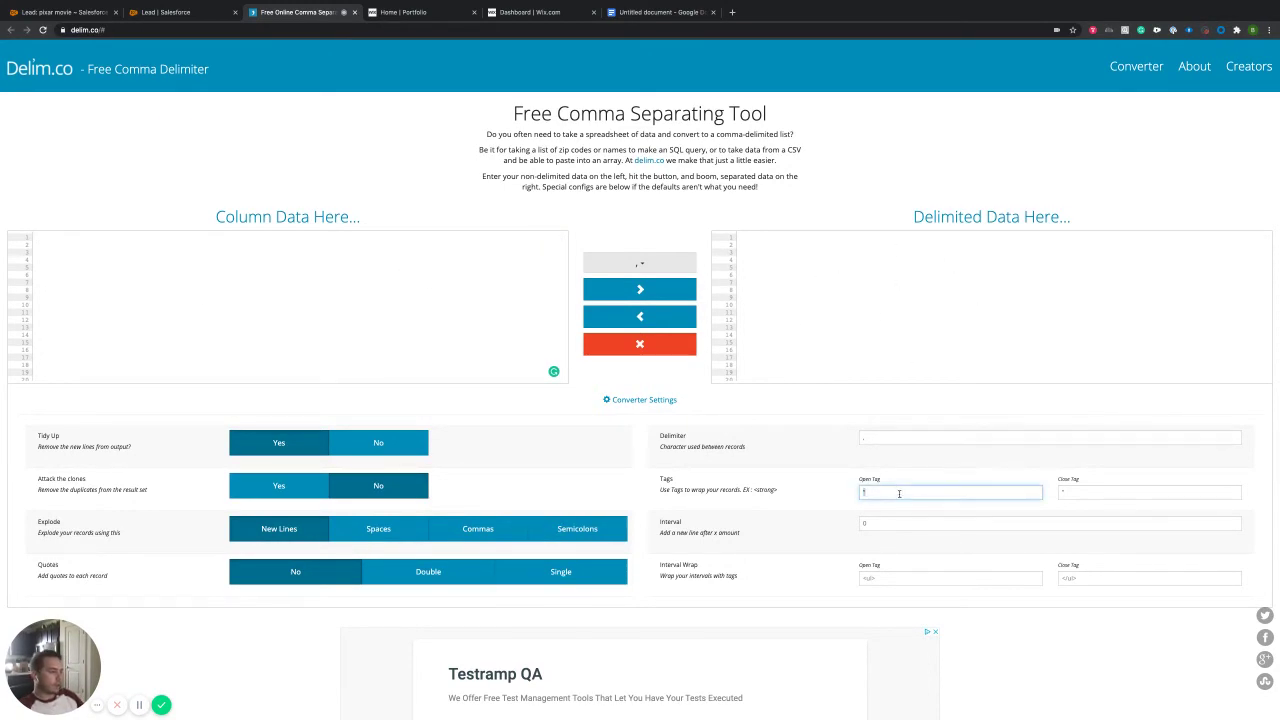
{"action": "left_click", "coordinate": [1089, 492]}
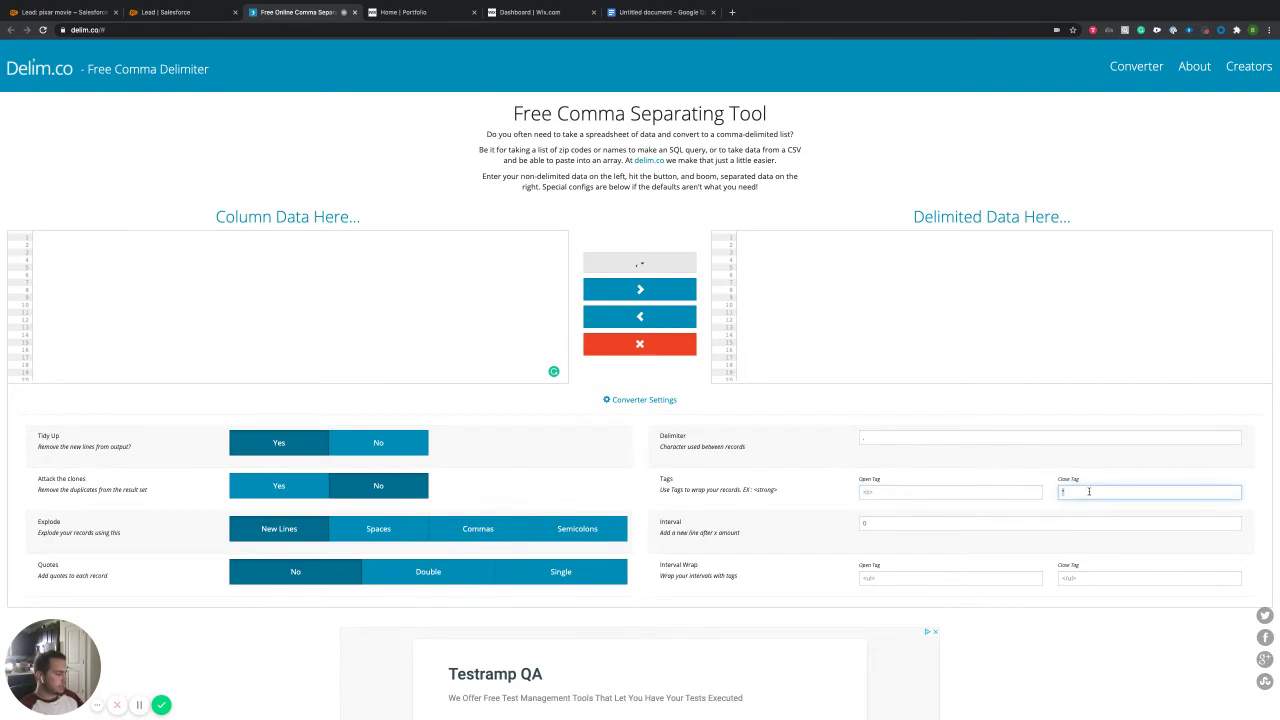
{"action": "left_click", "coordinate": [890, 440]}
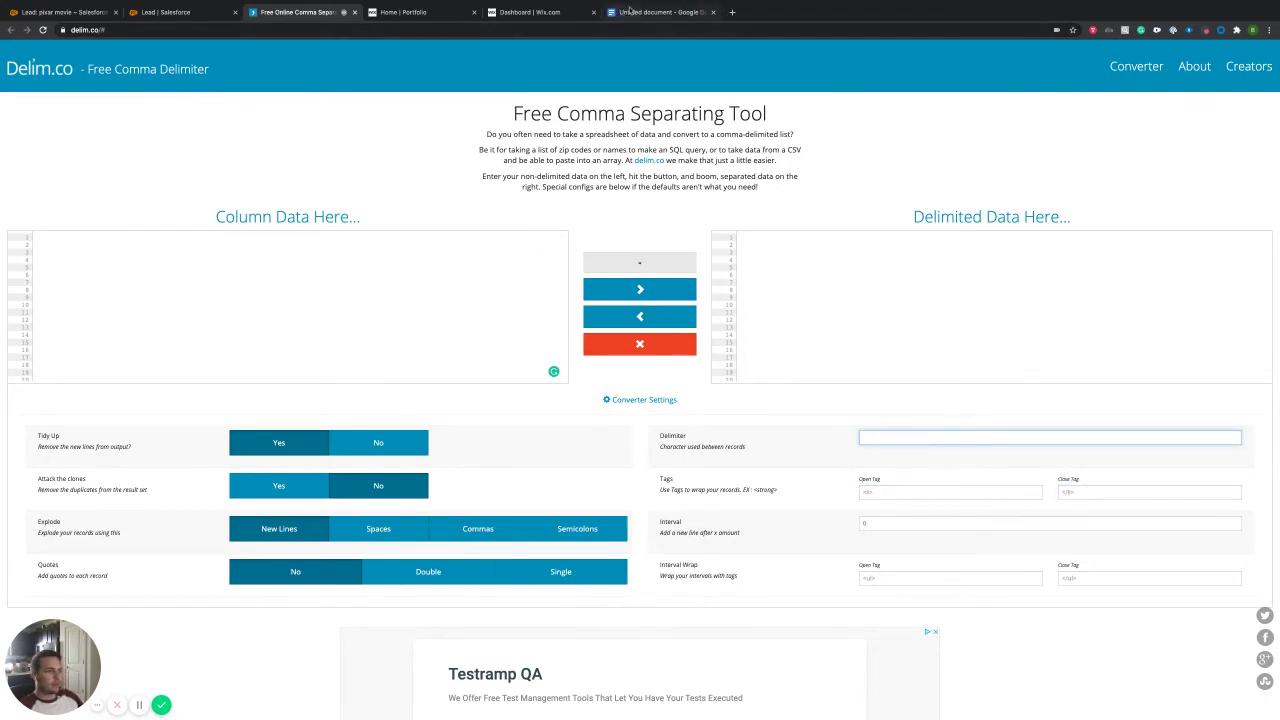
{"action": "left_click", "coordinate": [660, 12]}
{"action": "left_click", "coordinate": [474, 442]}
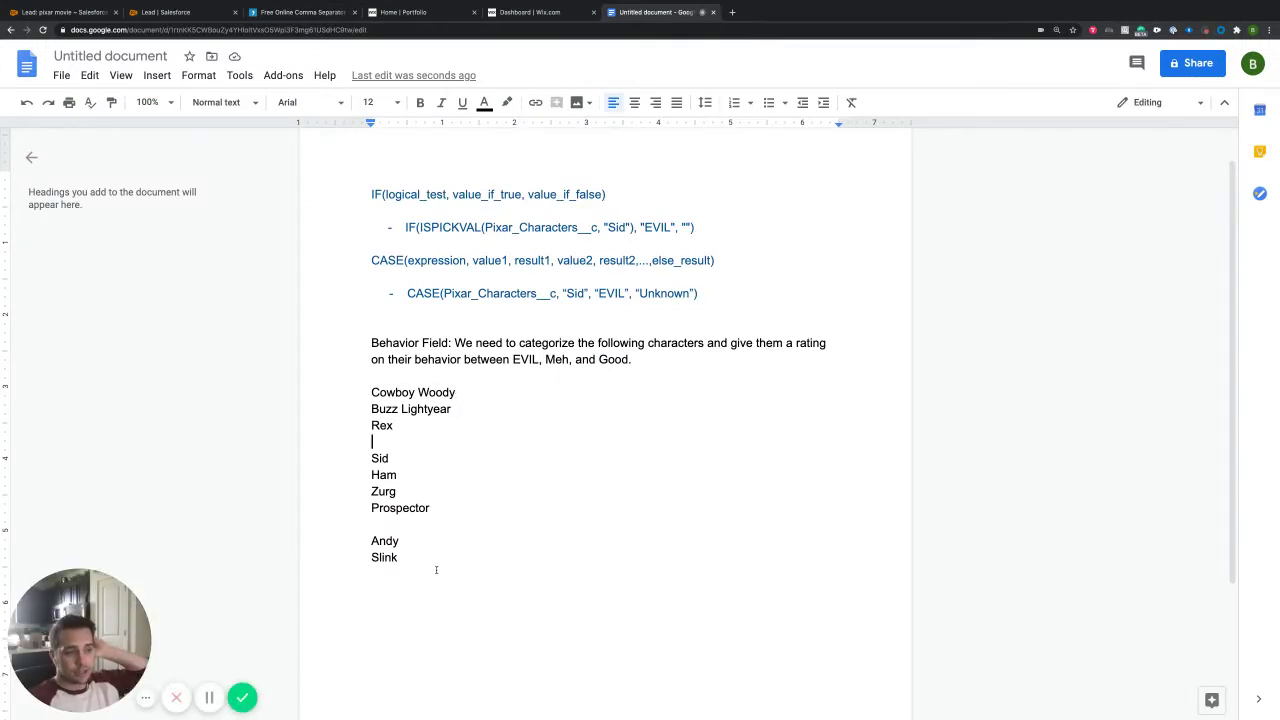
- Copy Cowboy Woody, Buzz Lightyear and Rex, then click into Delim.co's empty Column Data box
{"action": "left_click_drag", "start_coordinate": [397, 426], "coordinate": [364, 400]}
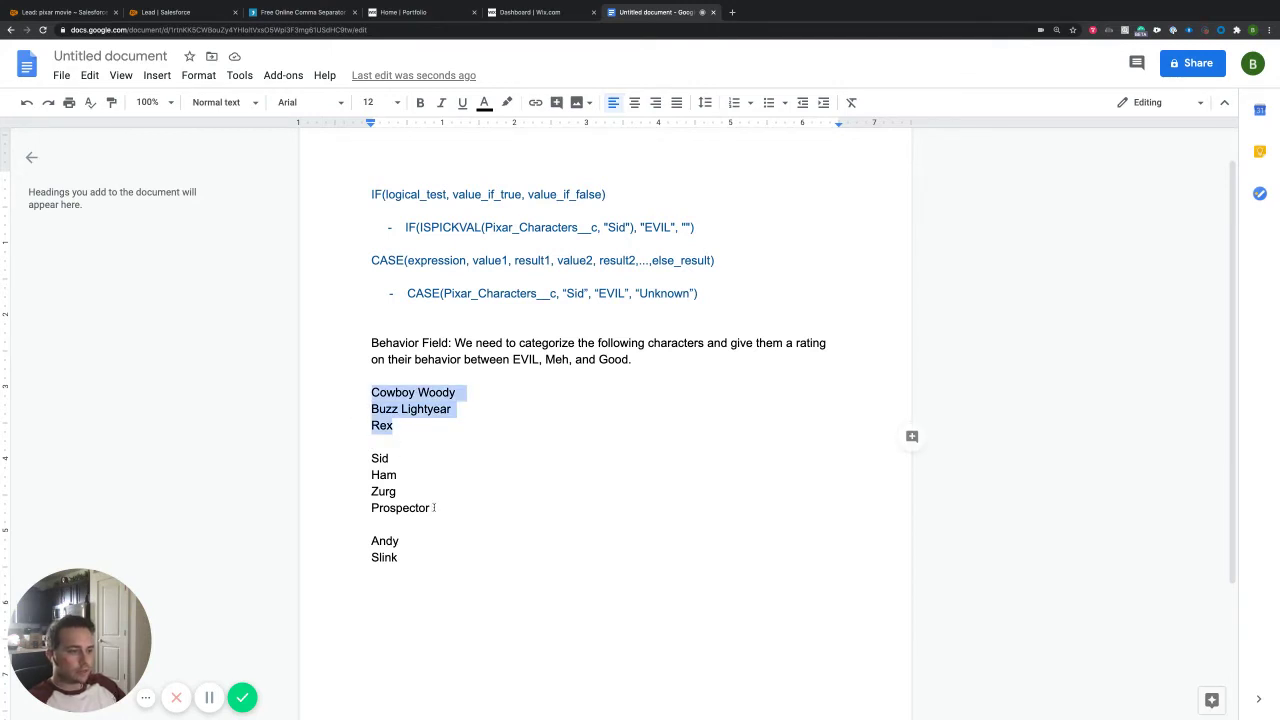
{"action": "left_click_drag", "start_coordinate": [432, 508], "coordinate": [360, 457]}
{"action": "left_click_drag", "start_coordinate": [400, 558], "coordinate": [363, 537]}
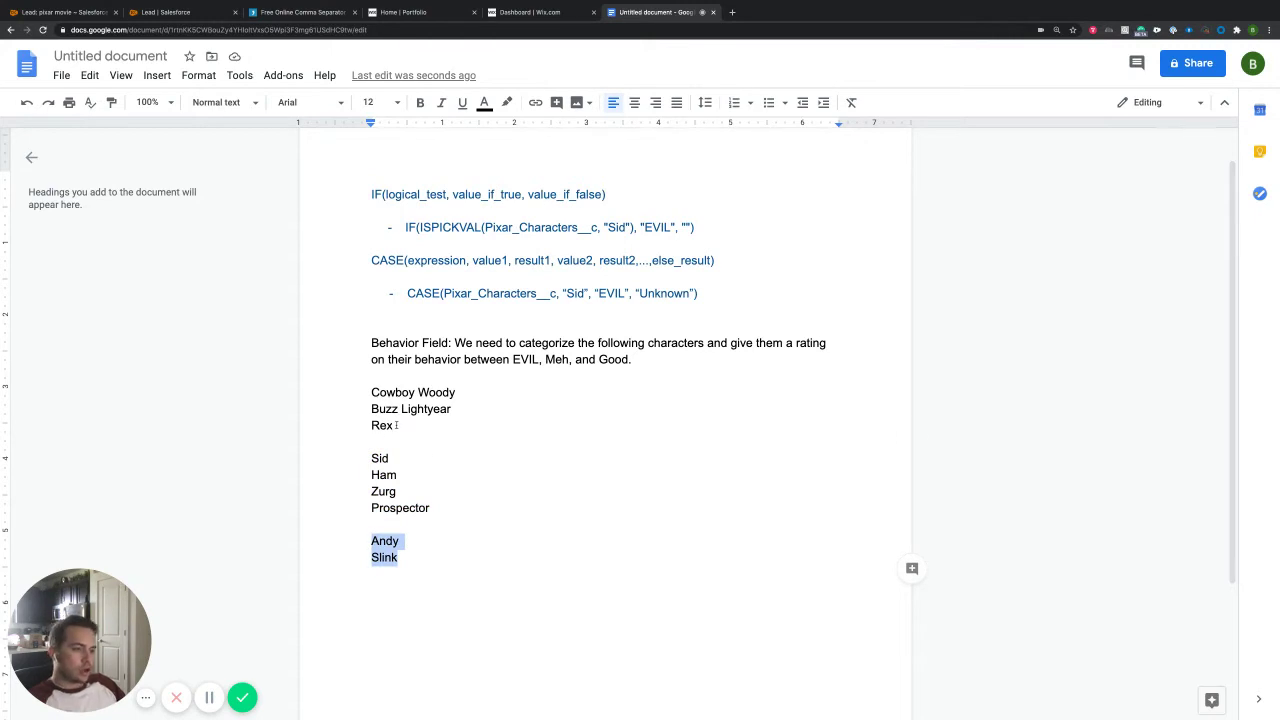
{"action": "left_click_drag", "start_coordinate": [397, 426], "coordinate": [355, 393]}
{"action": "key", "text": "super+c"}
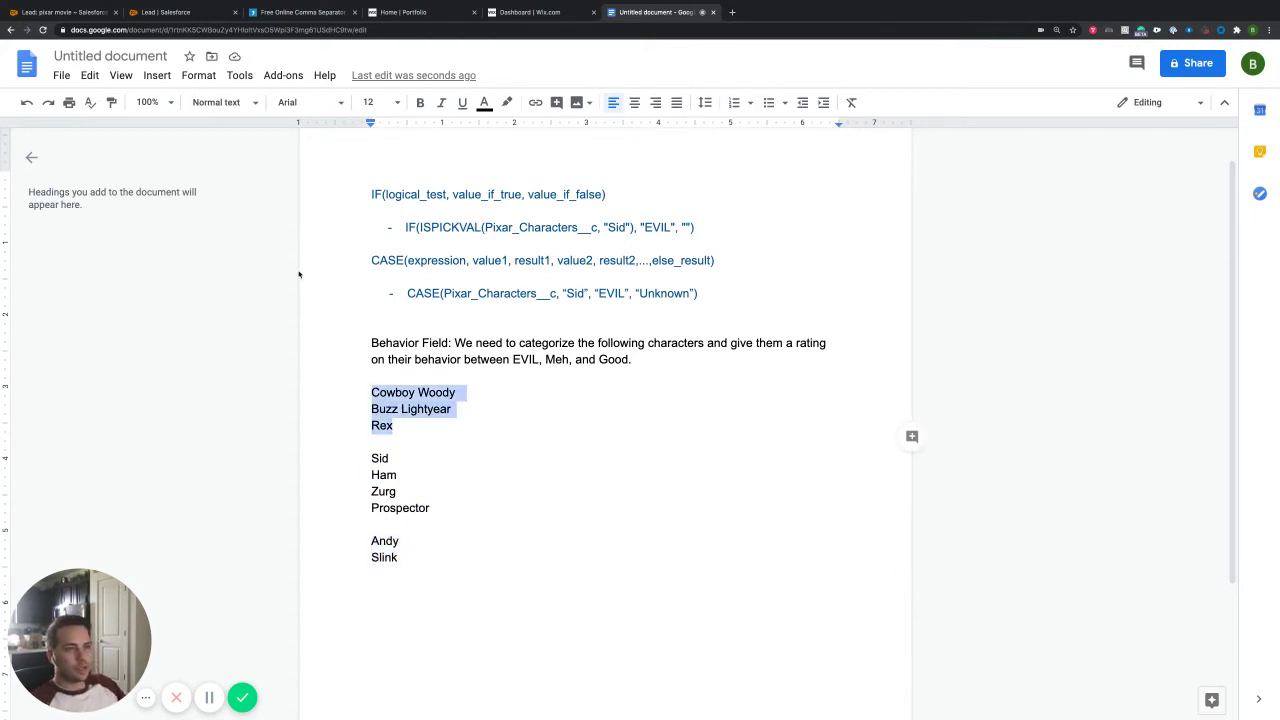
{"action": "left_click", "coordinate": [276, 5]}
{"action": "left_click", "coordinate": [255, 251]}
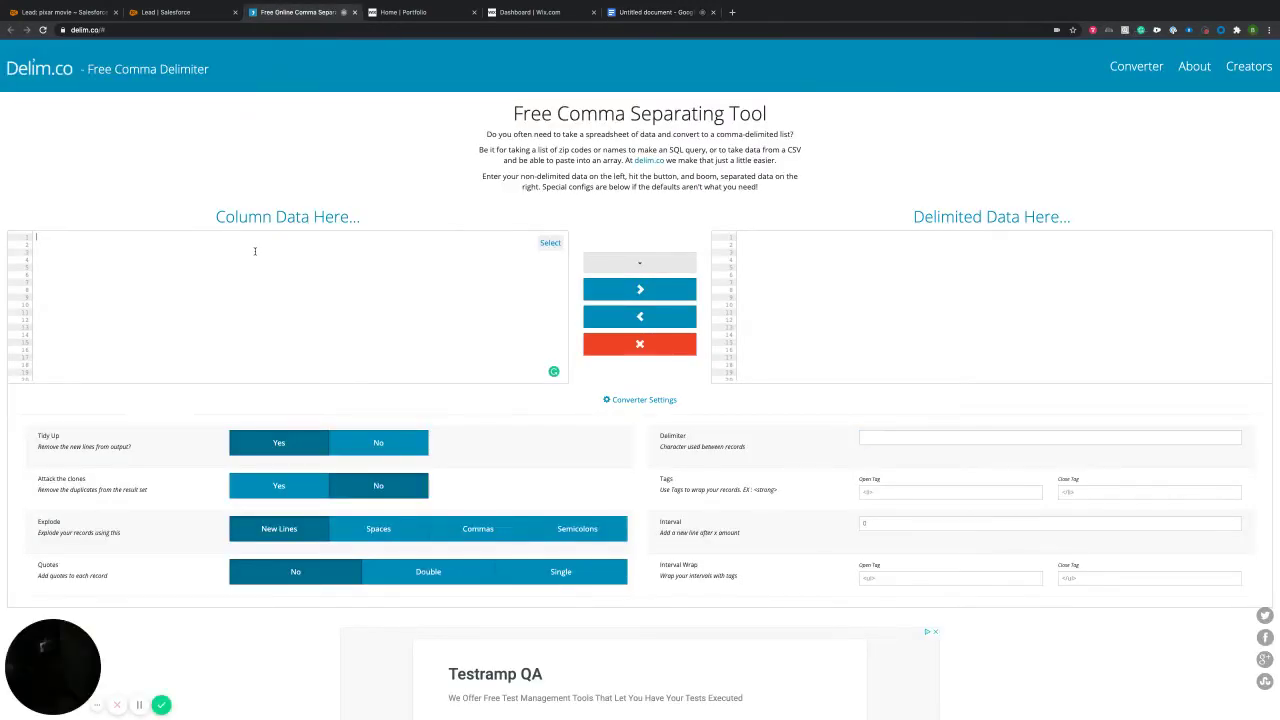
- Paste Cowboy Woody, Buzz Lightyear and Rex into Column Data with New Line as the delimiter
{"action": "key", "text": "super+v"}
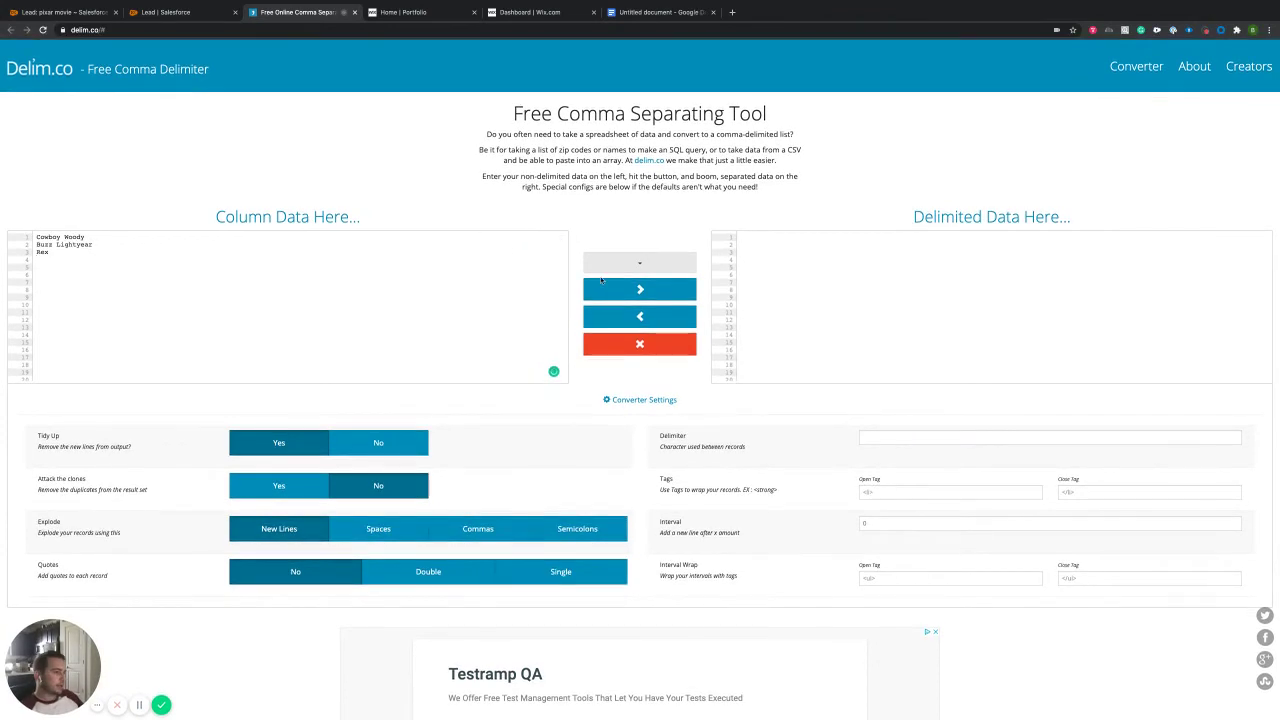
{"action": "left_click", "coordinate": [636, 264]}
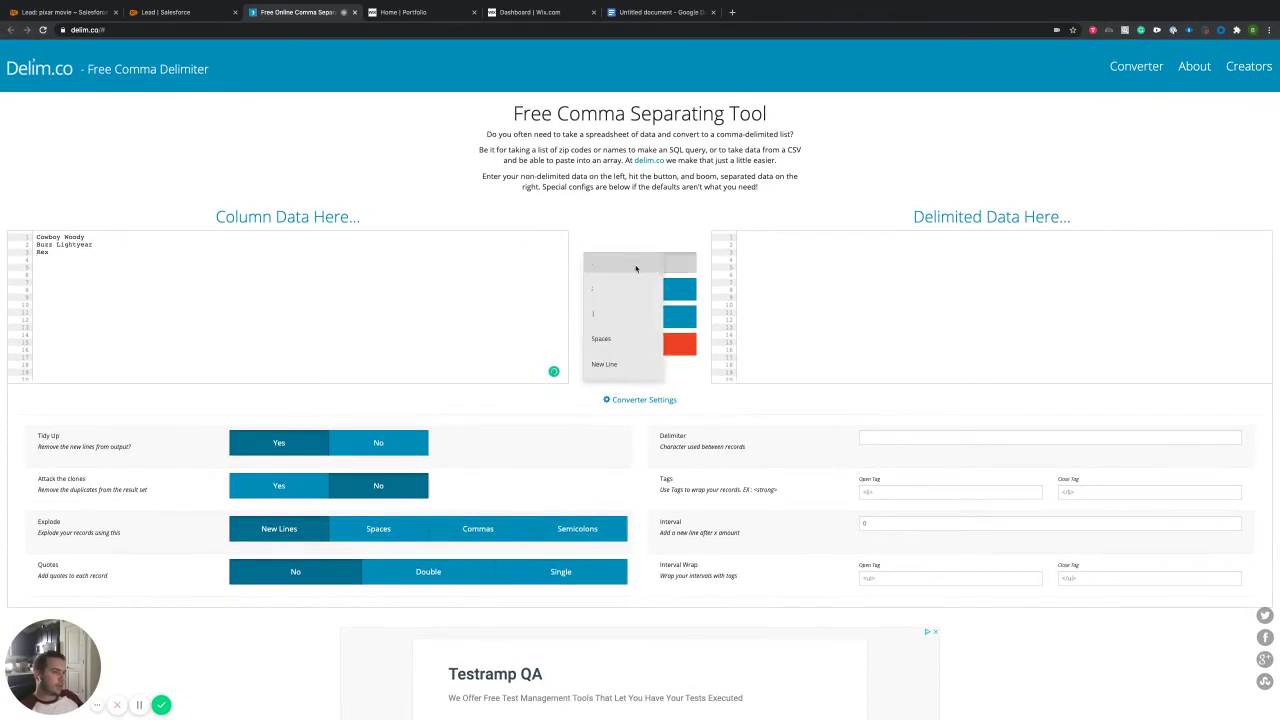
{"action": "left_click", "coordinate": [625, 364]}
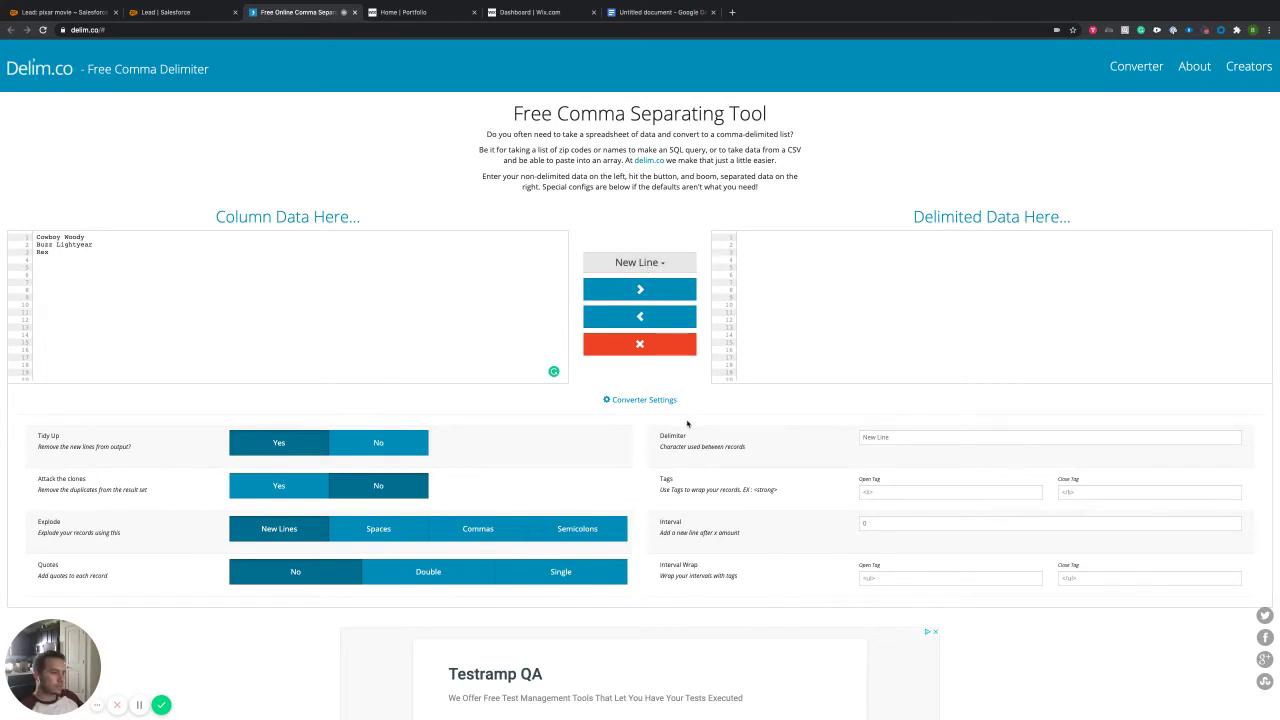
{"action": "left_click", "coordinate": [632, 263]}
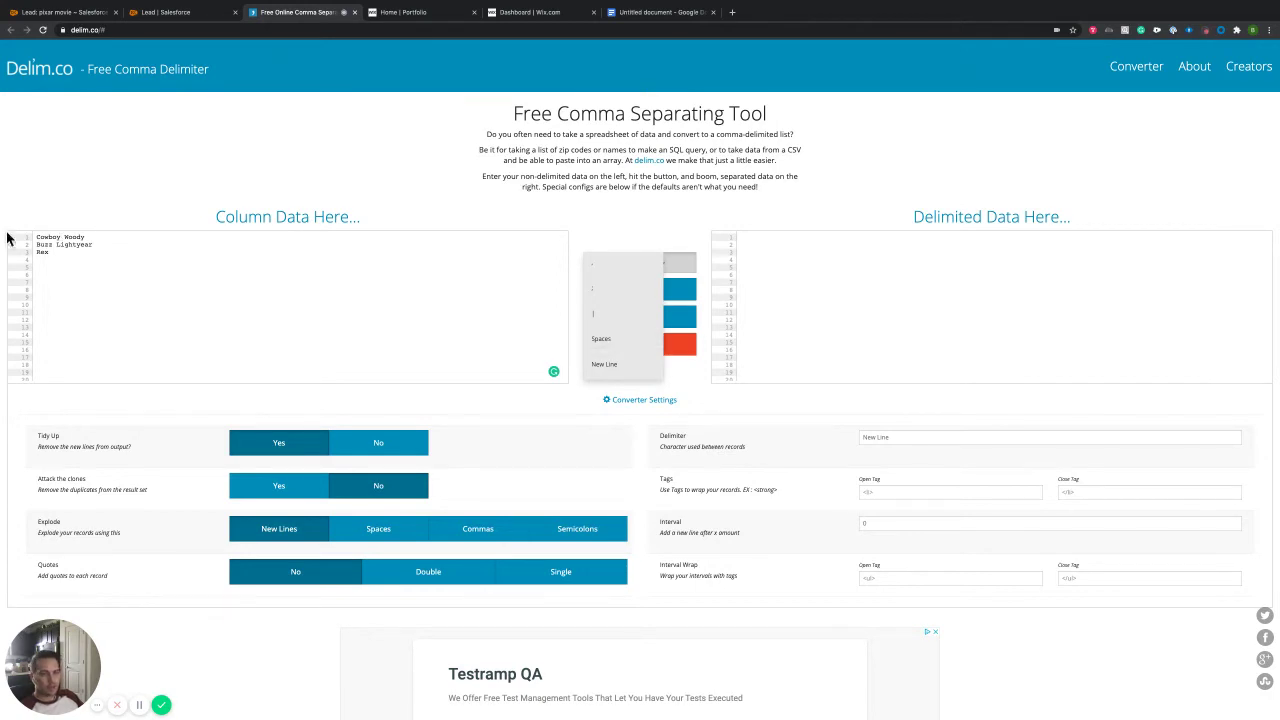
{"action": "double_click", "coordinate": [64, 237]}
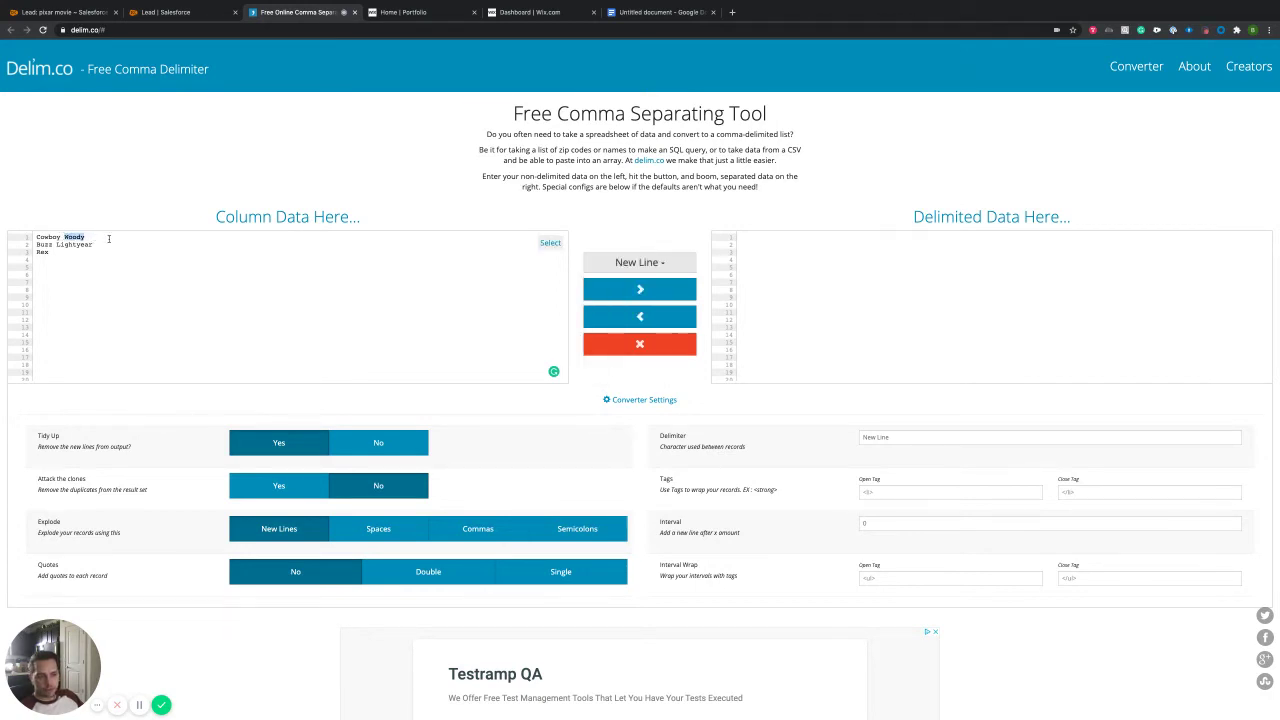
{"action": "mouse_move", "coordinate": [37, 238]}
{"action": "left_mouse_down"}
{"action": "mouse_move", "coordinate": [96, 237]}
{"action": "mouse_move", "coordinate": [40, 237]}
{"action": "mouse_move", "coordinate": [95, 244]}
{"action": "mouse_move", "coordinate": [34, 253]}
{"action": "left_mouse_up"}
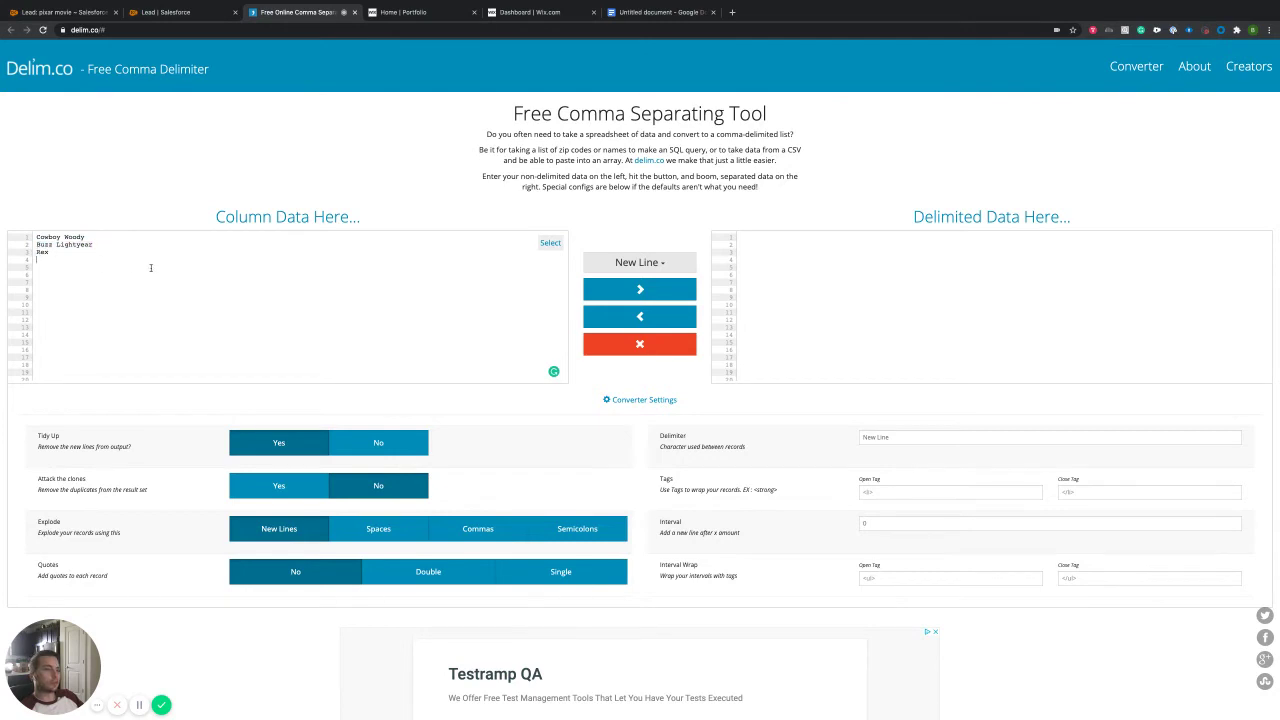
{"action": "left_click", "coordinate": [640, 262]}
{"action": "left_click", "coordinate": [612, 366]}
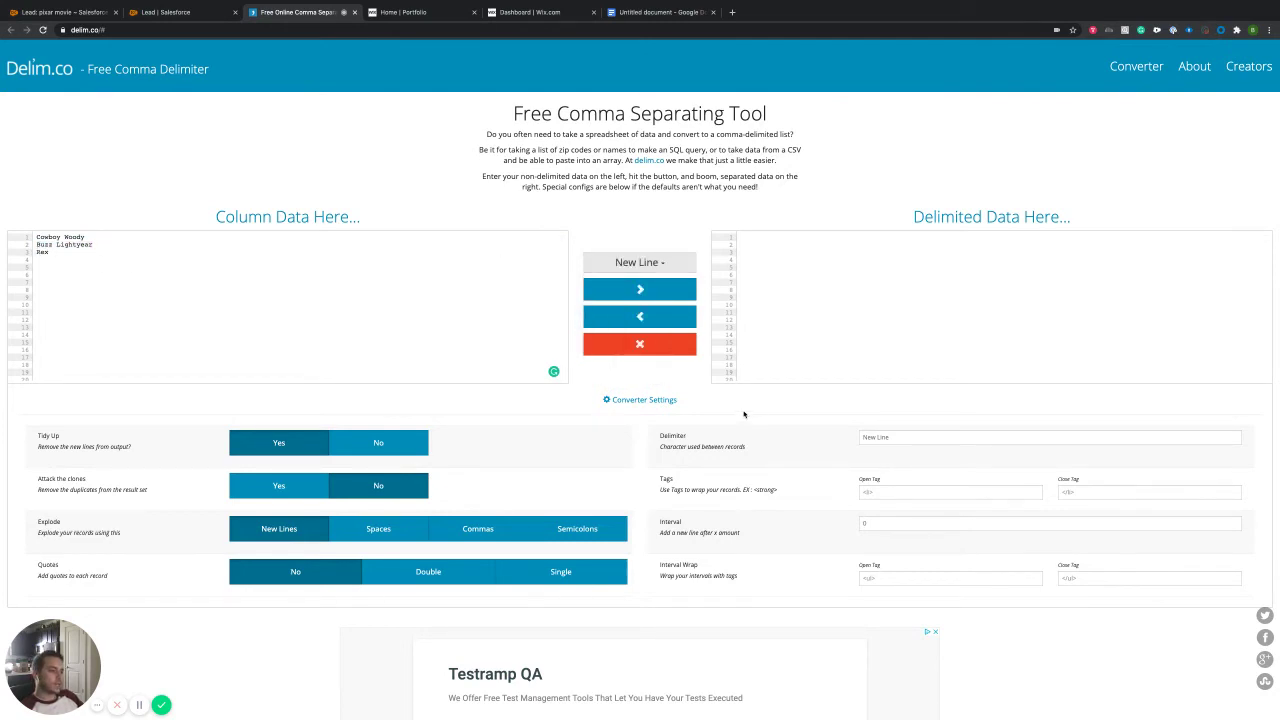
- Set the Open Tag to a quote mark and the Close Tag to '", "Good",'
{"action": "left_click", "coordinate": [873, 492]}
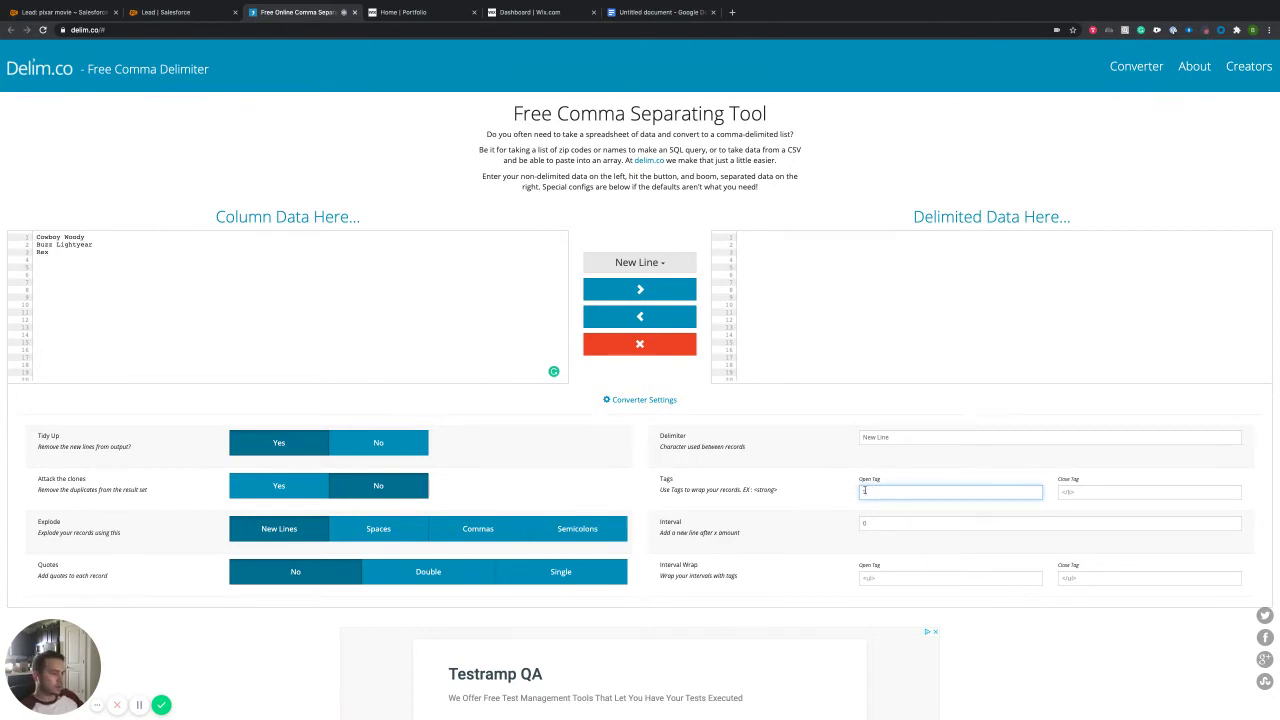
{"action": "left_click", "coordinate": [36, 237]}
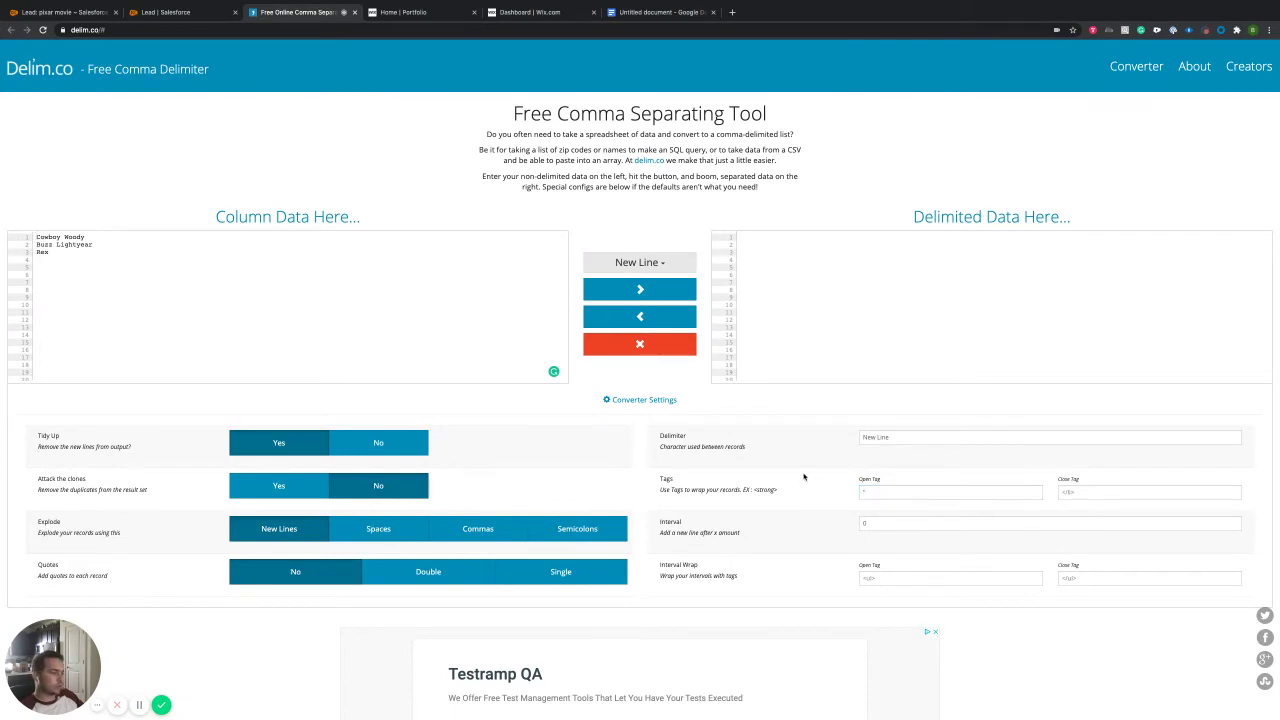
{"action": "left_click", "coordinate": [1077, 495]}
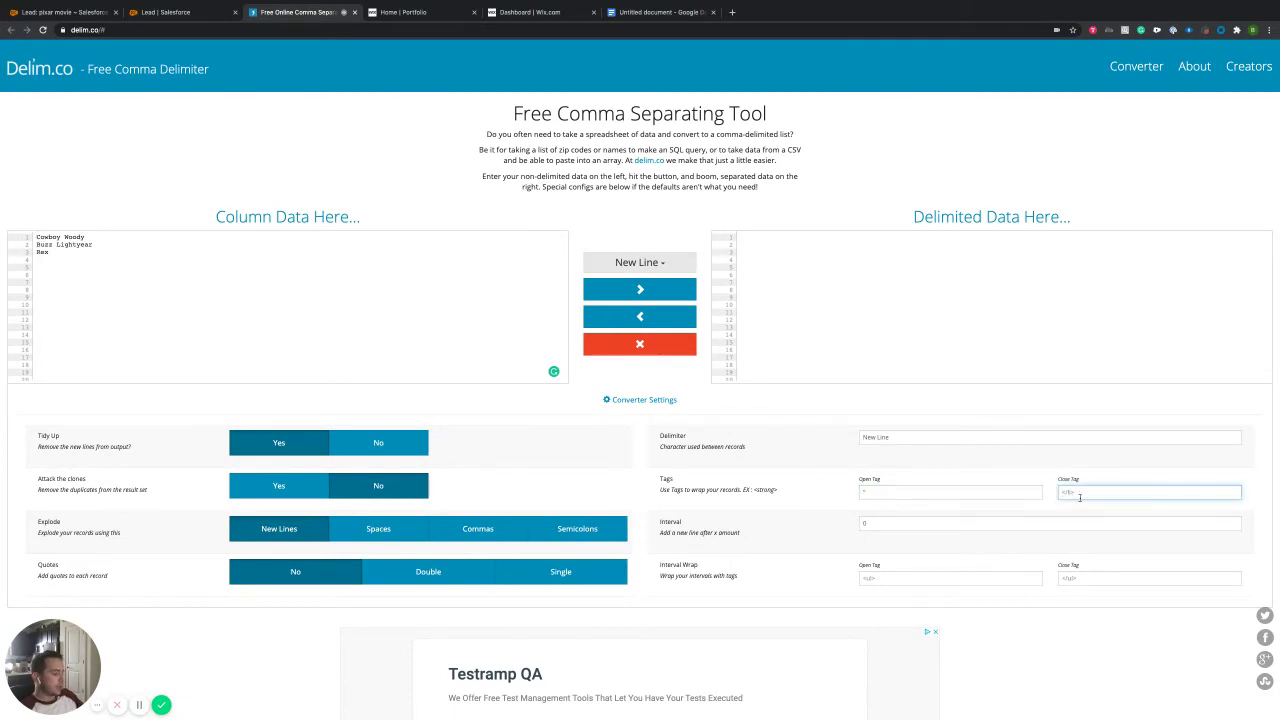
{"action": "type", "text": "',"}
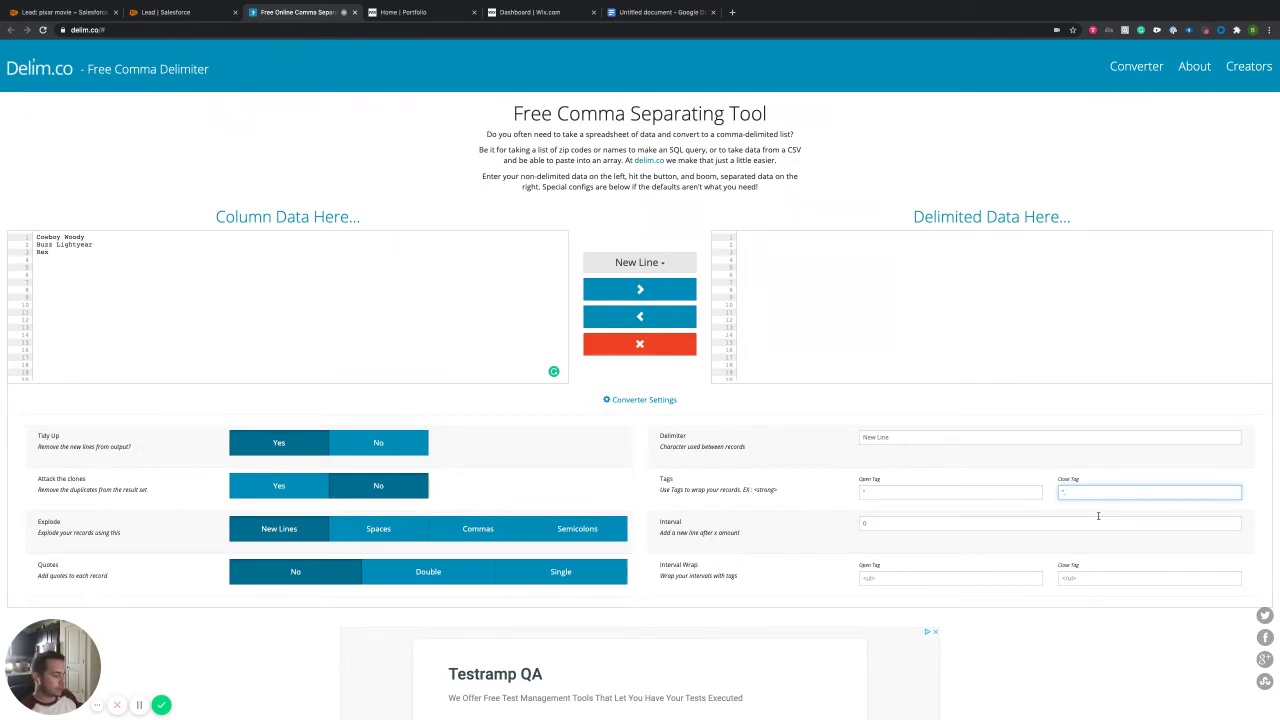
{"action": "type", "text": ", \"Good"}
{"action": "key", "text": "super+a"}
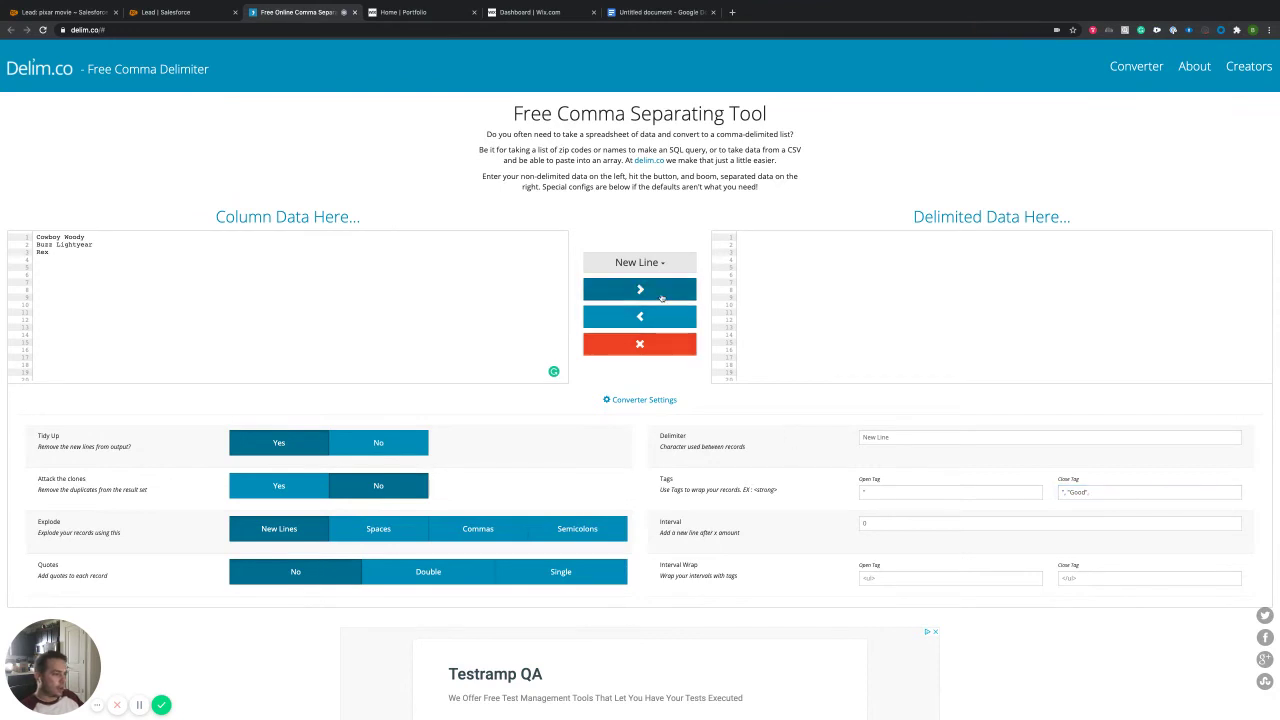
- Convert the three names into quoted "Good" lines and bring the output to the notes
{"action": "left_click", "coordinate": [678, 290]}
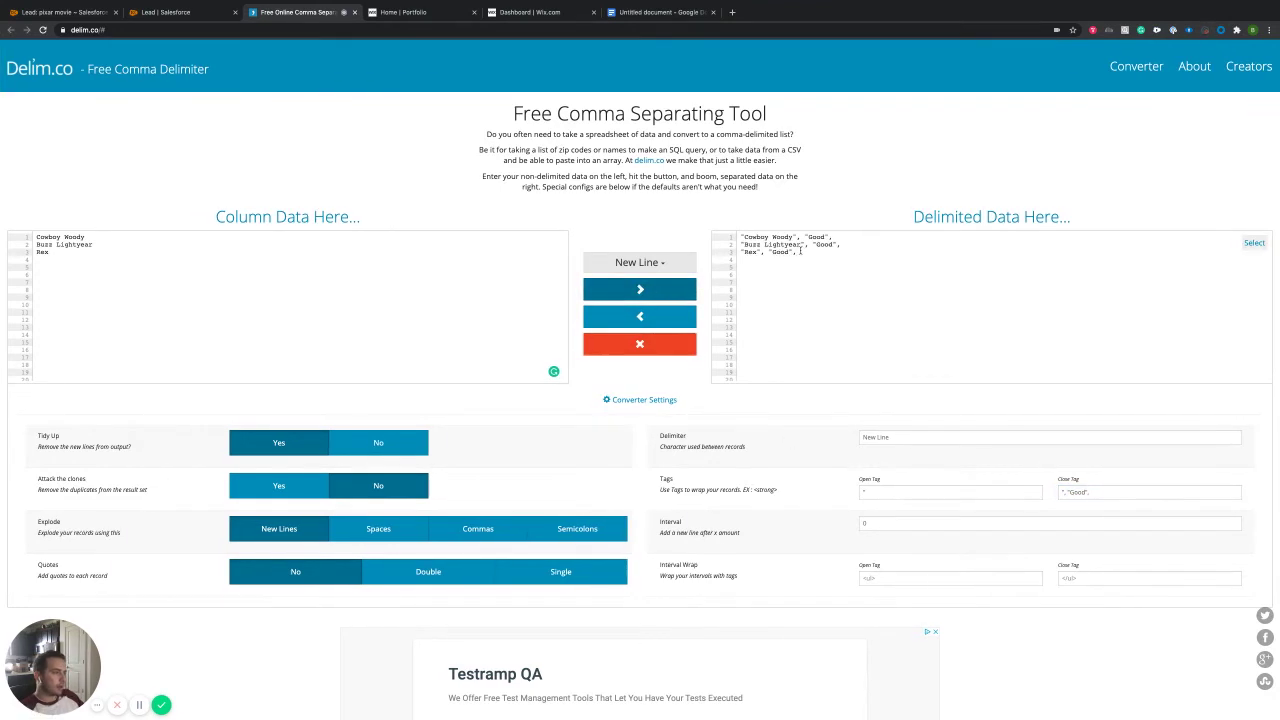
{"action": "left_click_drag", "start_coordinate": [800, 253], "coordinate": [727, 236]}
{"action": "key", "text": "ctrl+c"}
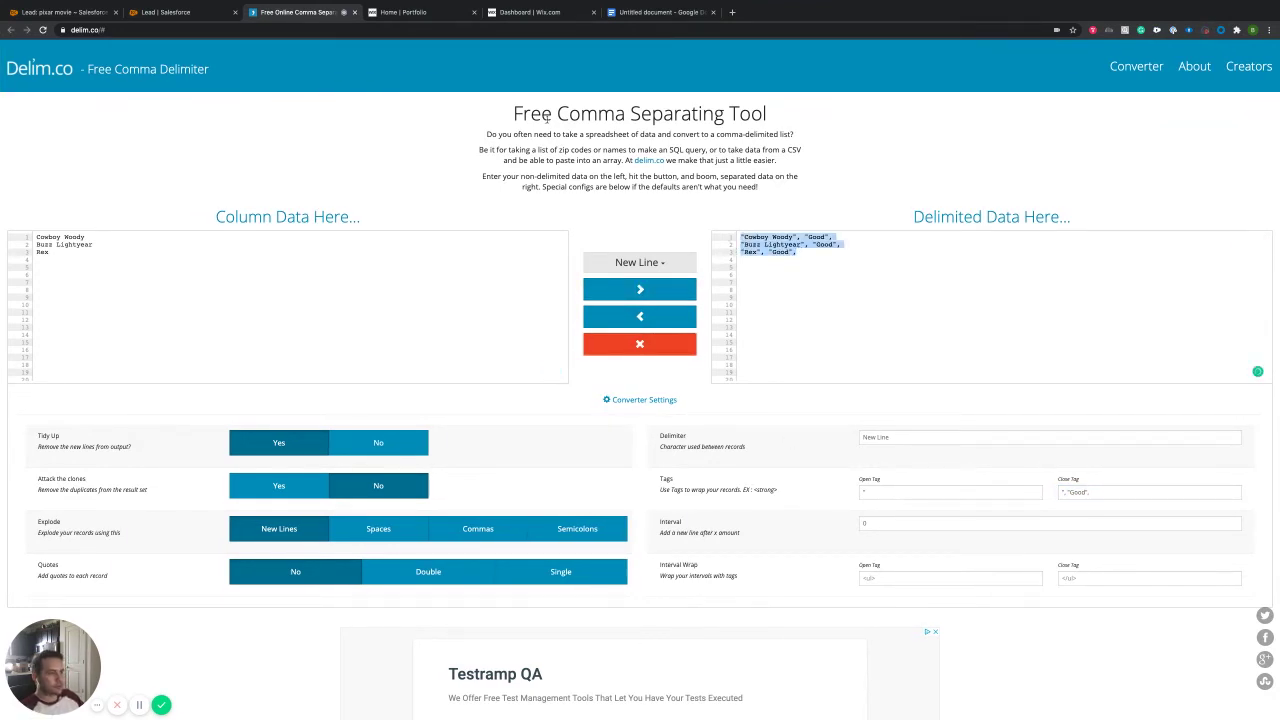
{"action": "left_click", "coordinate": [655, 12]}
{"action": "left_click", "coordinate": [396, 425]}
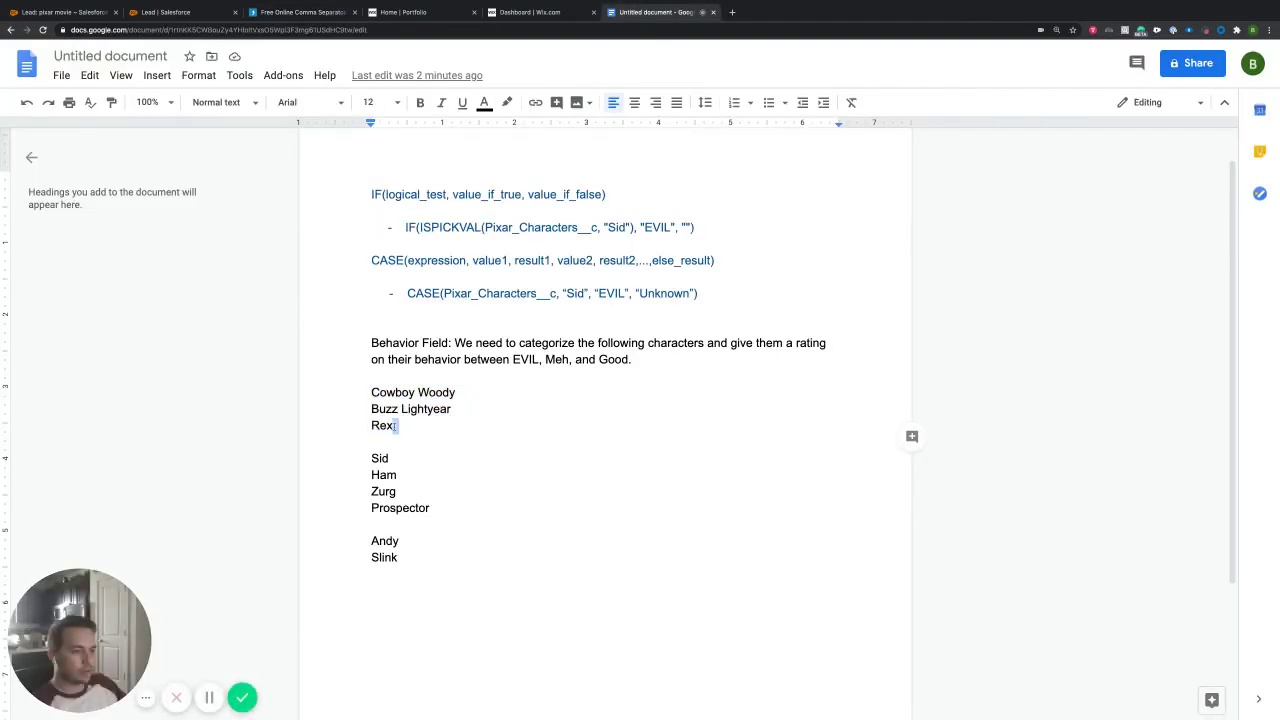
- Replace Cowboy Woody, Buzz Lightyear and Rex with their "Good" lines, then select Sid through Prospector
{"action": "left_click_drag", "start_coordinate": [396, 425], "coordinate": [372, 394]}
{"action": "key", "text": "ctrl+v"}
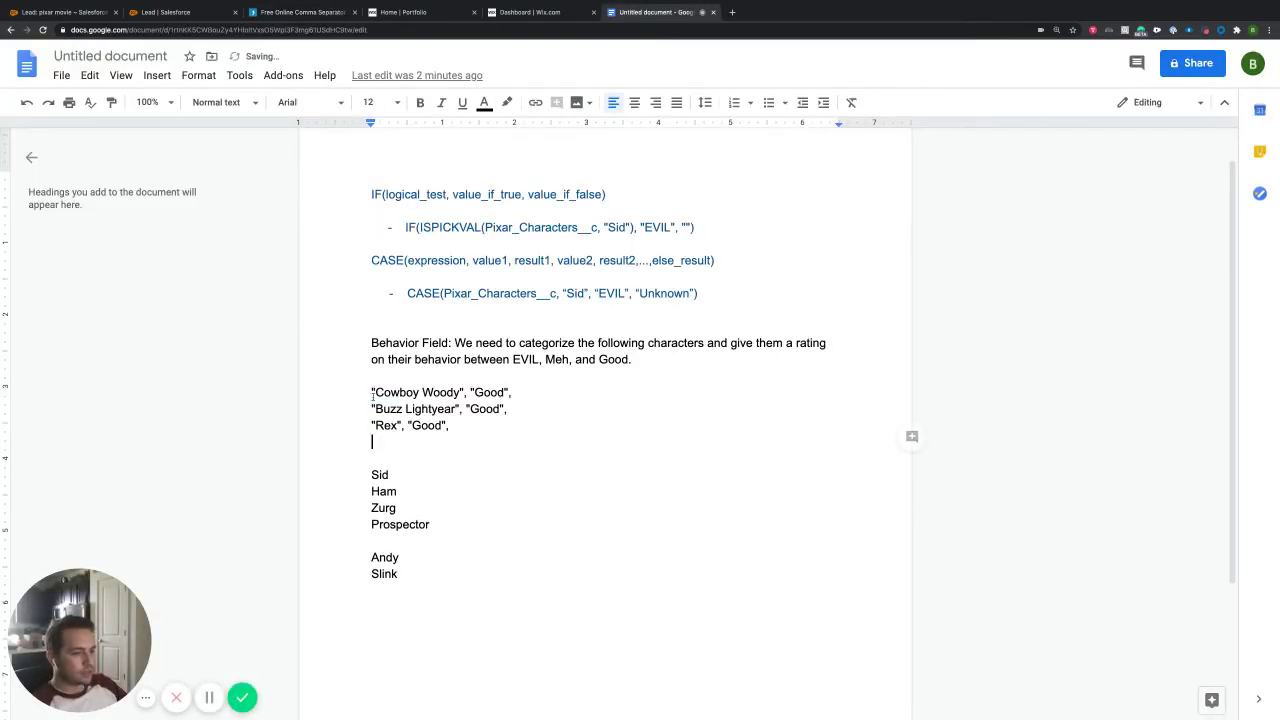
{"action": "left_click", "coordinate": [400, 455]}
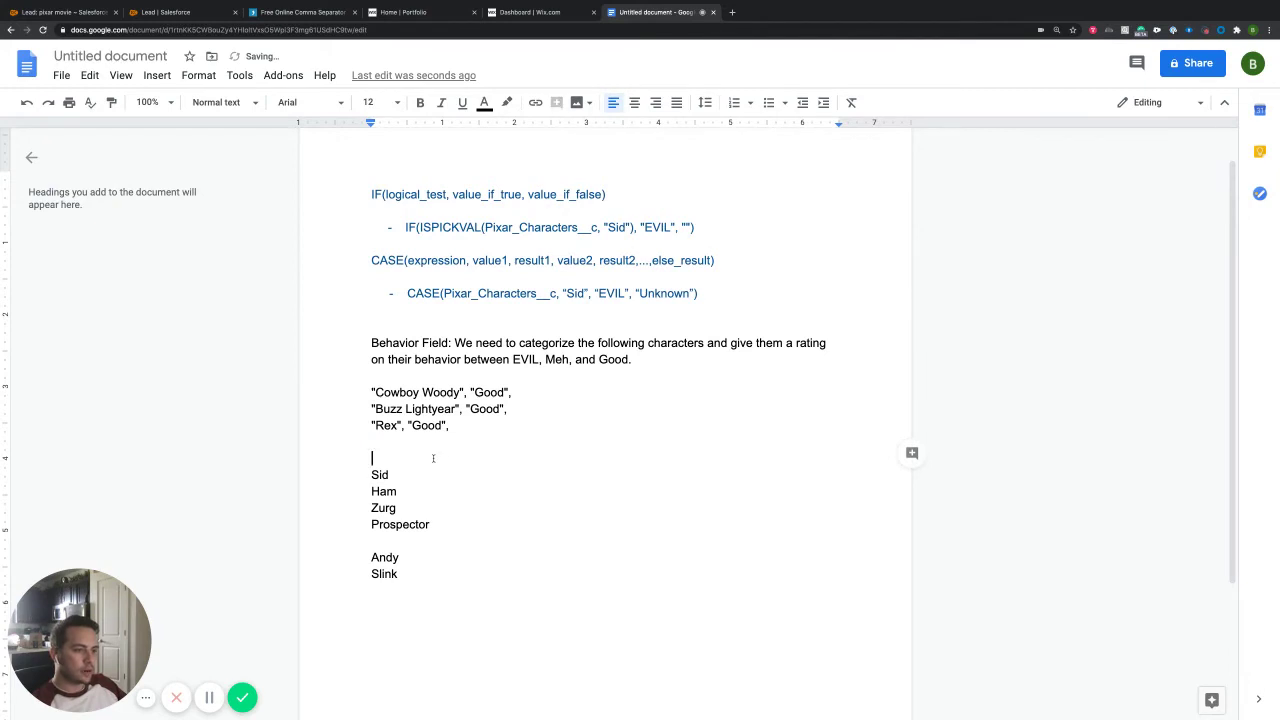
{"action": "key", "text": "BackSpace"}
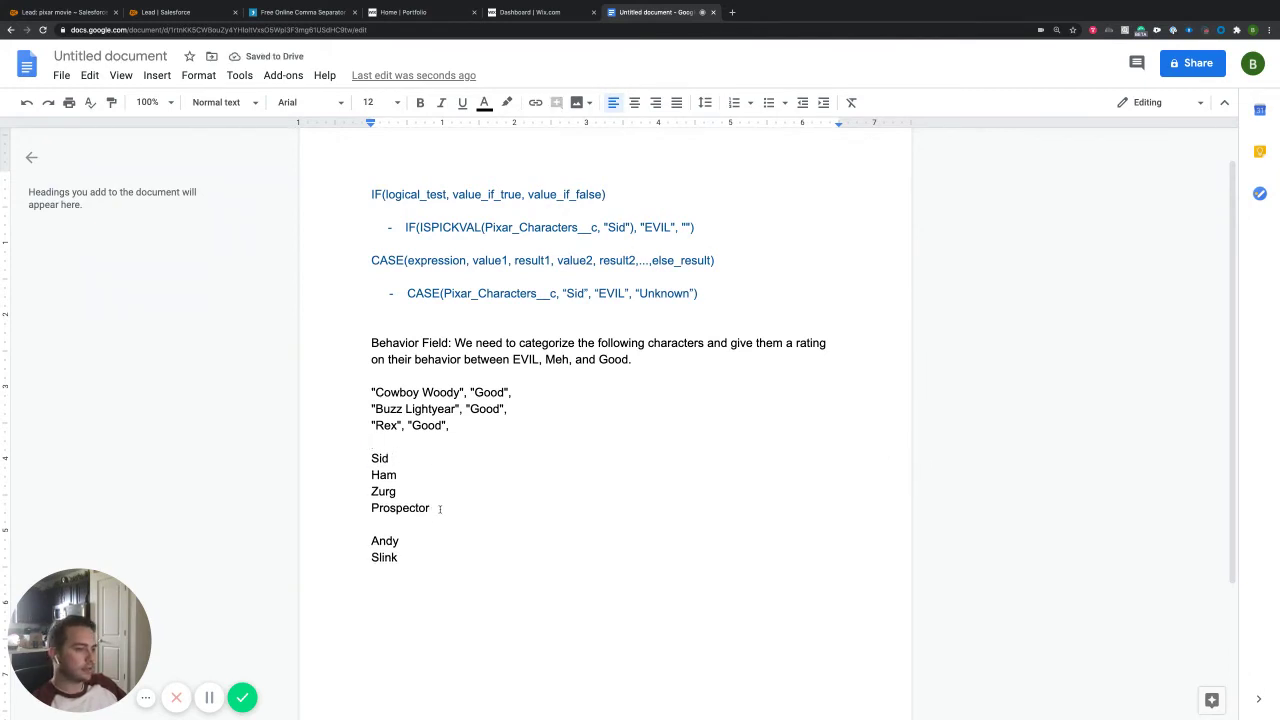
{"action": "left_click_drag", "start_coordinate": [432, 508], "coordinate": [370, 456]}
{"action": "key", "text": "ctrl+c"}
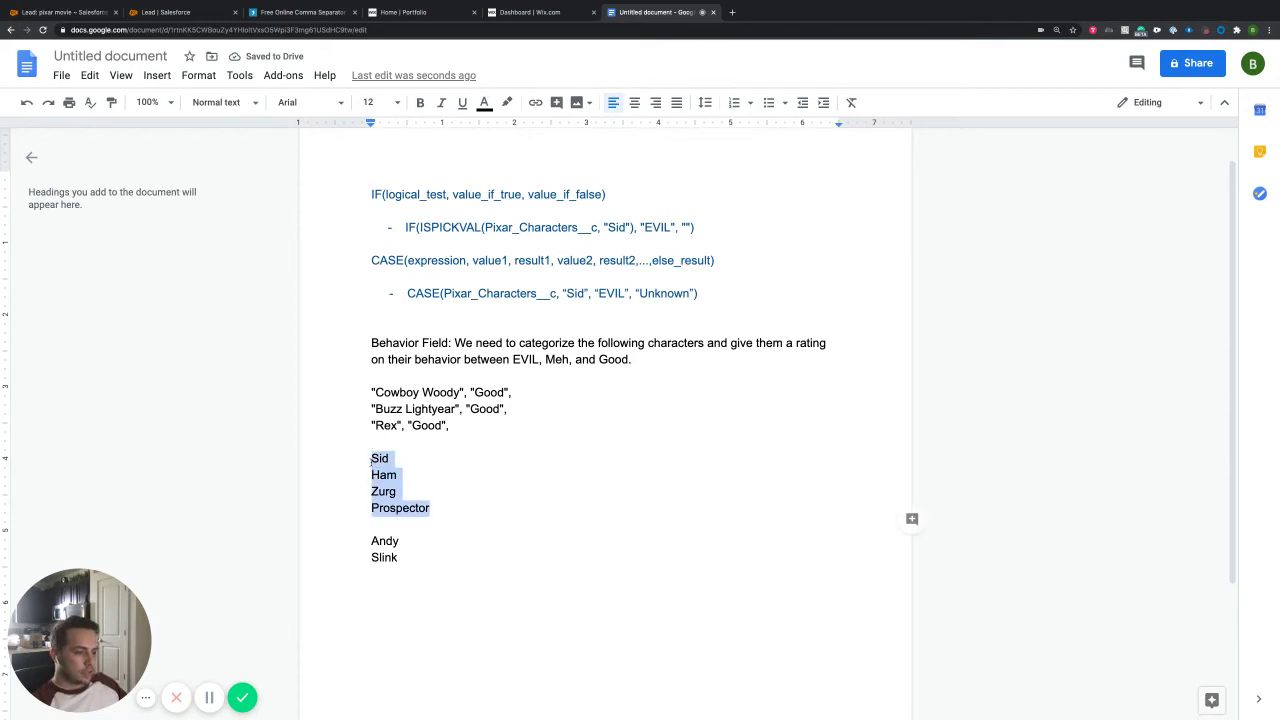
- In Delim.co, convert Sid, Ham, Zurg and Prospector using the Close Tag '", "EVIL",'
{"action": "left_click", "coordinate": [300, 12]}
{"action": "left_click", "coordinate": [640, 346]}
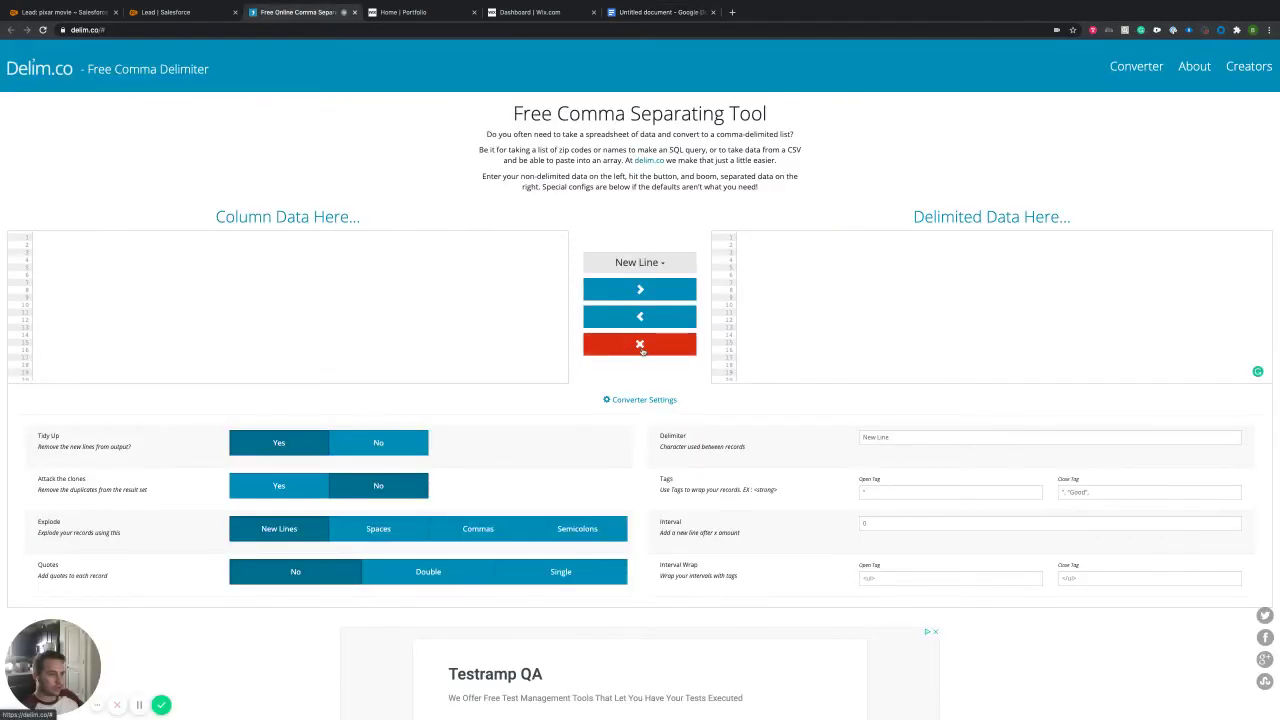
{"action": "left_click", "coordinate": [219, 253]}
{"action": "key", "text": "ctrl+v"}
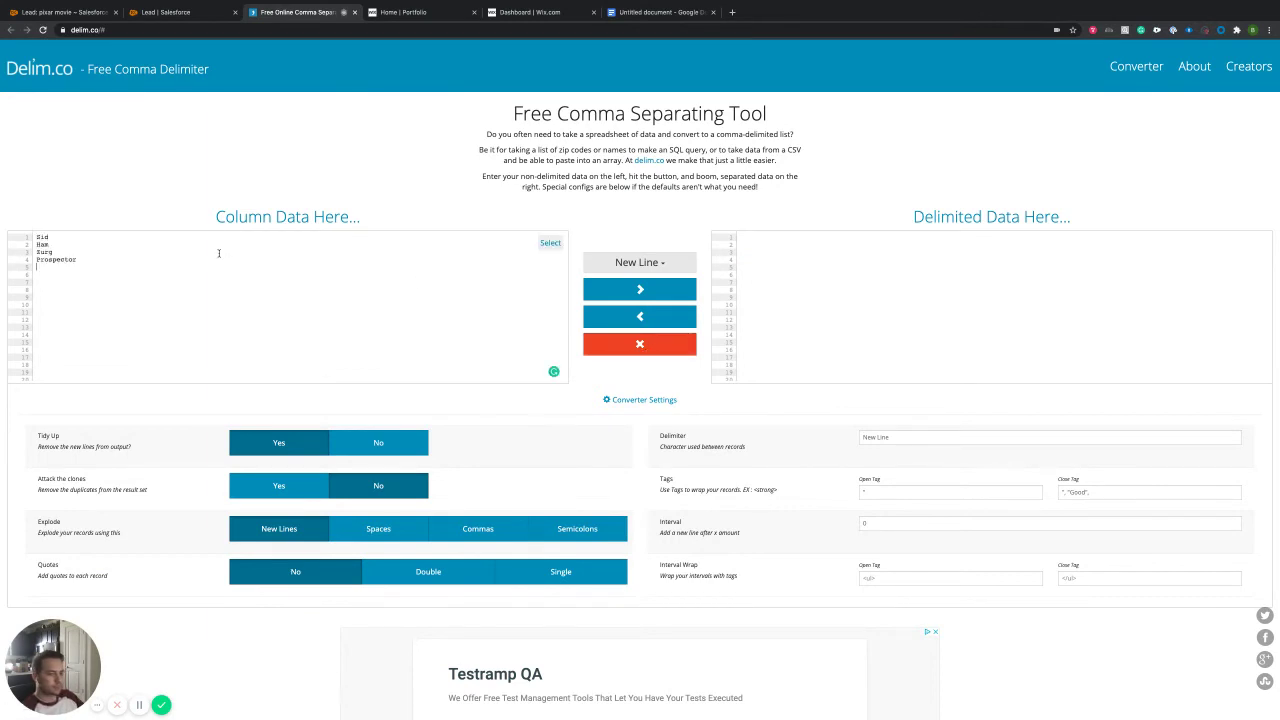
{"action": "left_click", "coordinate": [1090, 492]}
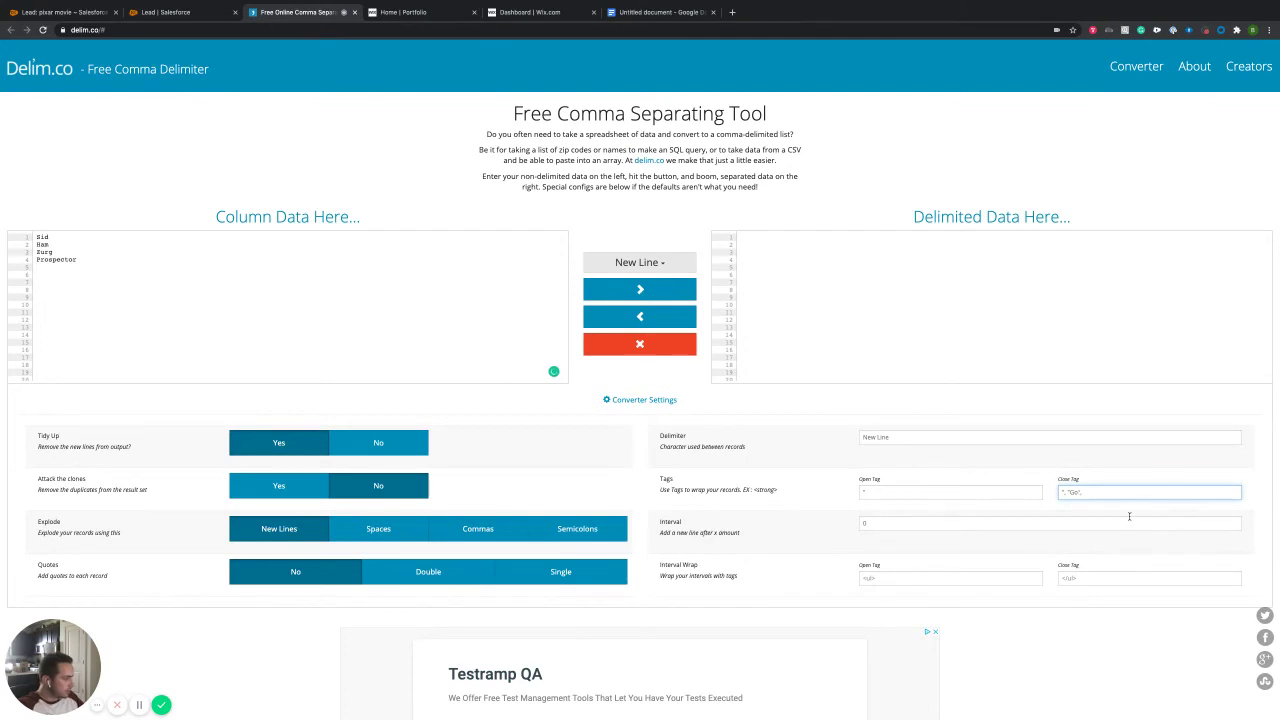
{"action": "key", "text": "BackSpace"}
{"action": "key", "text": "BackSpace"}
{"action": "key", "text": "BackSpace"}
{"action": "key", "text": "BackSpace"}
{"action": "type", "text": "EVIL\","}
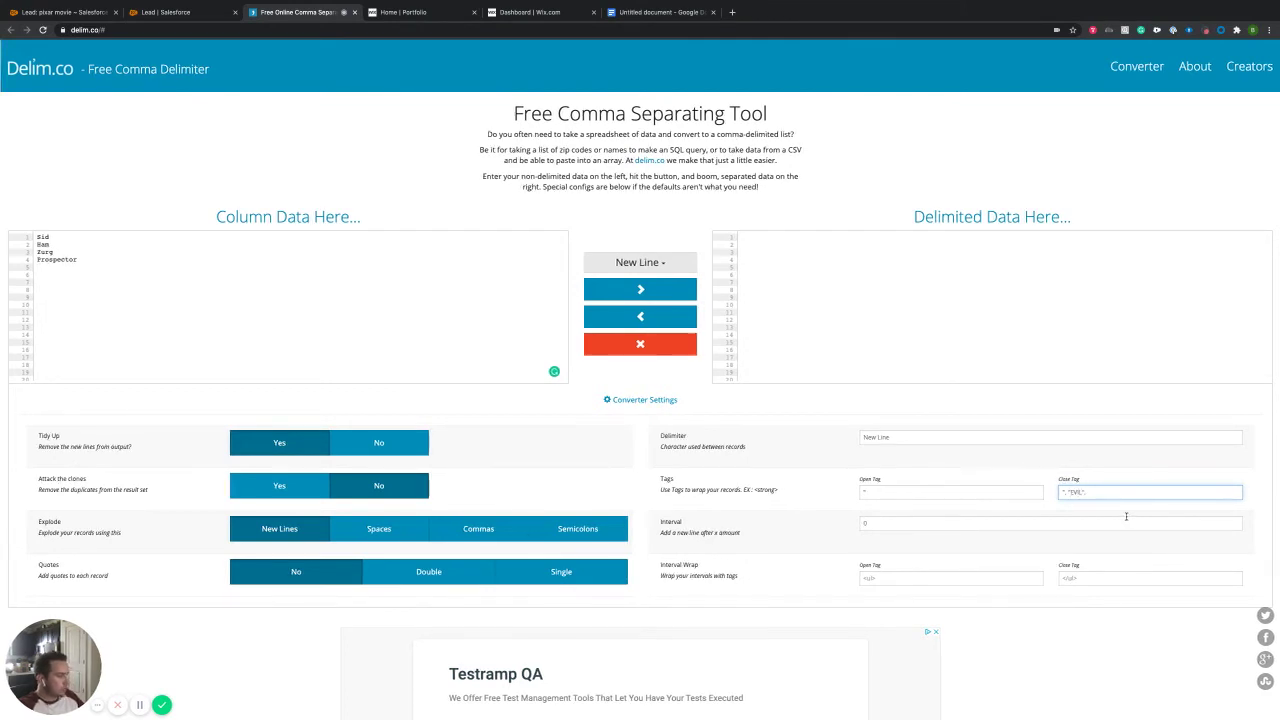
{"action": "left_click", "coordinate": [645, 290]}
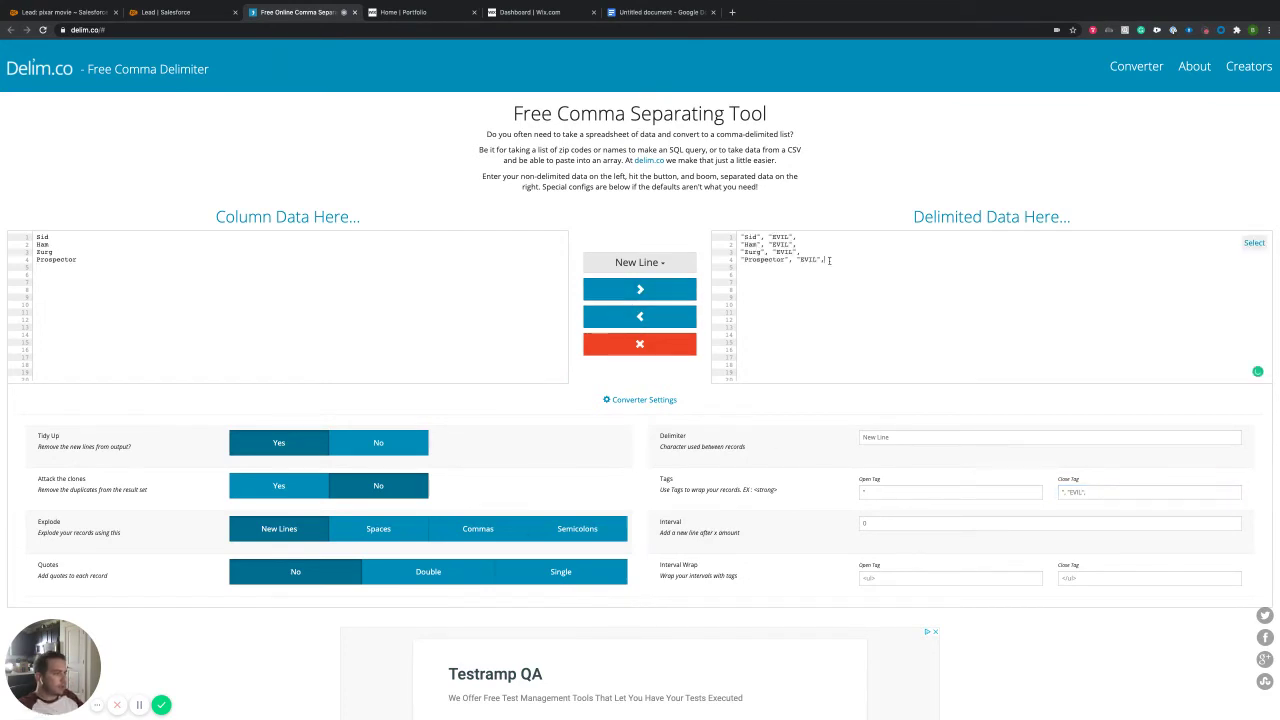
{"action": "left_click_drag", "start_coordinate": [826, 260], "coordinate": [742, 231]}
{"action": "key", "text": "super+c"}
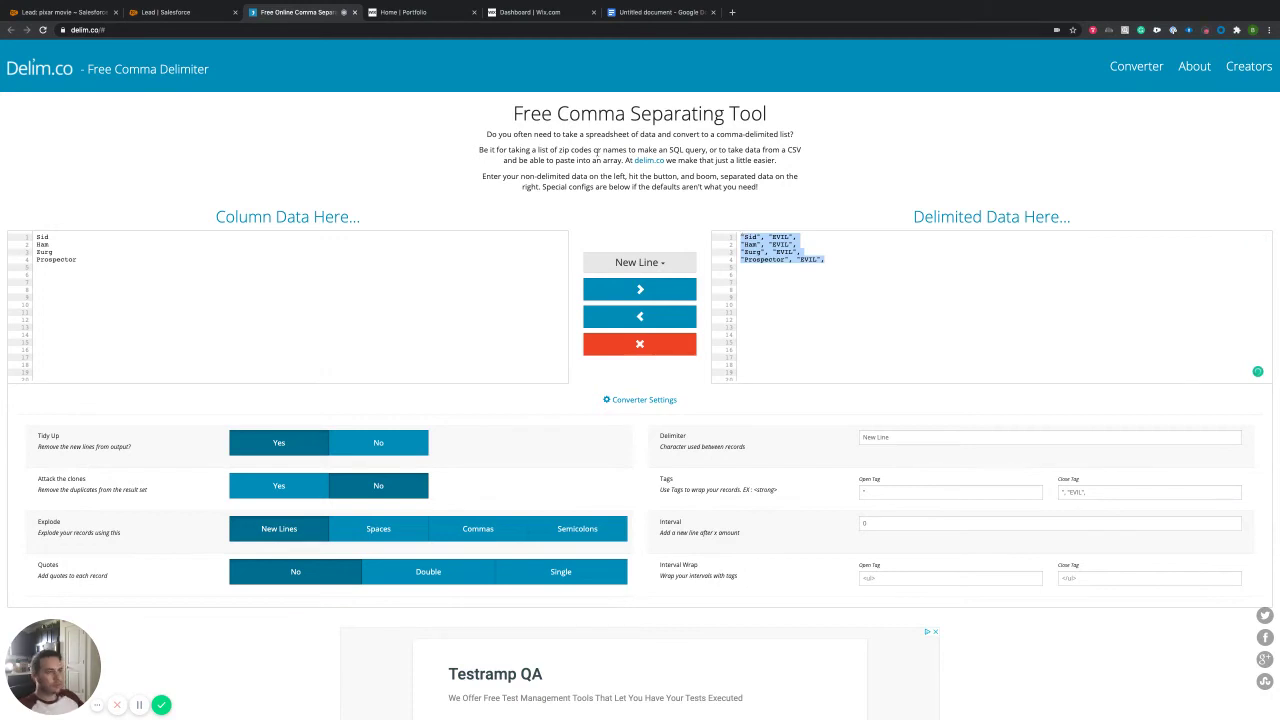
- Paste the quoted EVIL lines over the names in Google Docs and select Andy and Slink
{"action": "left_click", "coordinate": [630, 13]}
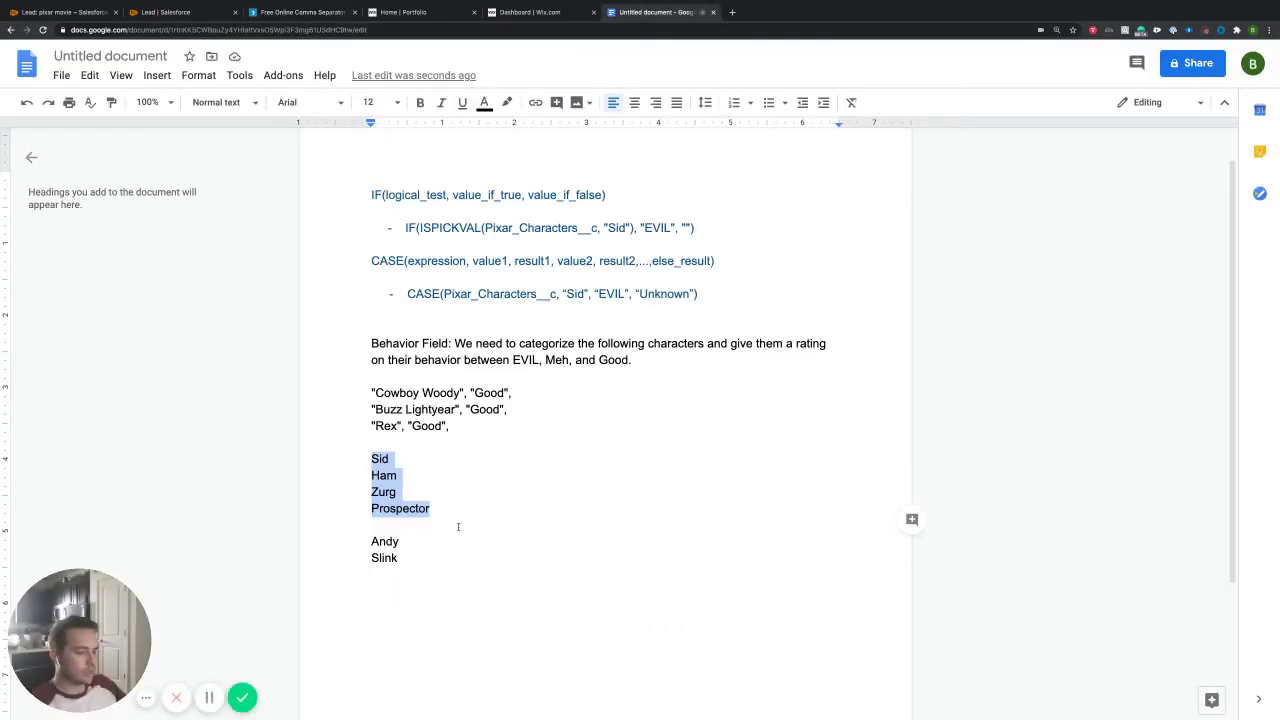
{"action": "key", "text": "super+v"}
{"action": "key", "text": "BackSpace"}
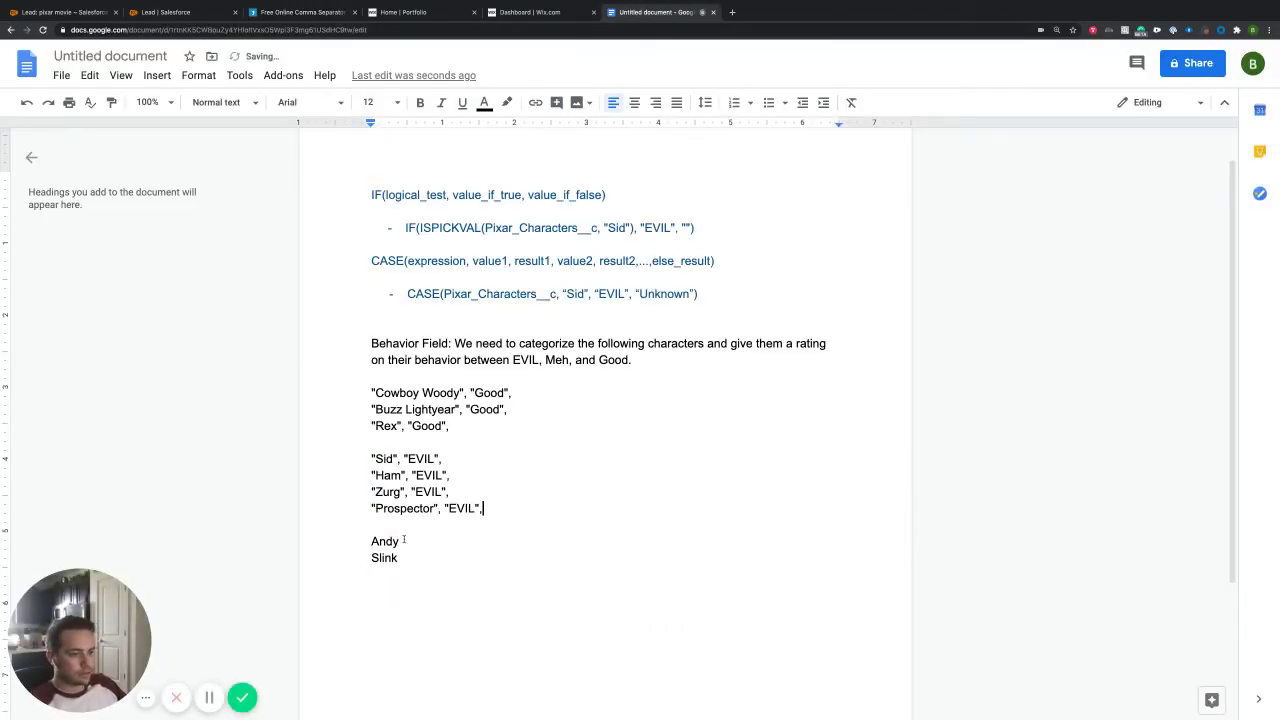
{"action": "left_click_drag", "start_coordinate": [402, 558], "coordinate": [368, 540]}
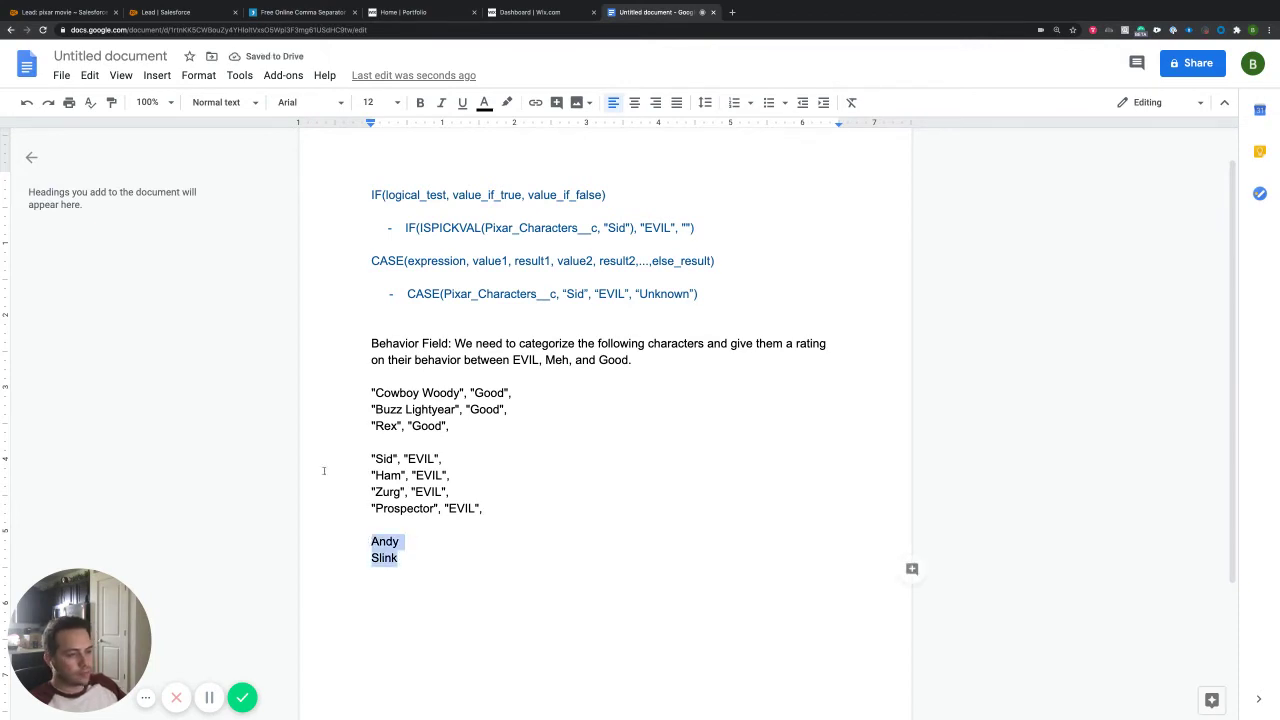
{"action": "left_click", "coordinate": [300, 12]}
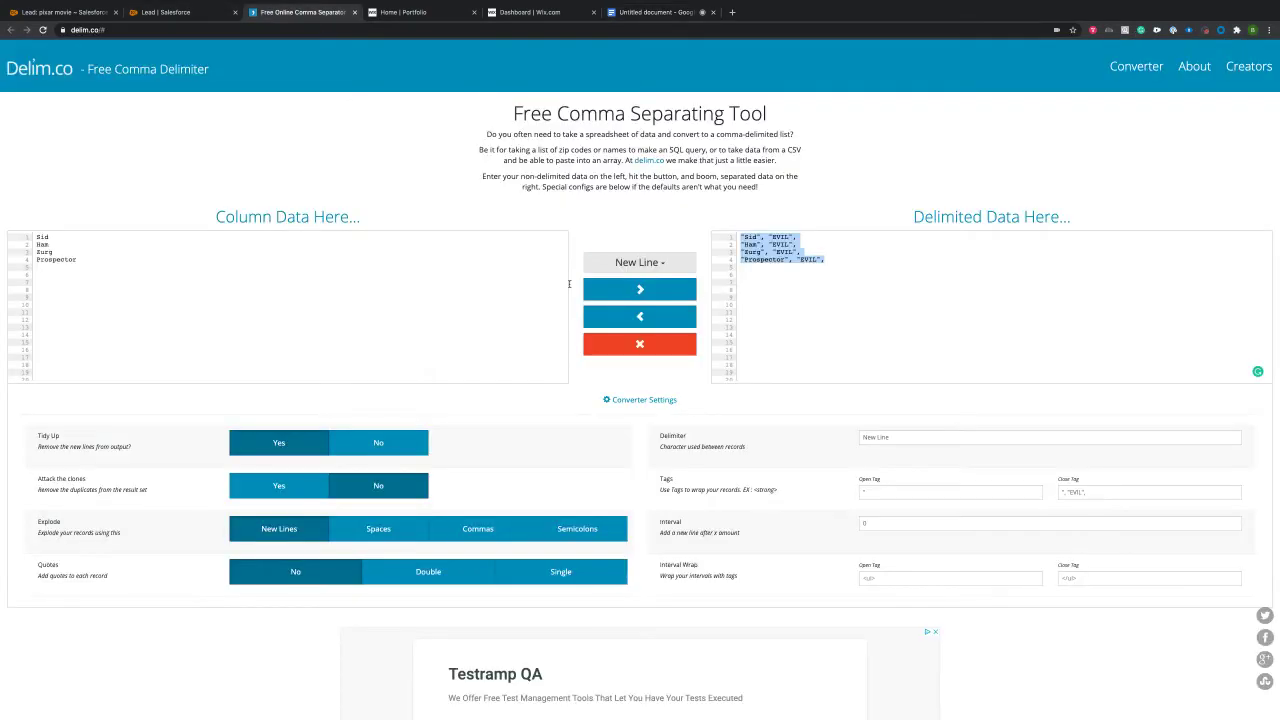
- Paste Andy and Slink, change the Close Tag to '", "MEH",', and convert and copy the output
{"action": "left_click", "coordinate": [640, 343]}
{"action": "type", "text": "Andy Blink"}
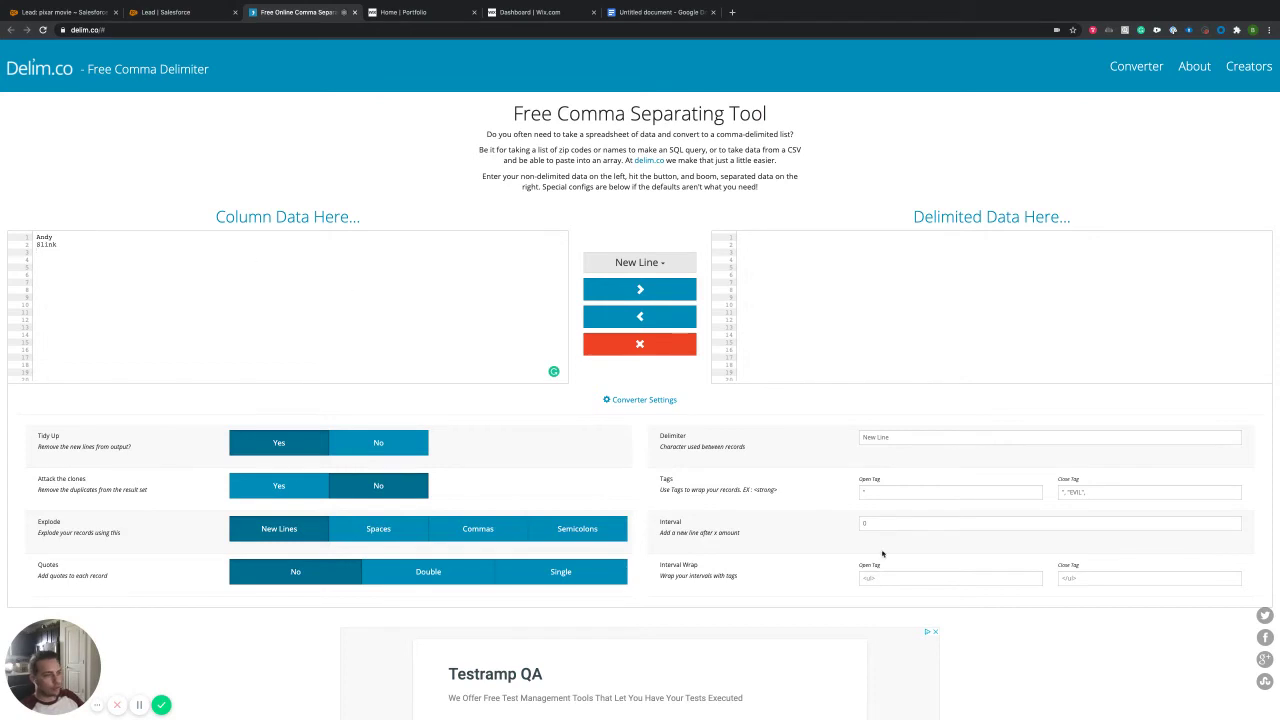
{"action": "left_click", "coordinate": [1073, 492]}
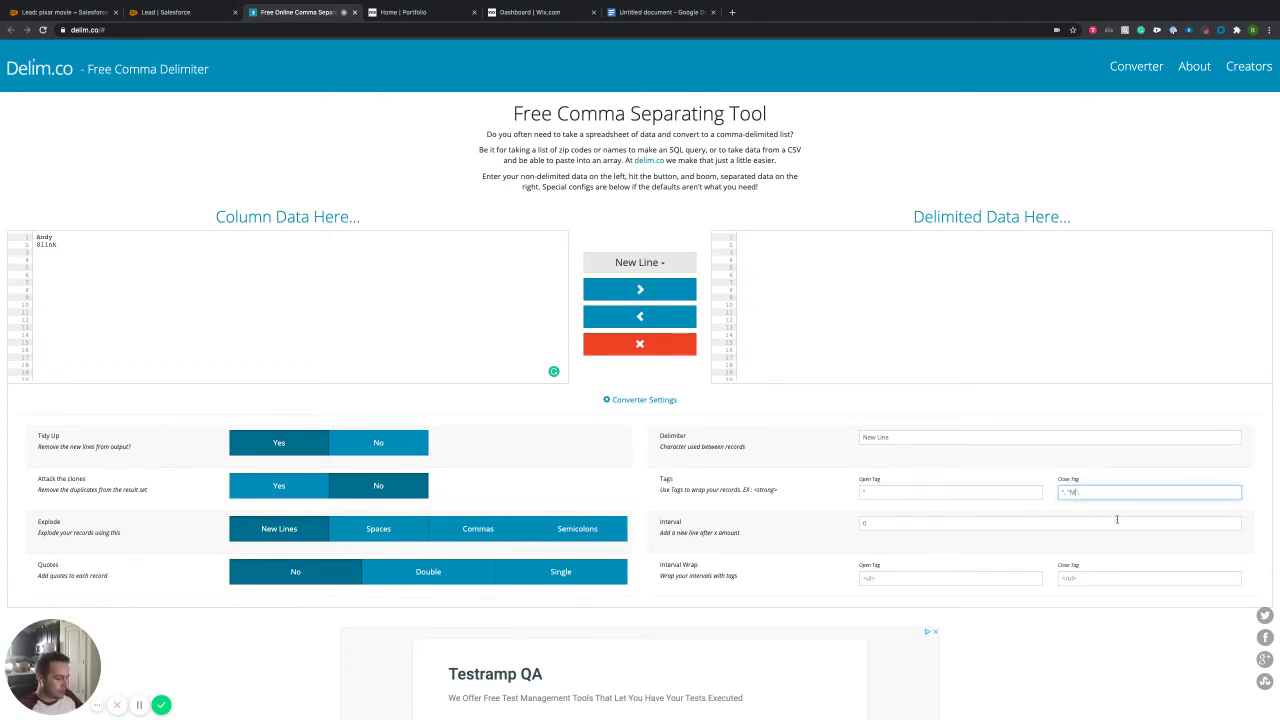
{"action": "type", "text": "EH\","}
{"action": "left_click", "coordinate": [640, 289]}
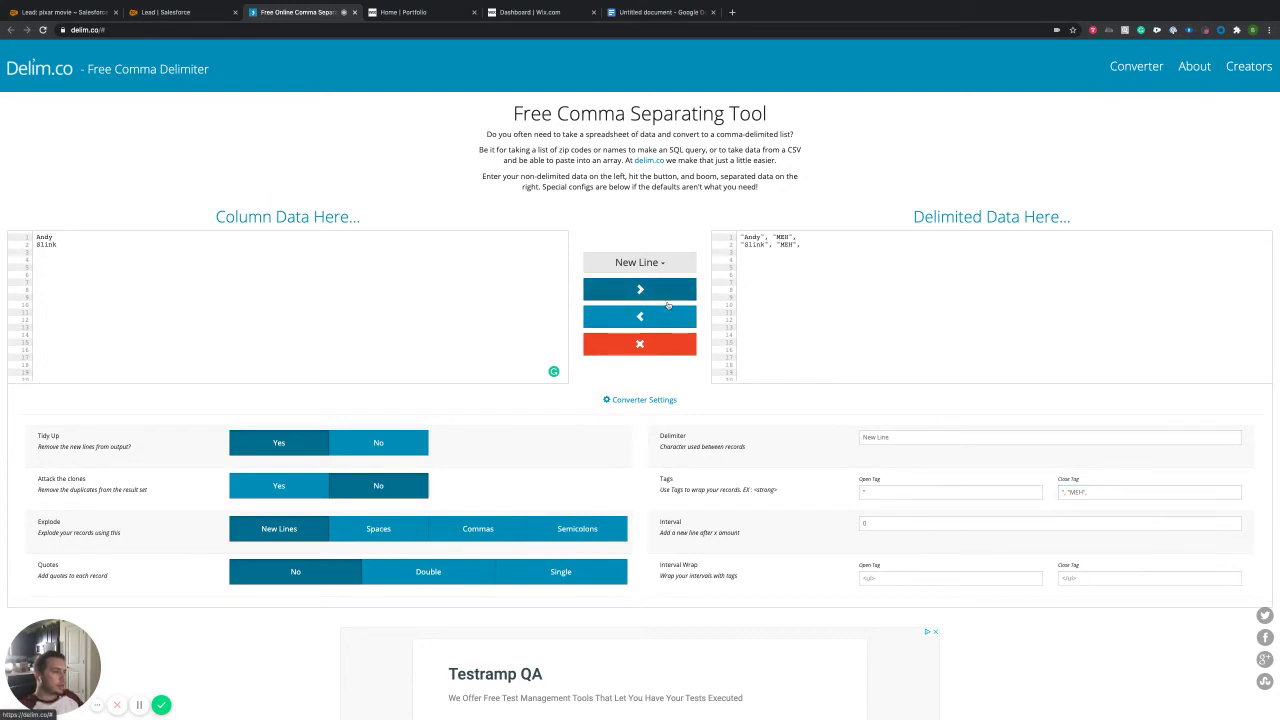
{"action": "left_click_drag", "start_coordinate": [810, 245], "coordinate": [733, 233]}
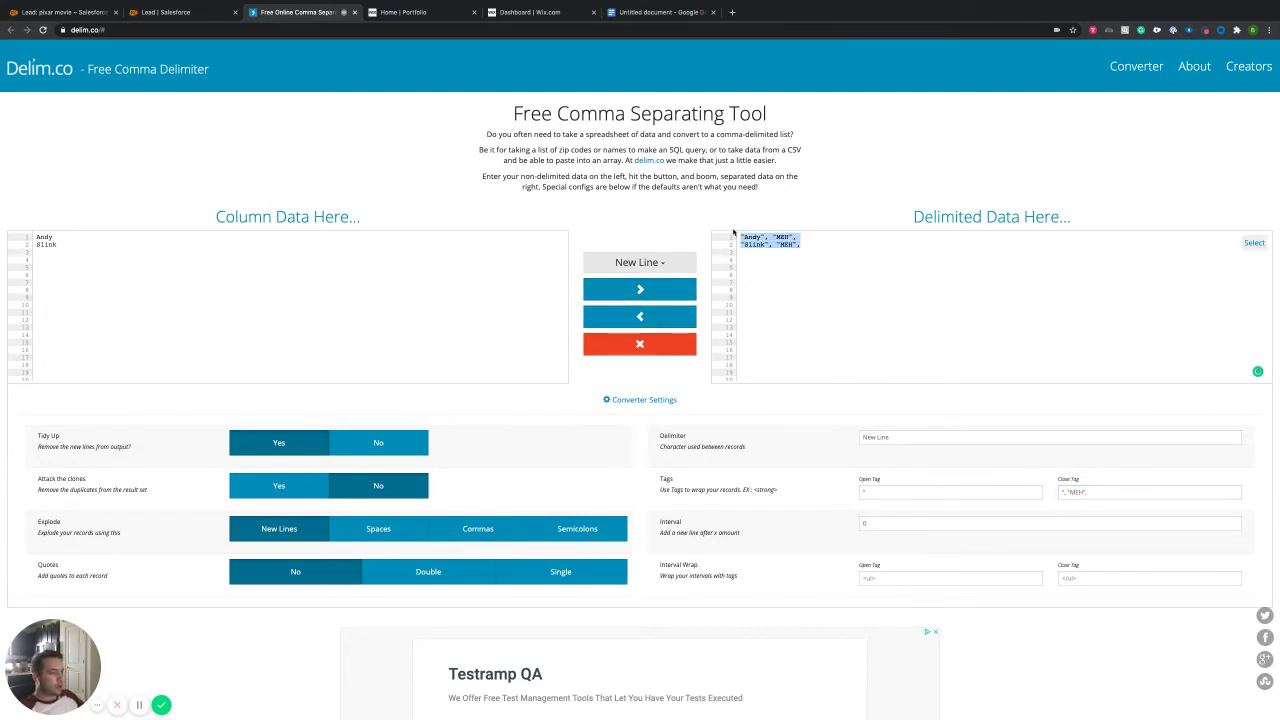
{"action": "left_click", "coordinate": [632, 13]}
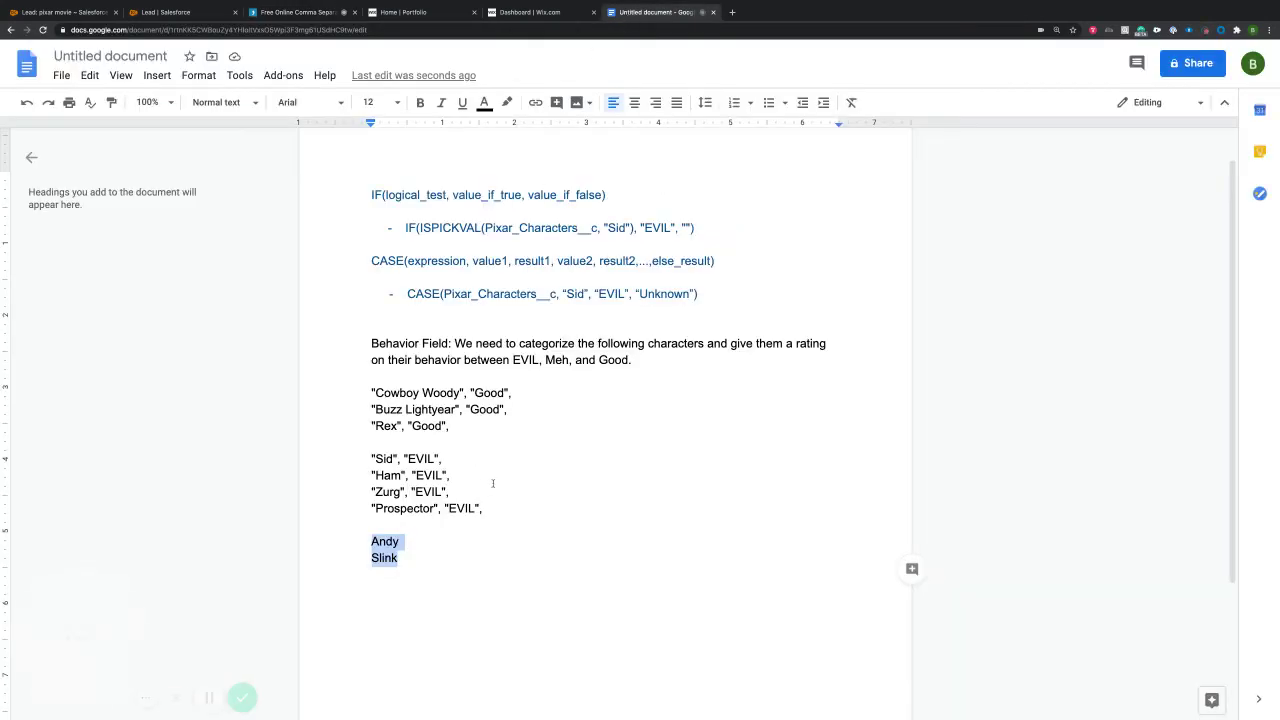
- Paste MEH ratings over Andy and Slink, check Lead fields, then select Pixar_Characters__c in the notes
{"action": "type", "text": "\"Andy\", \"MEH\", \"Slink\", \"MEH\","}
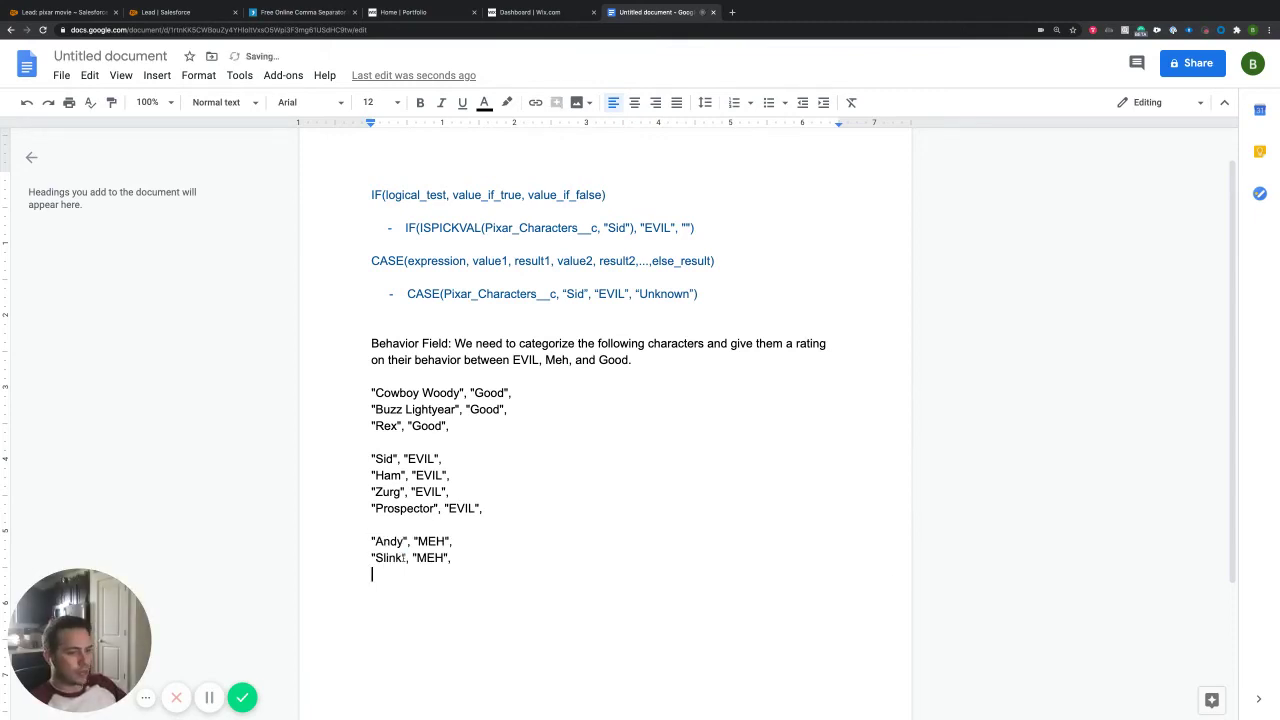
{"action": "key", "text": "BackSpace"}
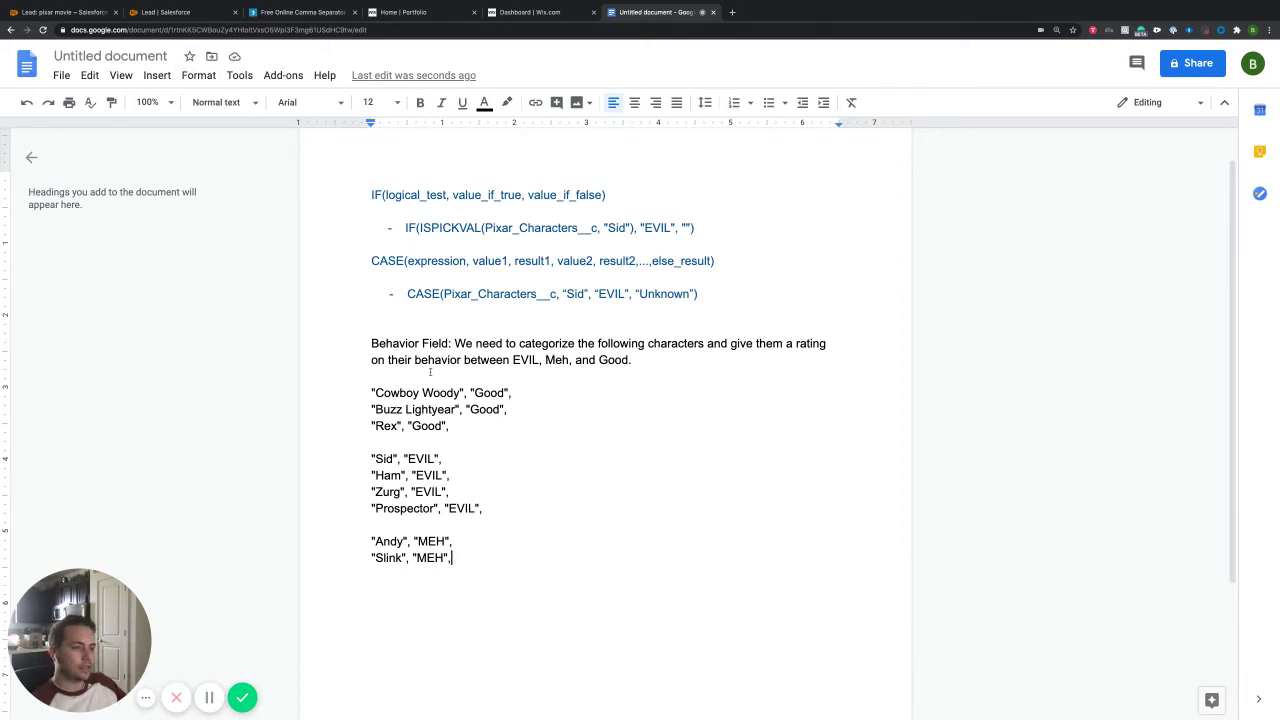
{"action": "left_click", "coordinate": [163, 7]}
{"action": "left_click", "coordinate": [70, 232]}
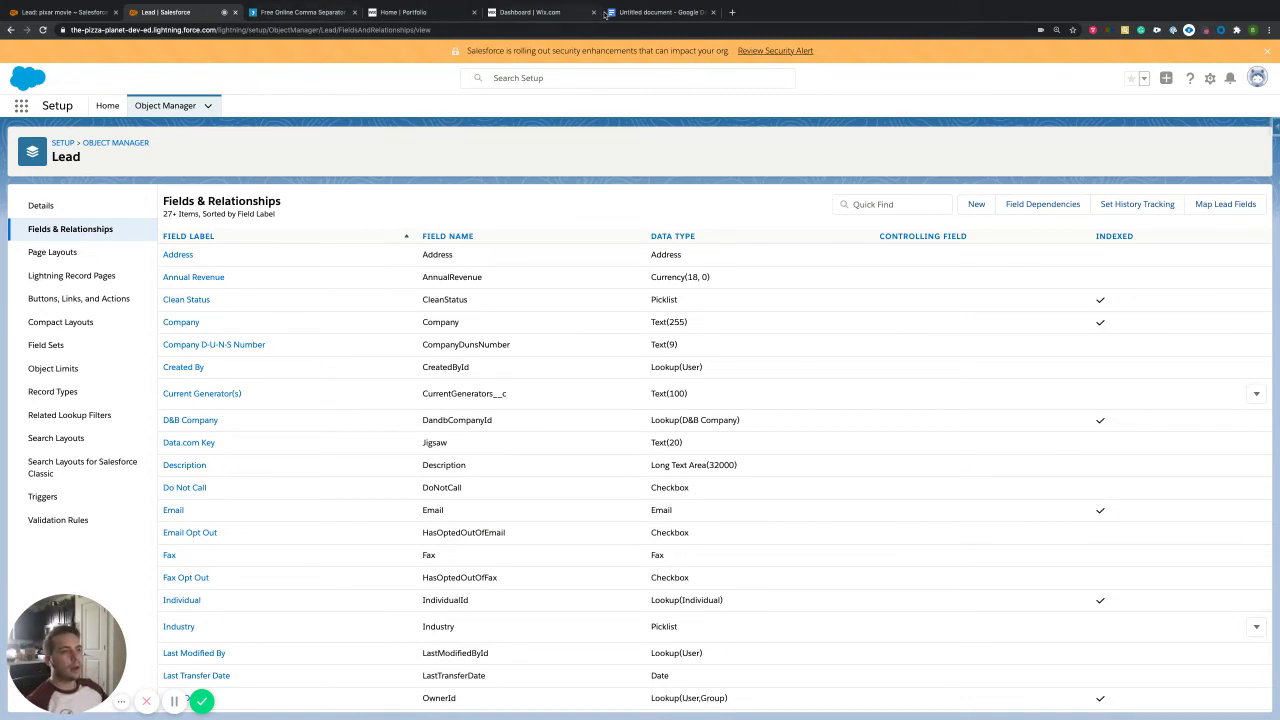
{"action": "left_click", "coordinate": [658, 12]}
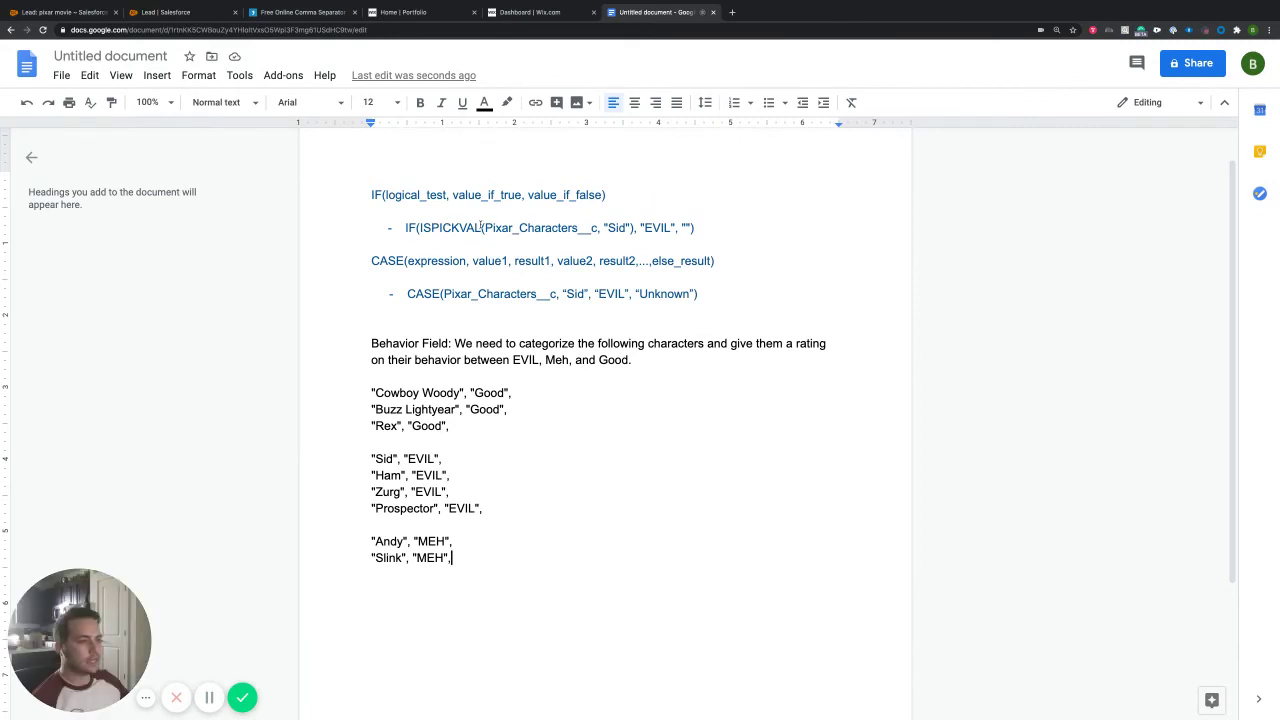
{"action": "left_click_drag", "start_coordinate": [482, 228], "coordinate": [597, 228]}
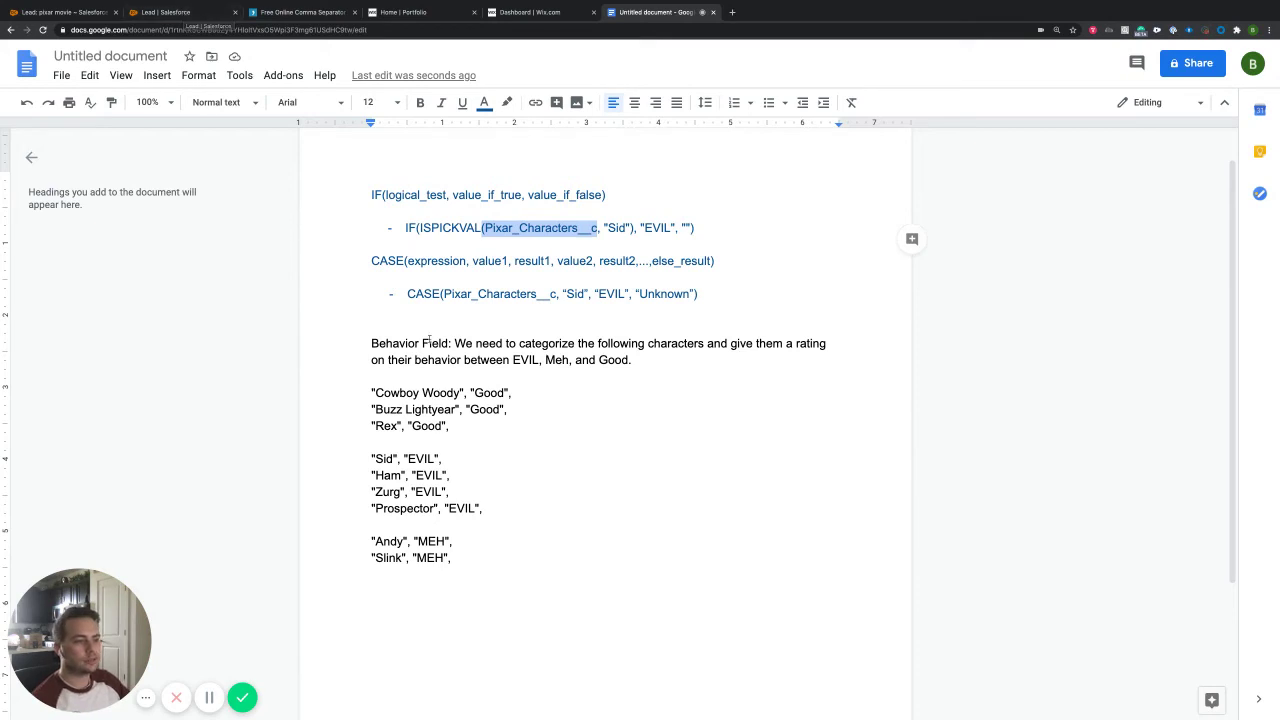
- Create a new Lead Formula field labelled 'Behavior Ratings' with a Text return type
{"action": "left_click", "coordinate": [171, 13]}
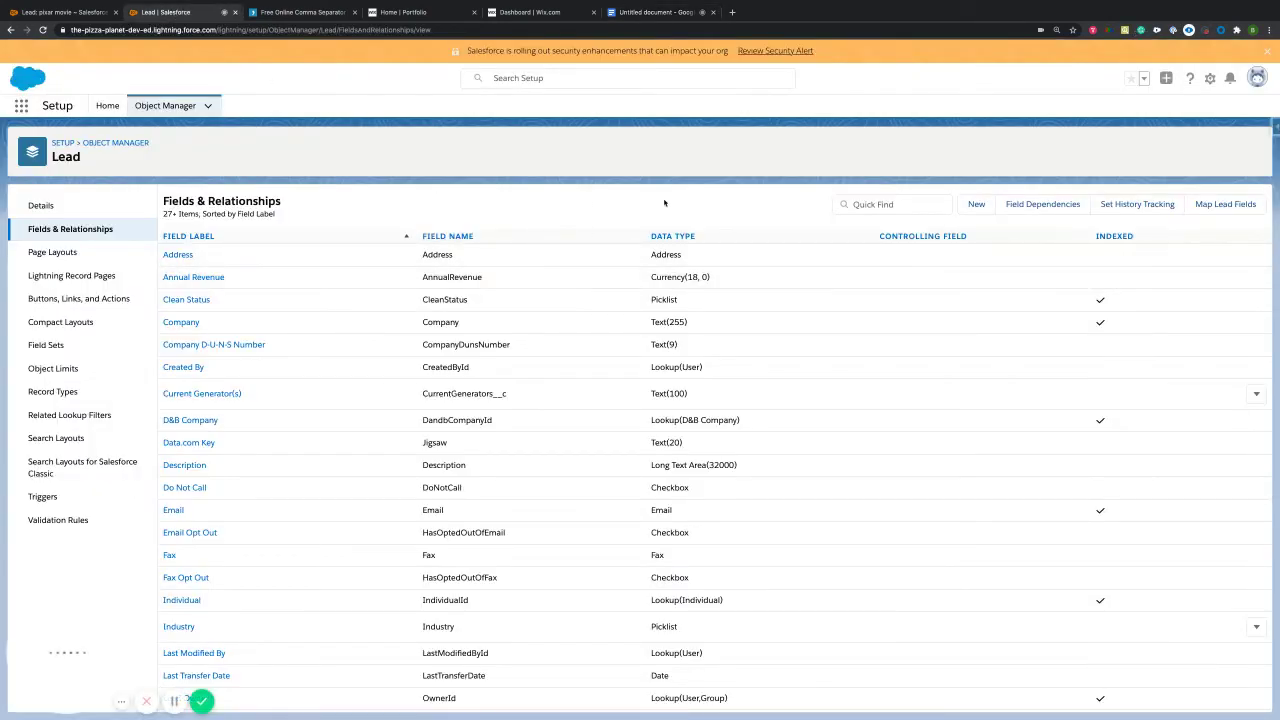
{"action": "left_click", "coordinate": [975, 205]}
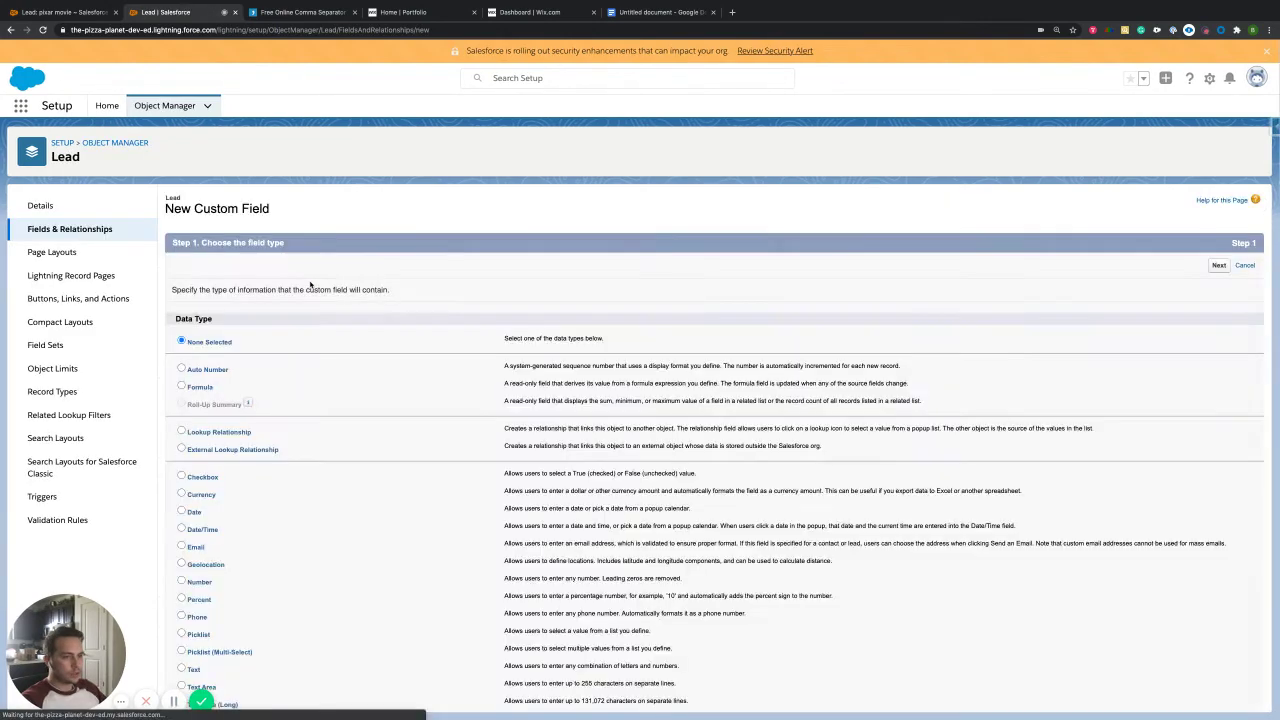
{"action": "left_click", "coordinate": [182, 386]}
{"action": "left_click", "coordinate": [1219, 265]}
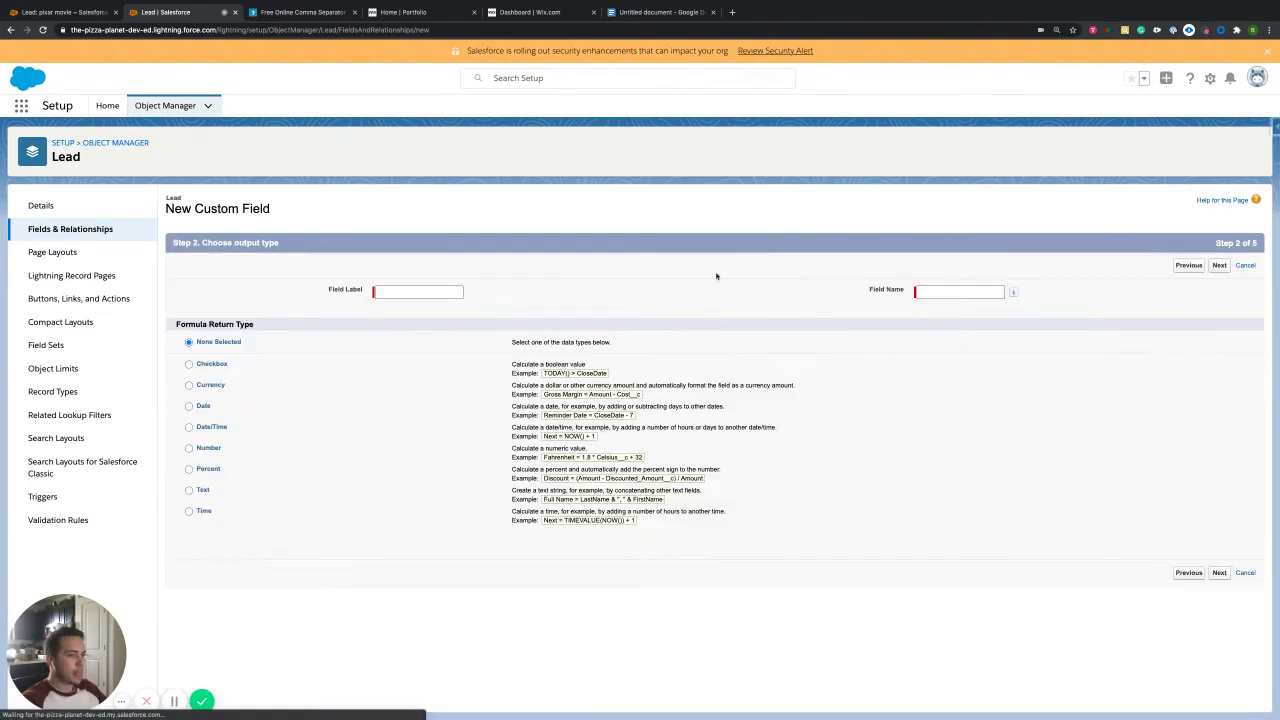
{"action": "left_click", "coordinate": [400, 292]}
{"action": "type", "text": "Beha"}
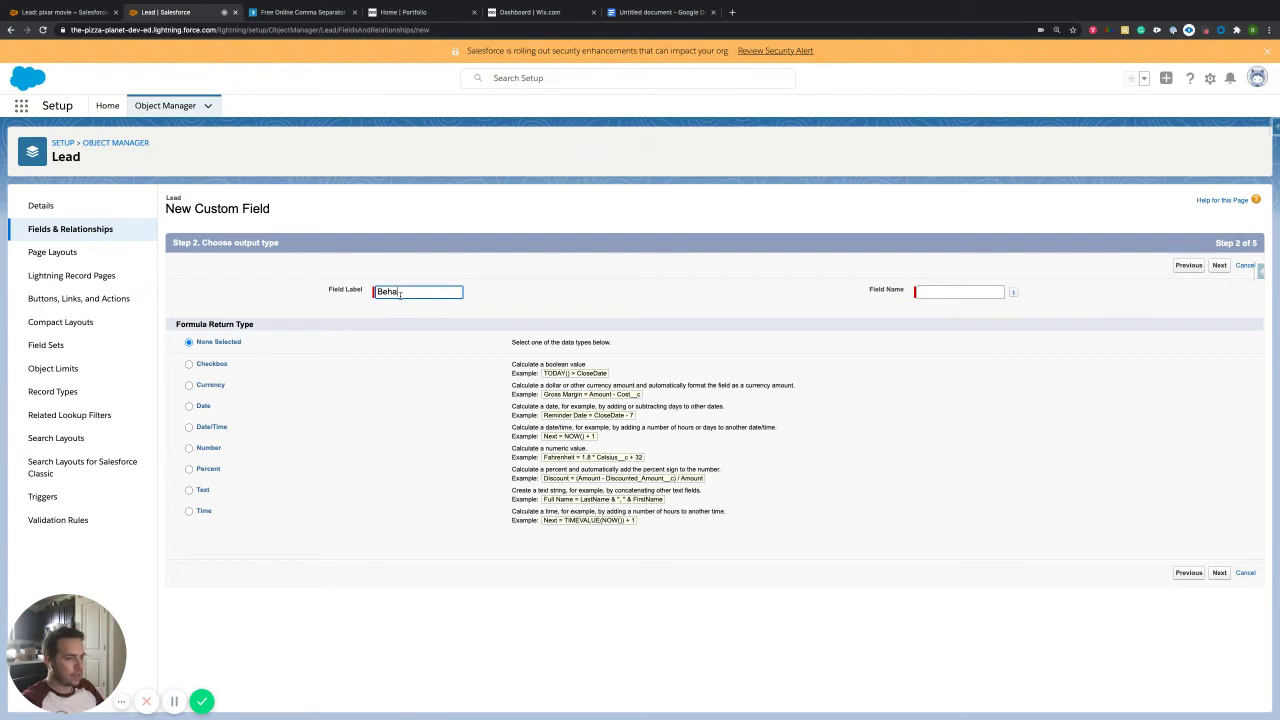
{"action": "type", "text": "vior Ratings"}
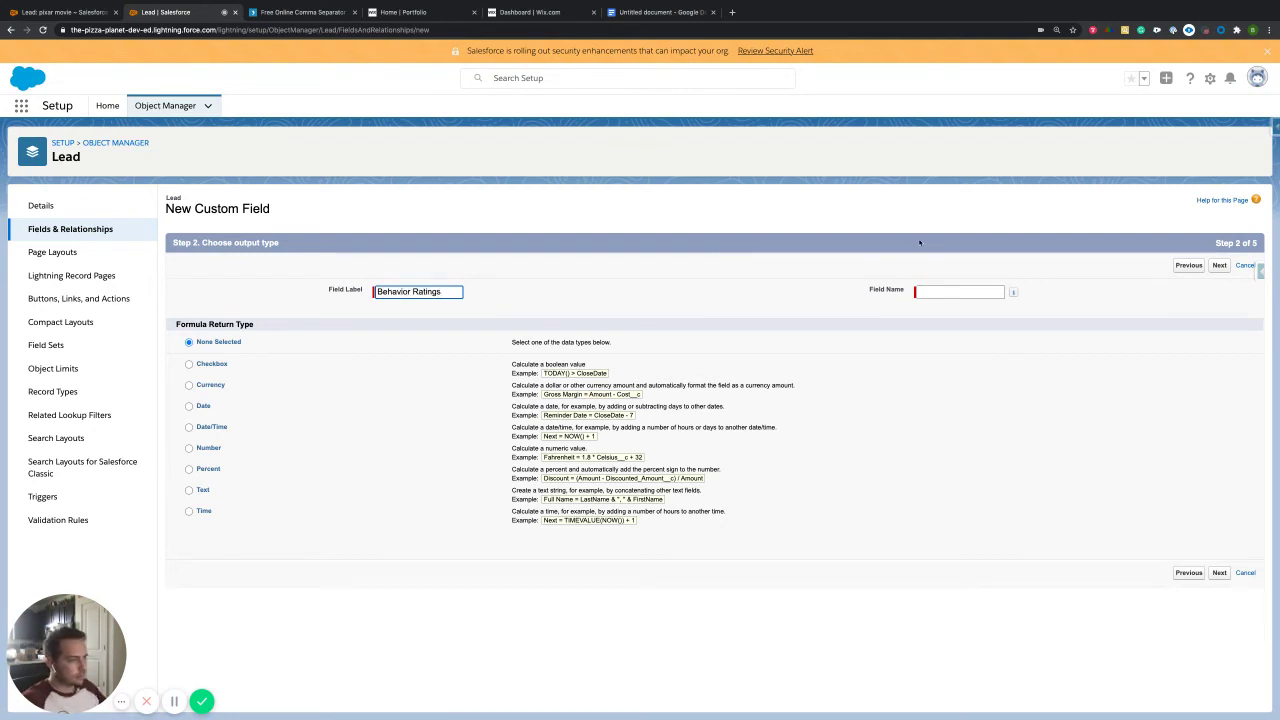
{"action": "key", "text": "Tab"}
{"action": "left_click", "coordinate": [735, 309]}
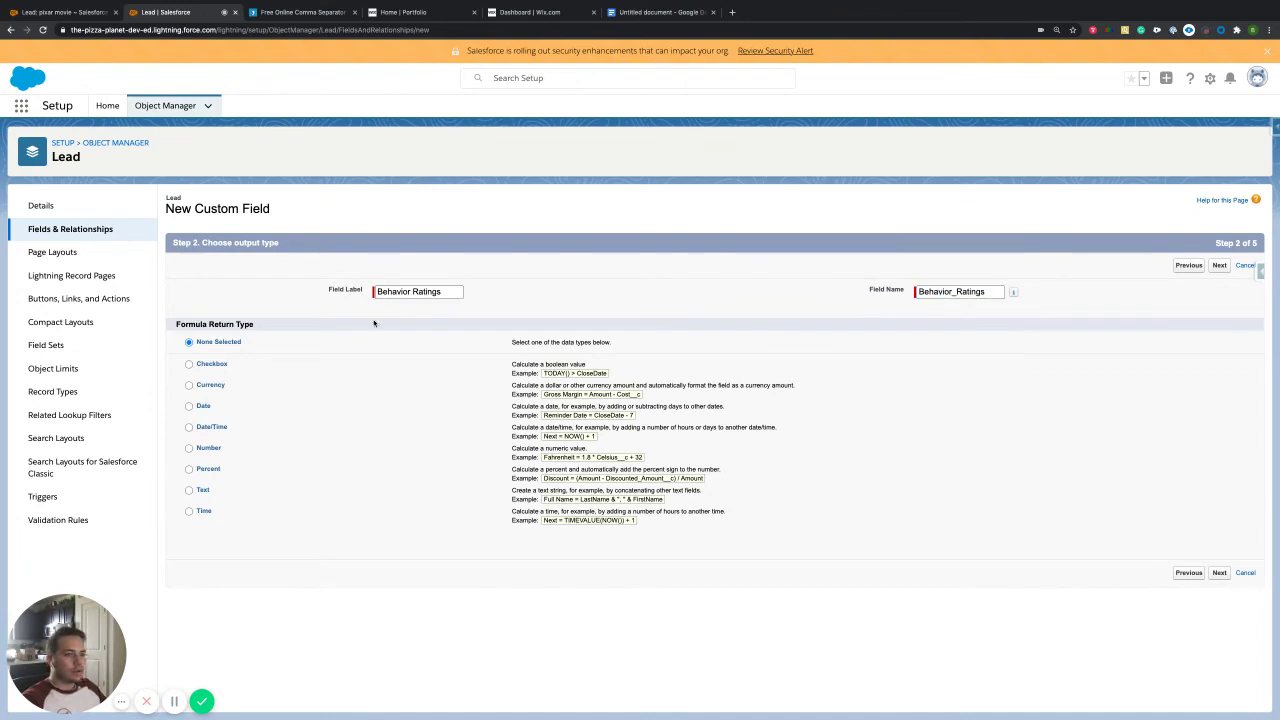
{"action": "left_click", "coordinate": [189, 490]}
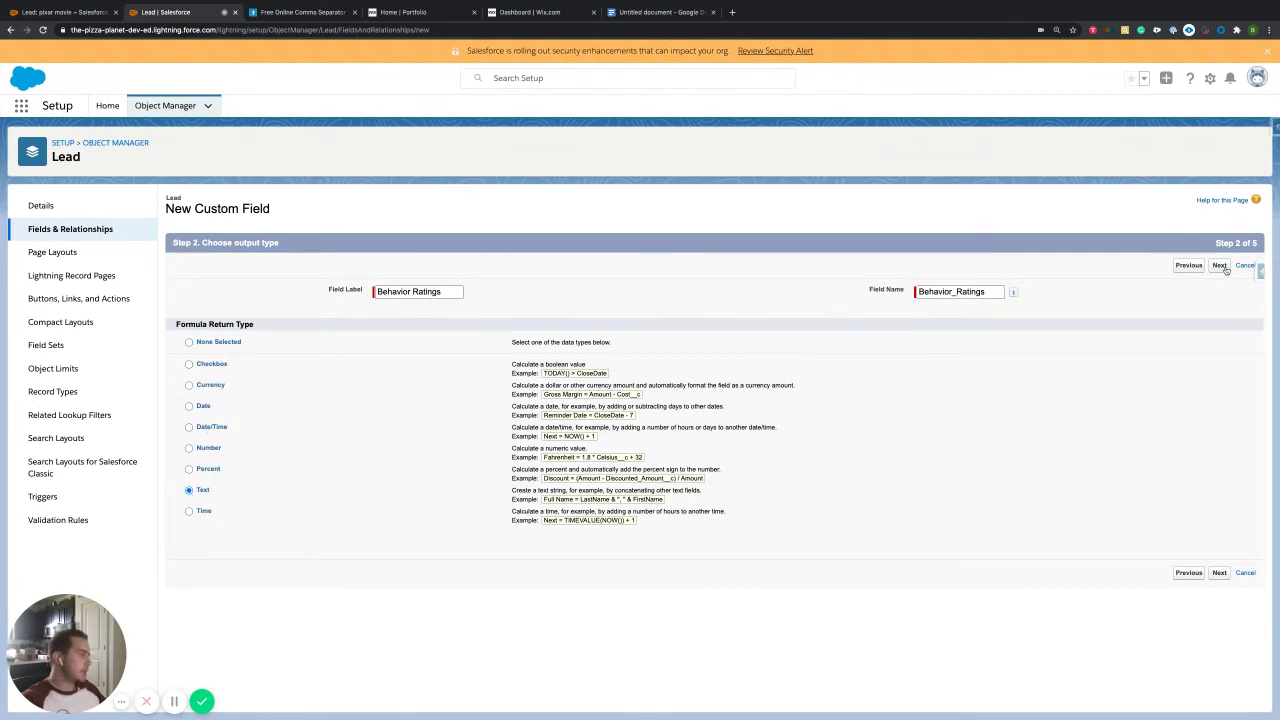
- Advance to the formula editor, type ISPICKVAL, then wipe the formula text back to empty
{"action": "left_click", "coordinate": [1219, 265]}
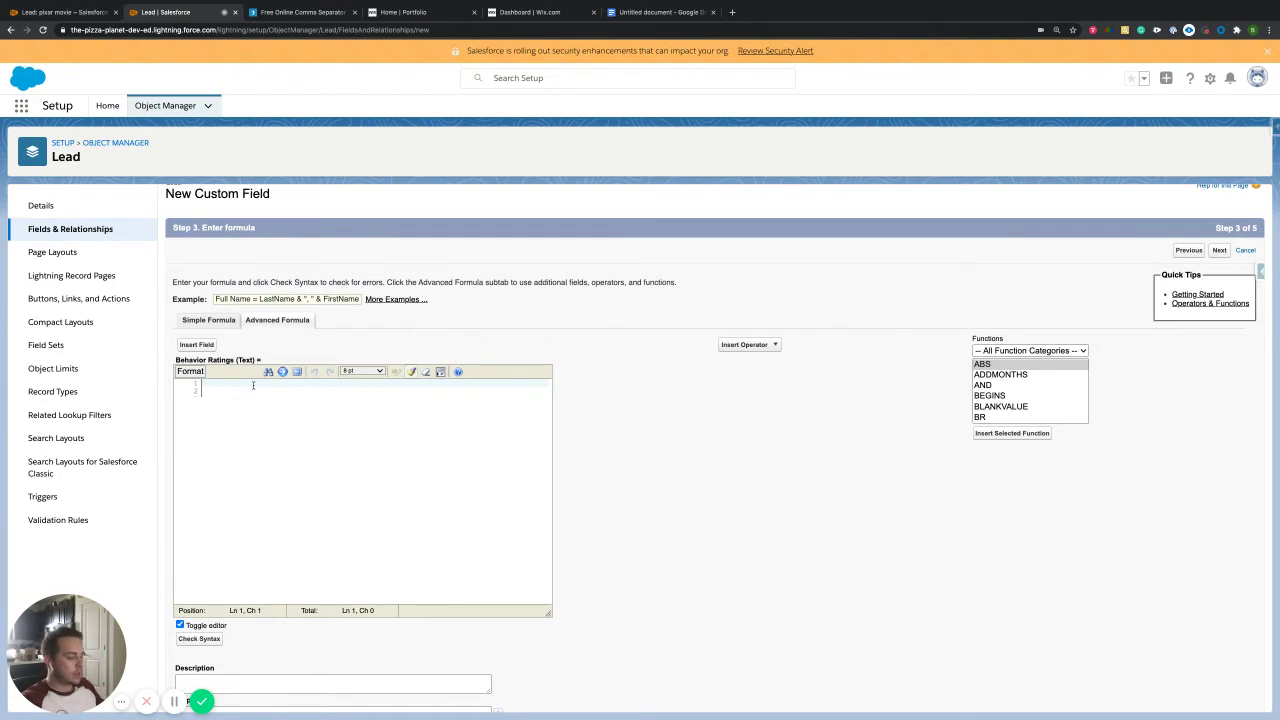
{"action": "type", "text": "ISPI"}
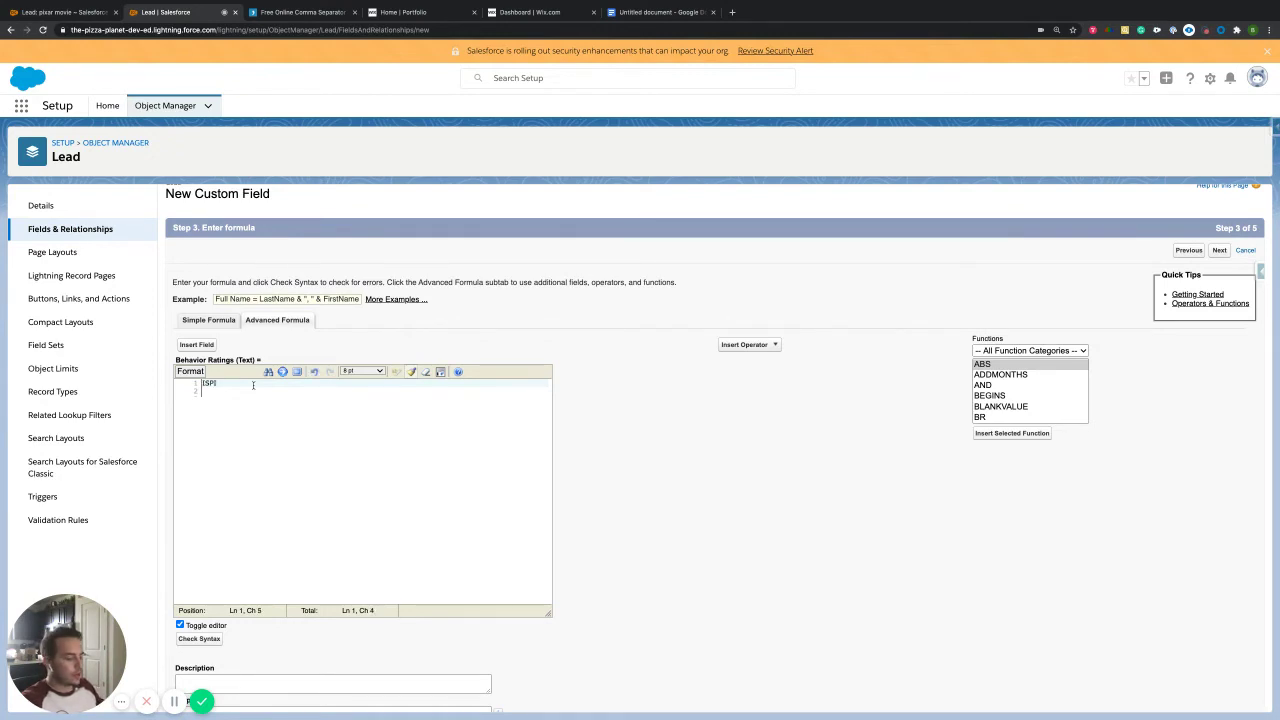
{"action": "type", "text": "CKVAL"}
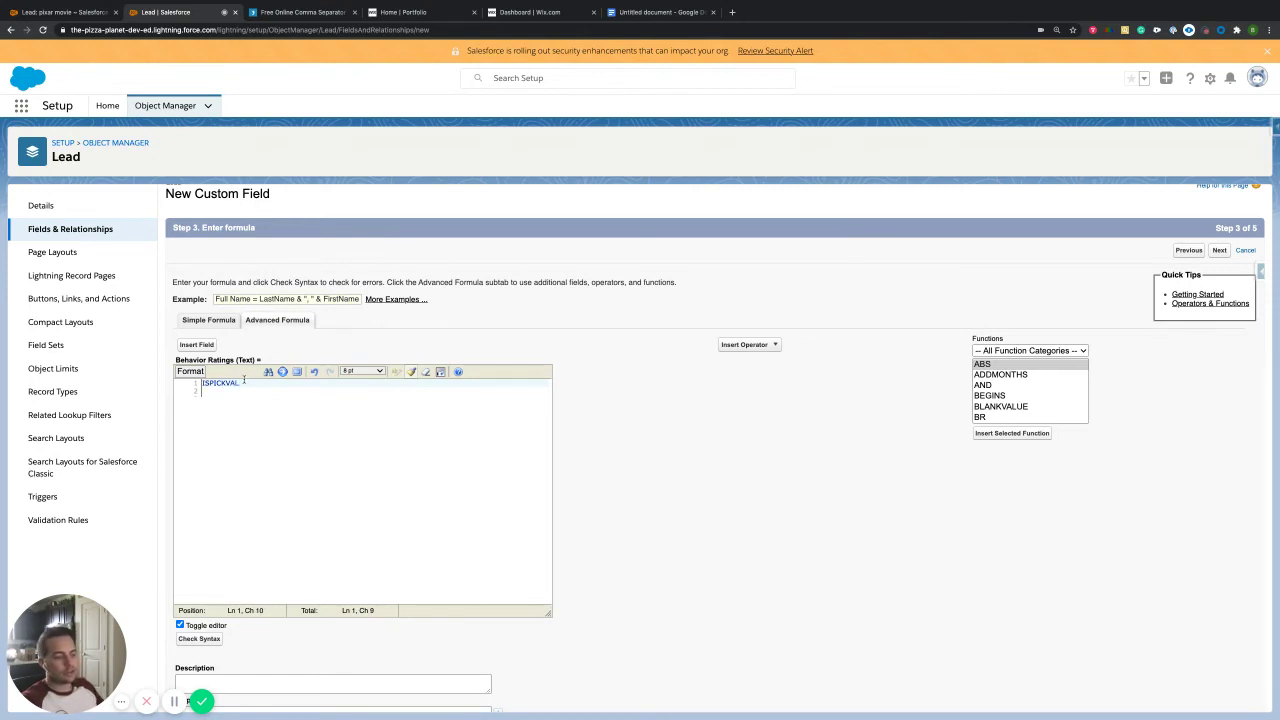
{"action": "key", "text": "BackSpace"}
{"action": "key", "text": "BackSpace"}
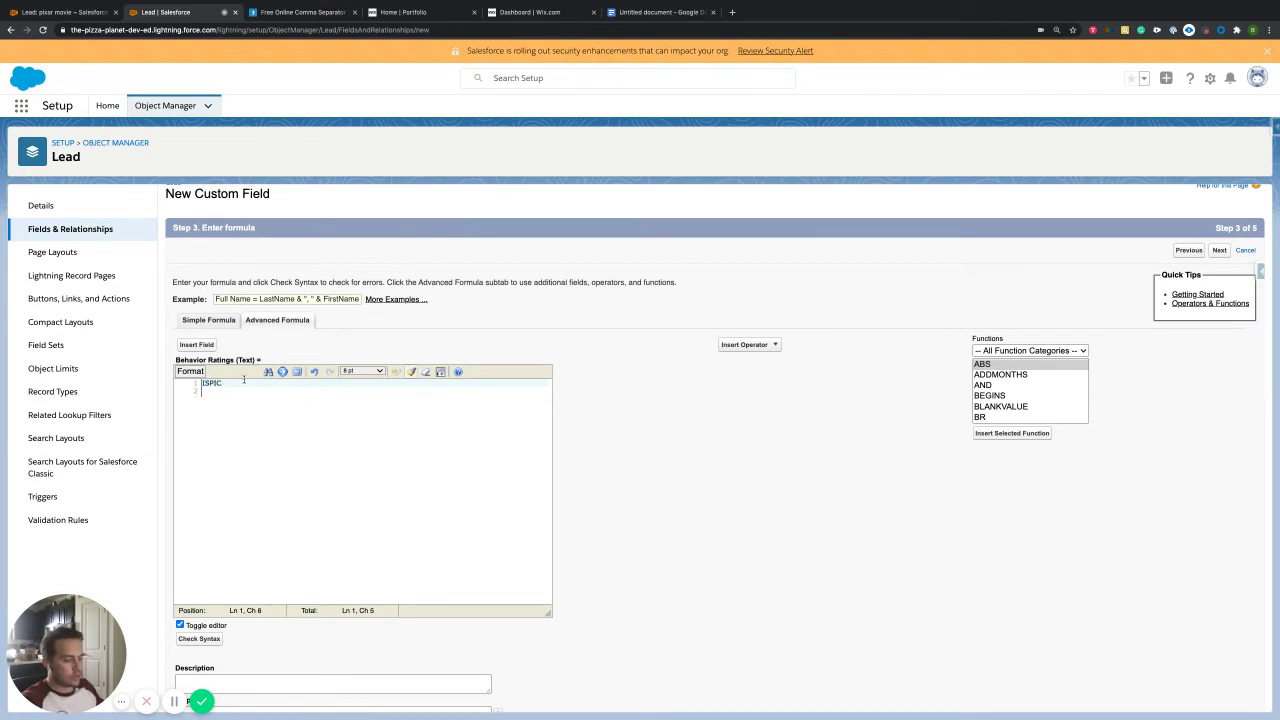
{"action": "type", "text": "K"}
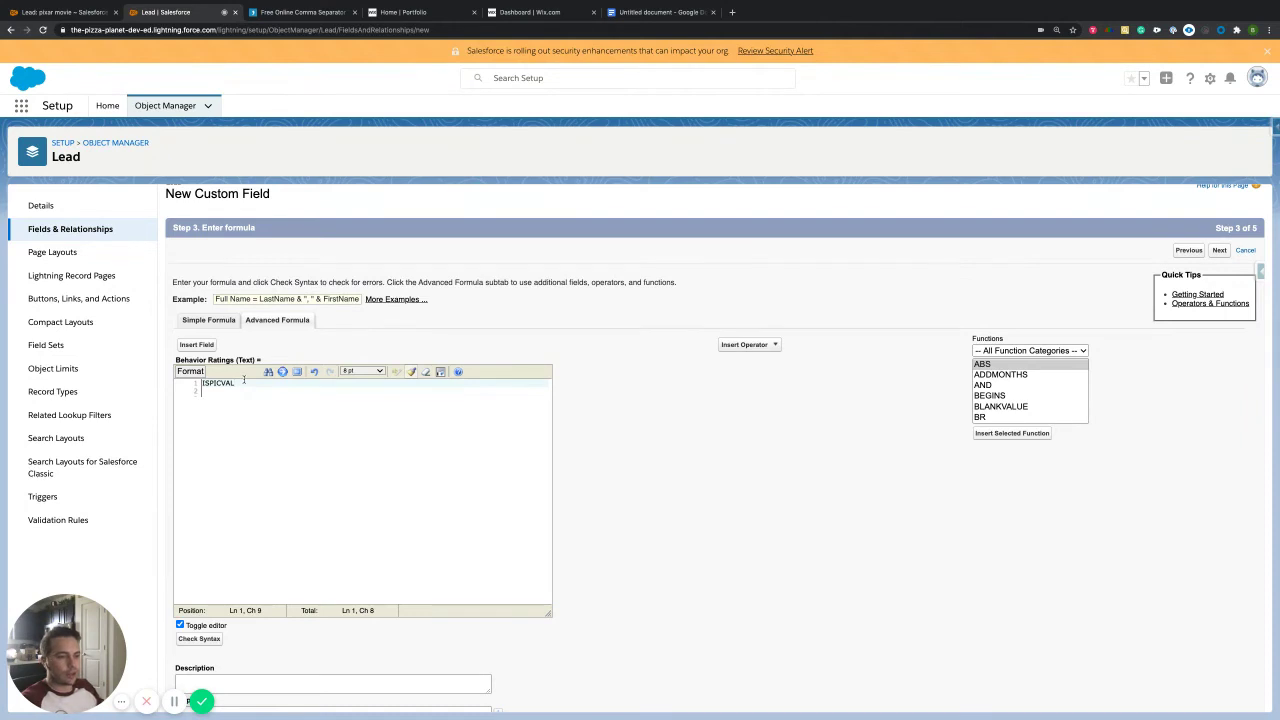
{"action": "key", "text": "super+a"}
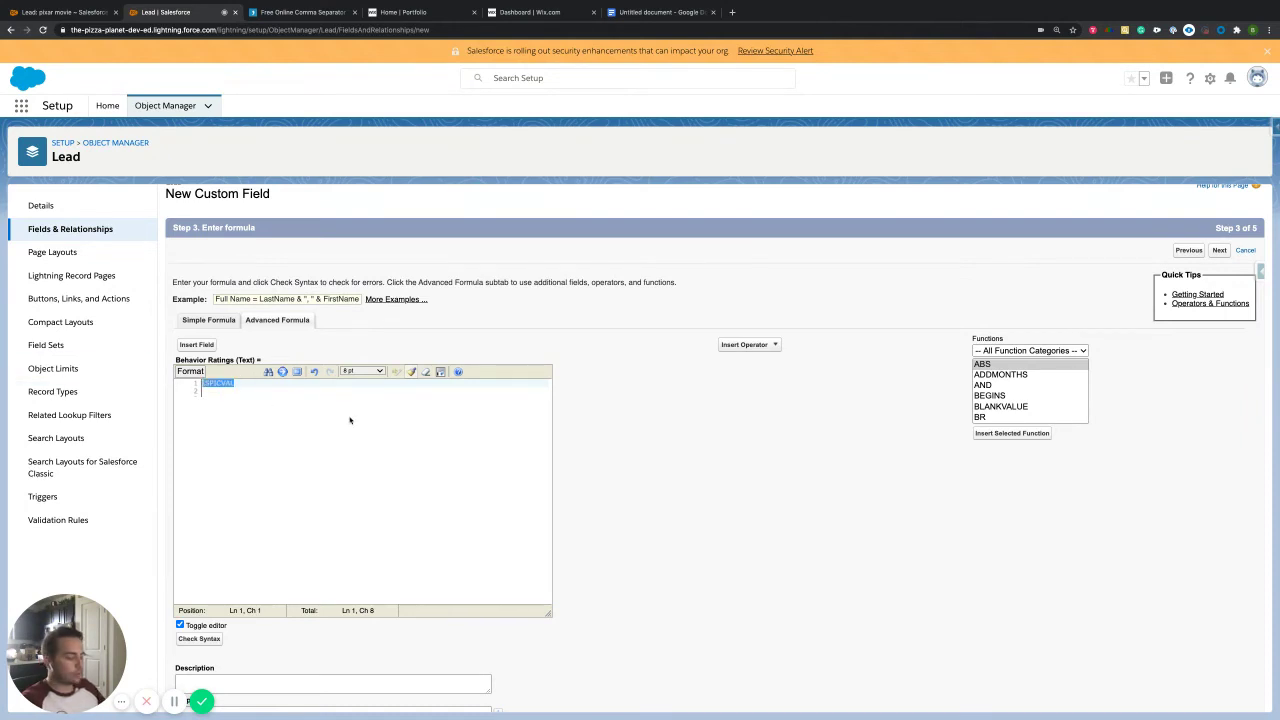
{"action": "key", "text": "BackSpace"}
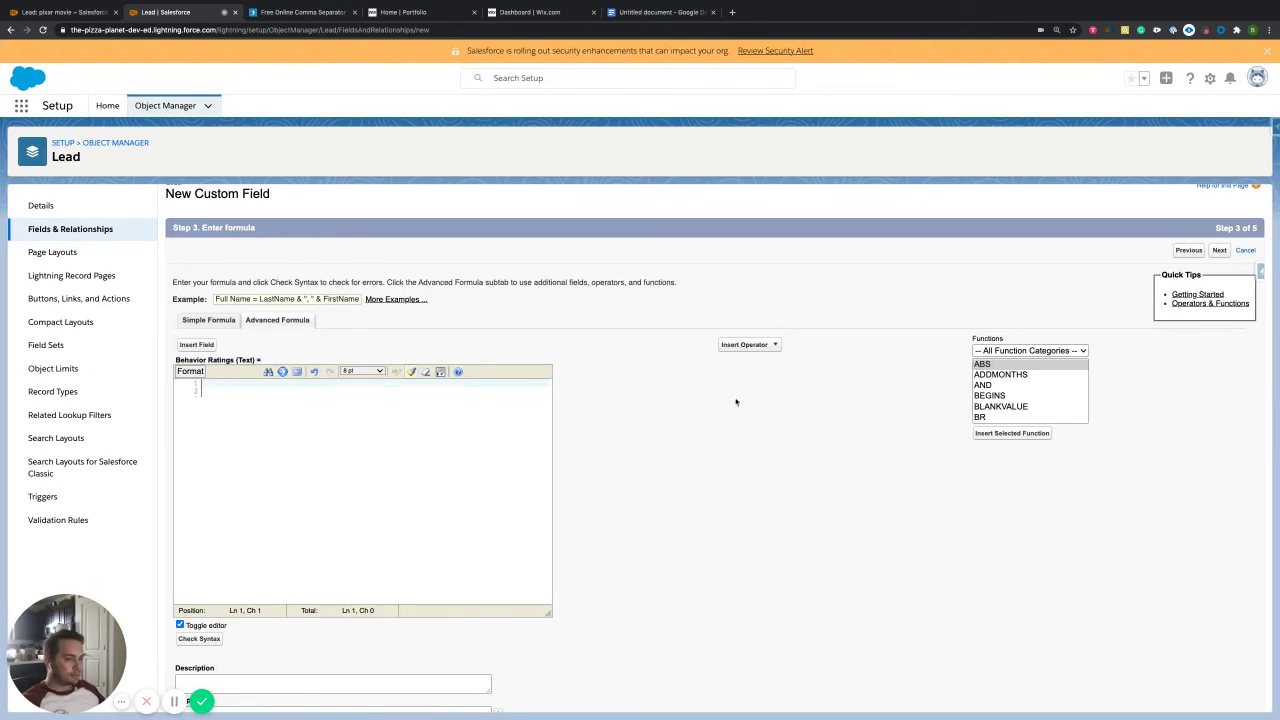
- Insert the CASE function template on line 1, add blank lines, and type CASE on line 3
{"action": "left_click", "coordinate": [1008, 396]}
{"action": "key", "text": "Down"}
{"action": "key", "text": "Down"}
{"action": "key", "text": "Down"}
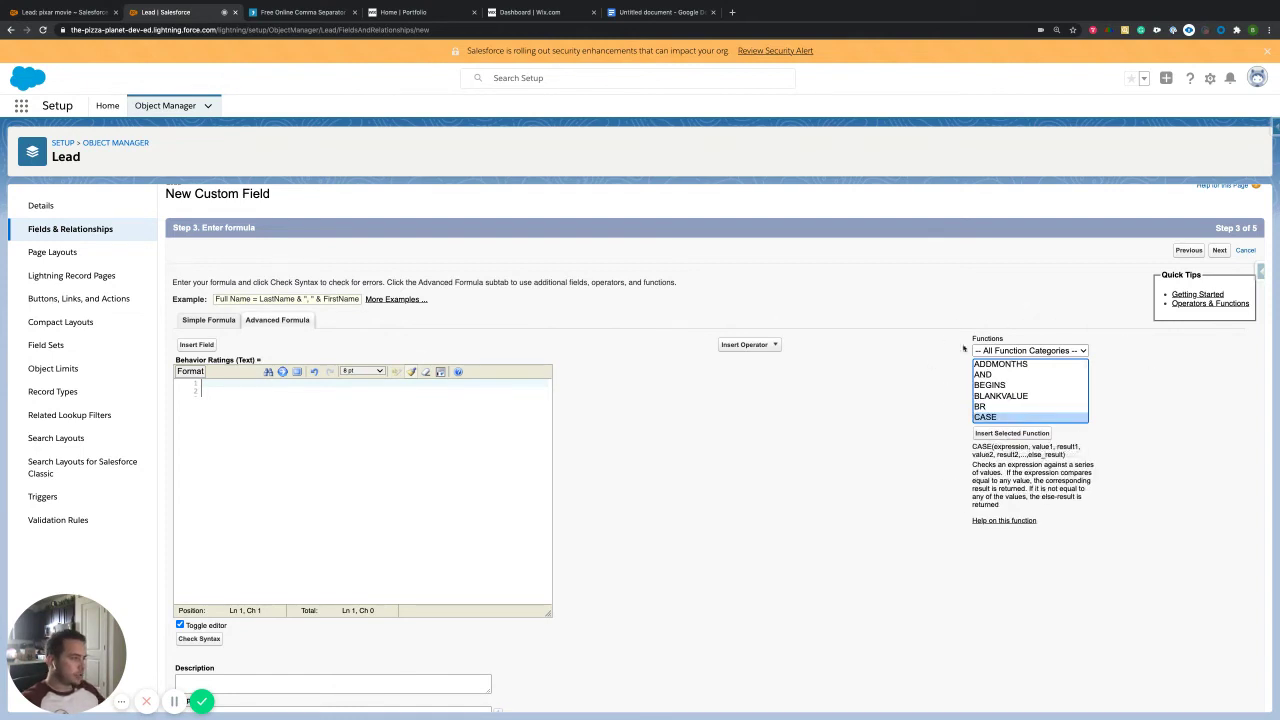
{"action": "left_click", "coordinate": [995, 436]}
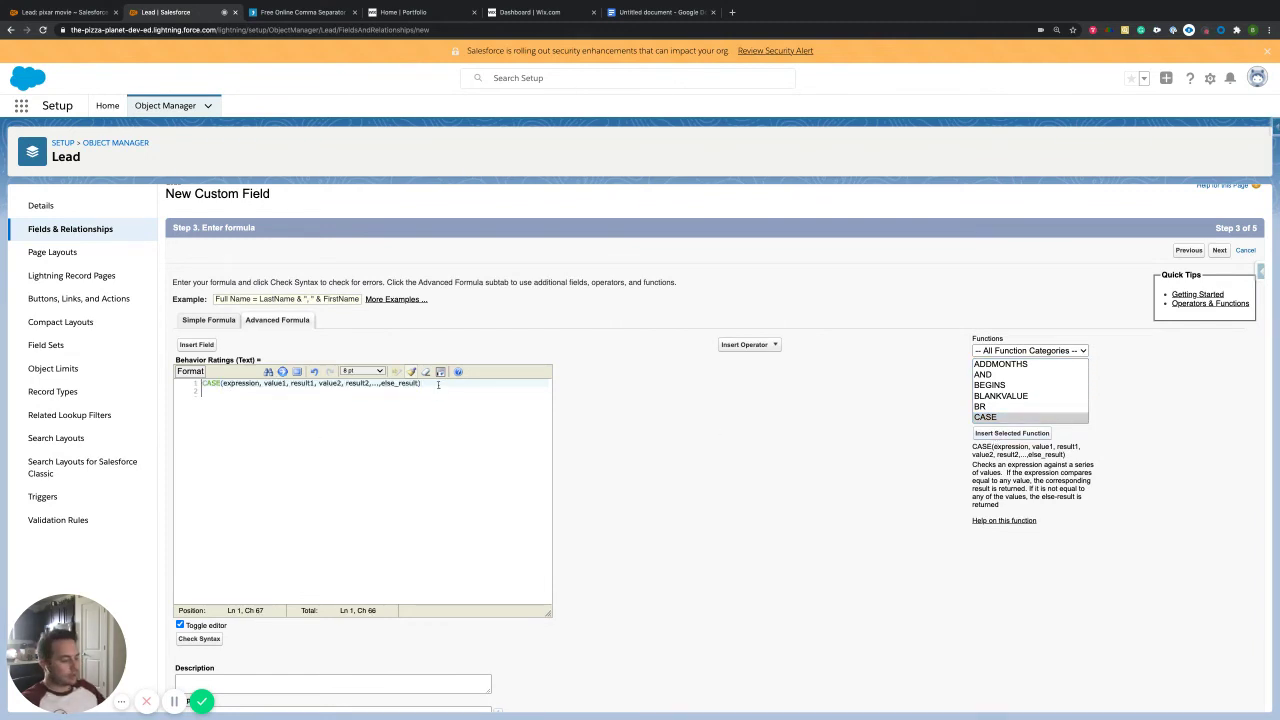
{"action": "key", "text": "Return"}
{"action": "key", "text": "Return"}
{"action": "key", "text": "Return"}
{"action": "key", "text": "Return"}
{"action": "key", "text": "Return"}
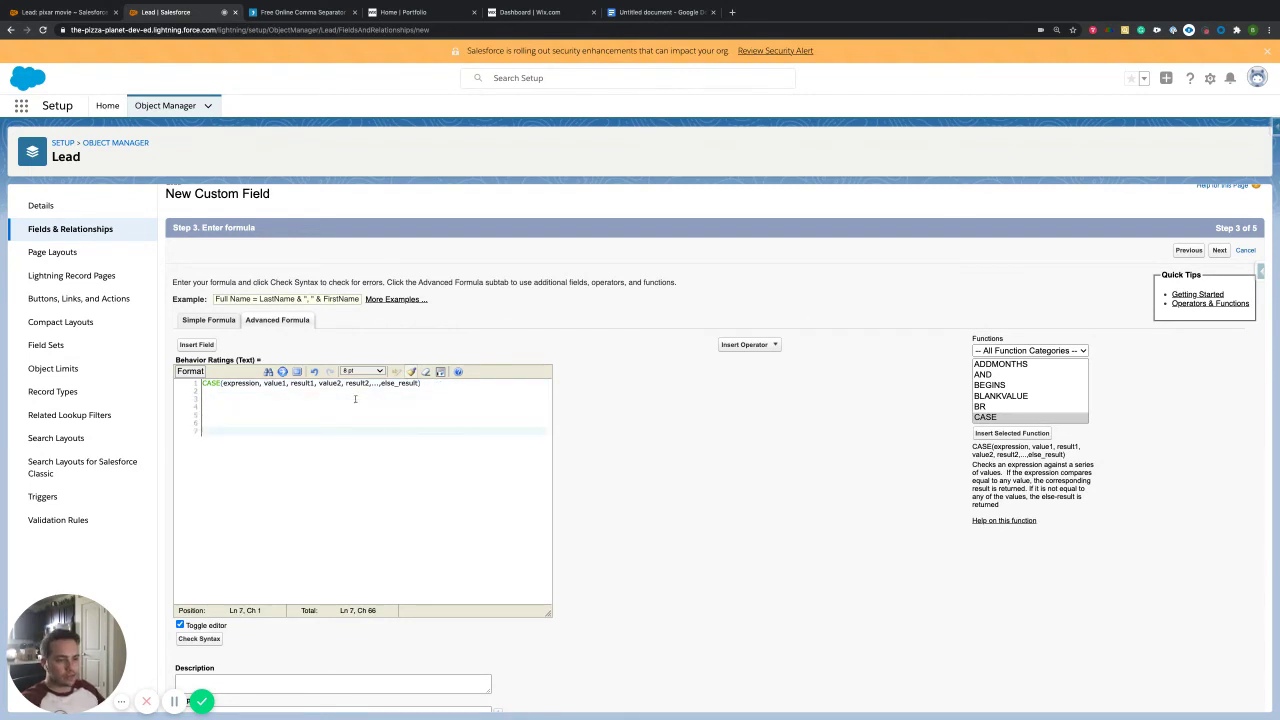
{"action": "left_click", "coordinate": [215, 398]}
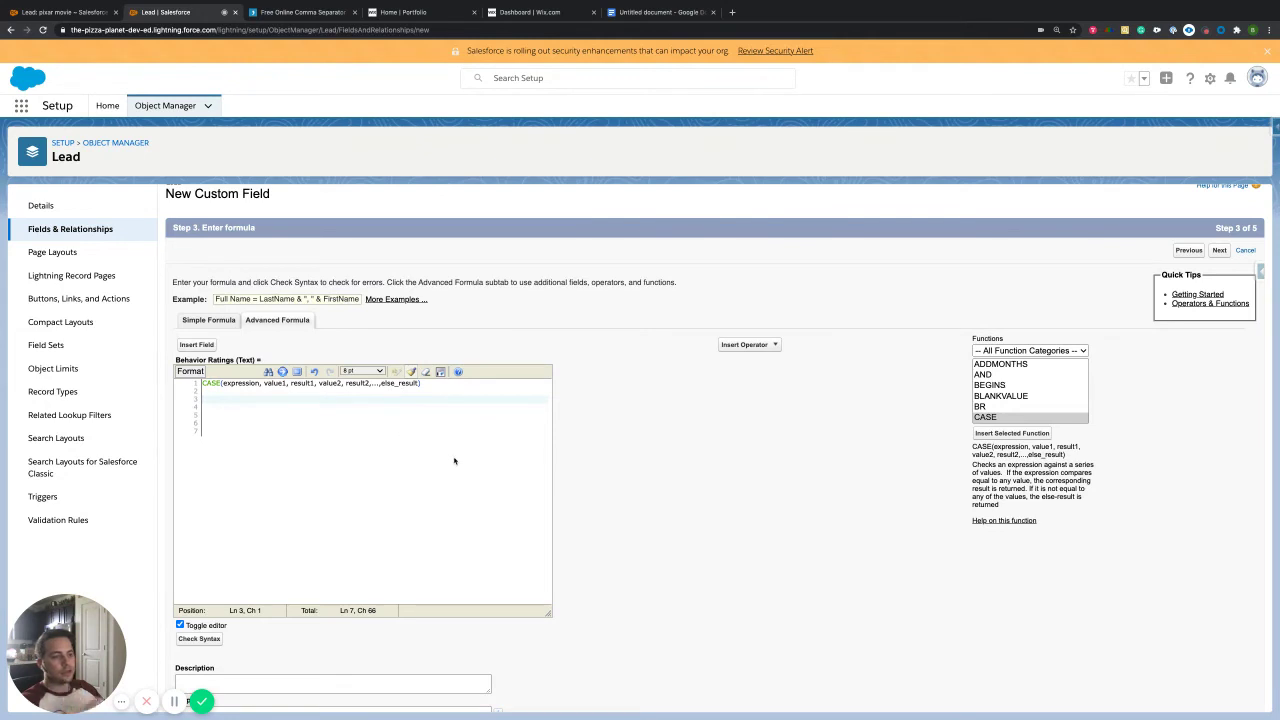
{"action": "type", "text": "CASE("}
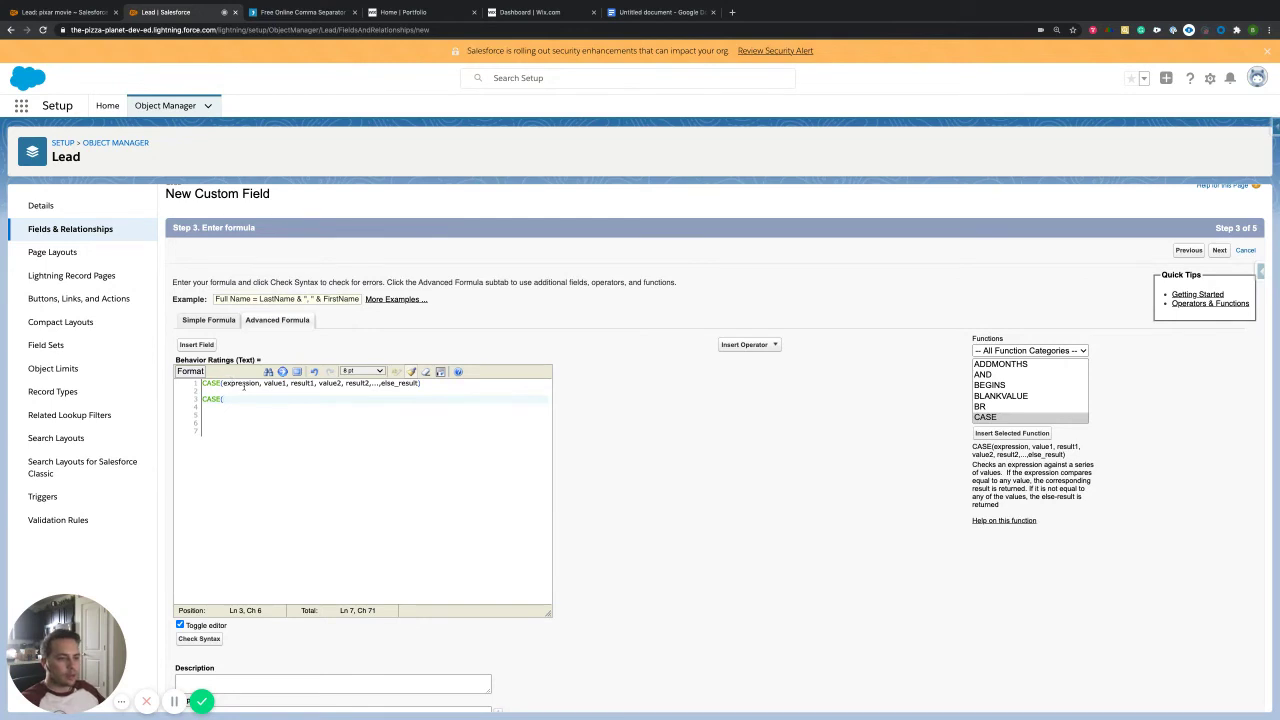
- Insert the Pixar_Characters__c field after CASE( and select the Cowboy Woody–Slink ratings in the notes
{"action": "left_click", "coordinate": [200, 346]}
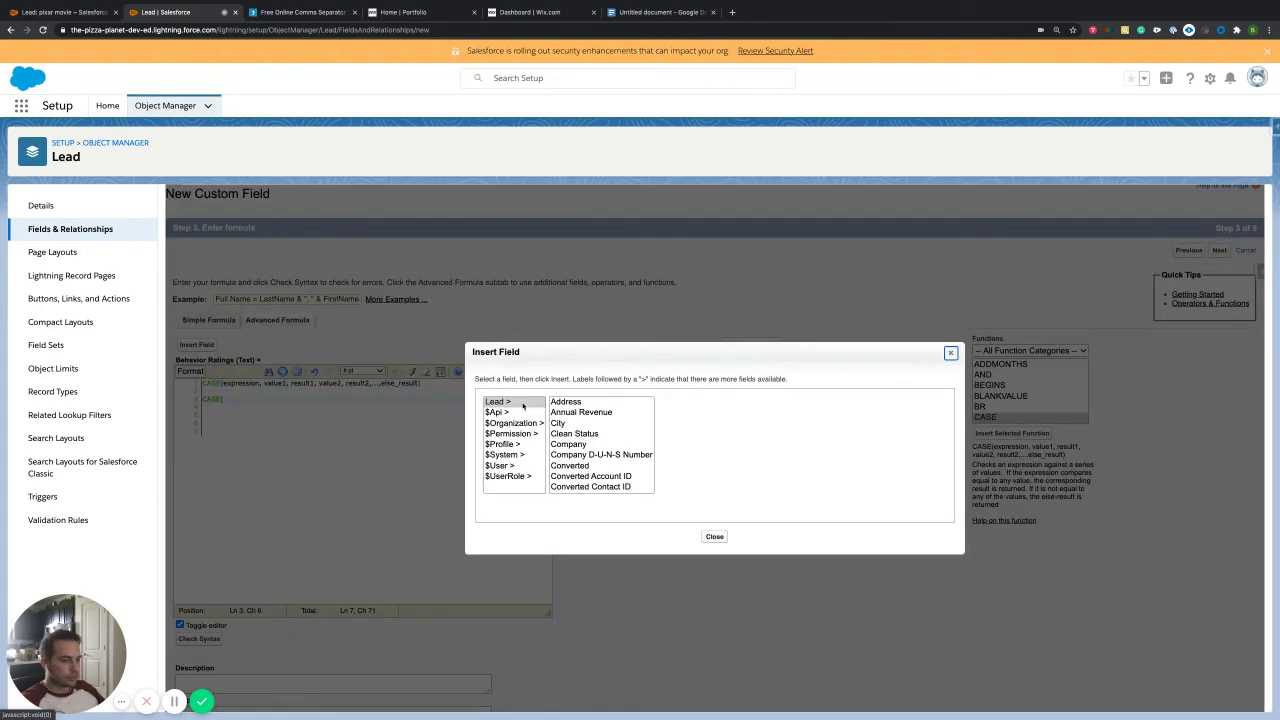
{"action": "left_click", "coordinate": [579, 414]}
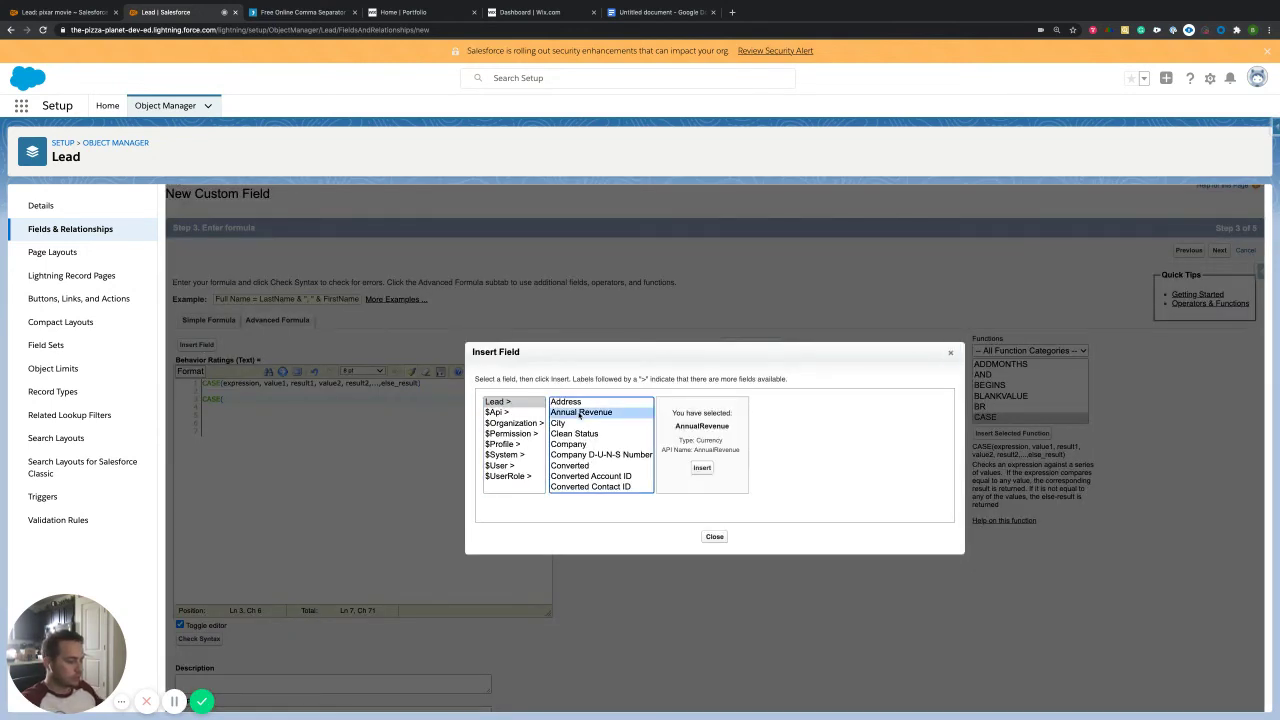
{"action": "type", "text": "pi"}
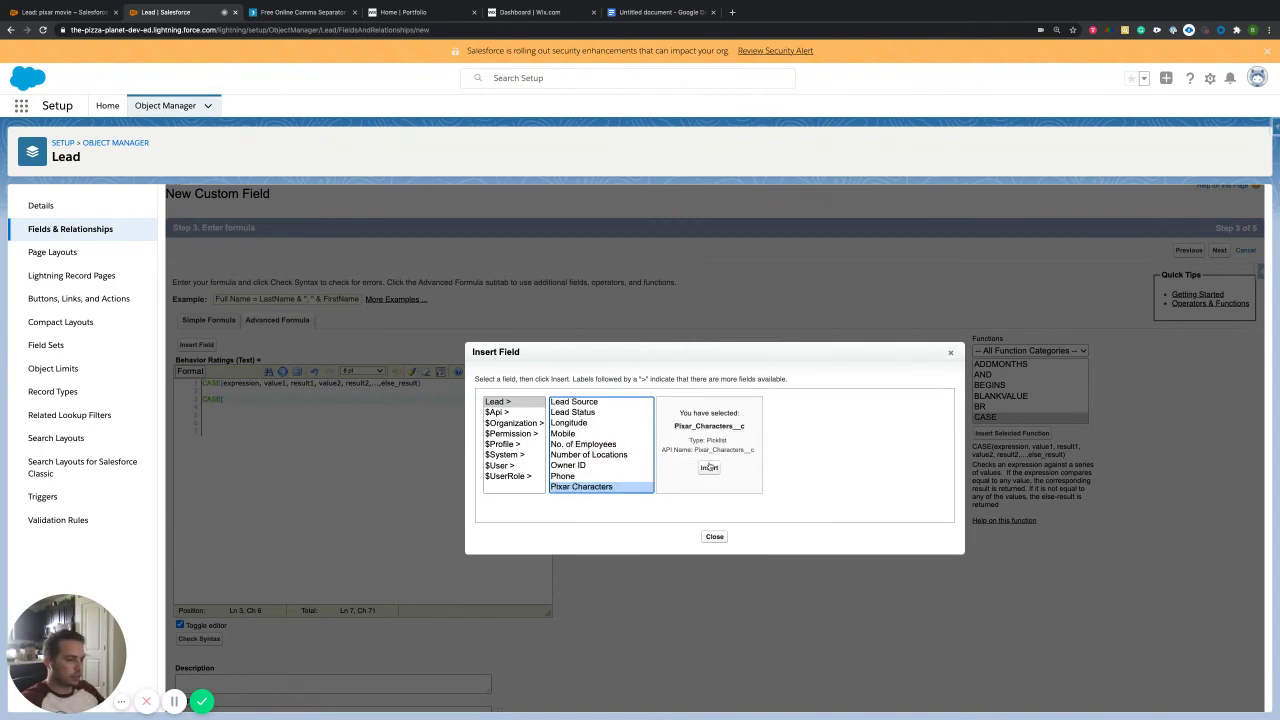
{"action": "left_click", "coordinate": [708, 467]}
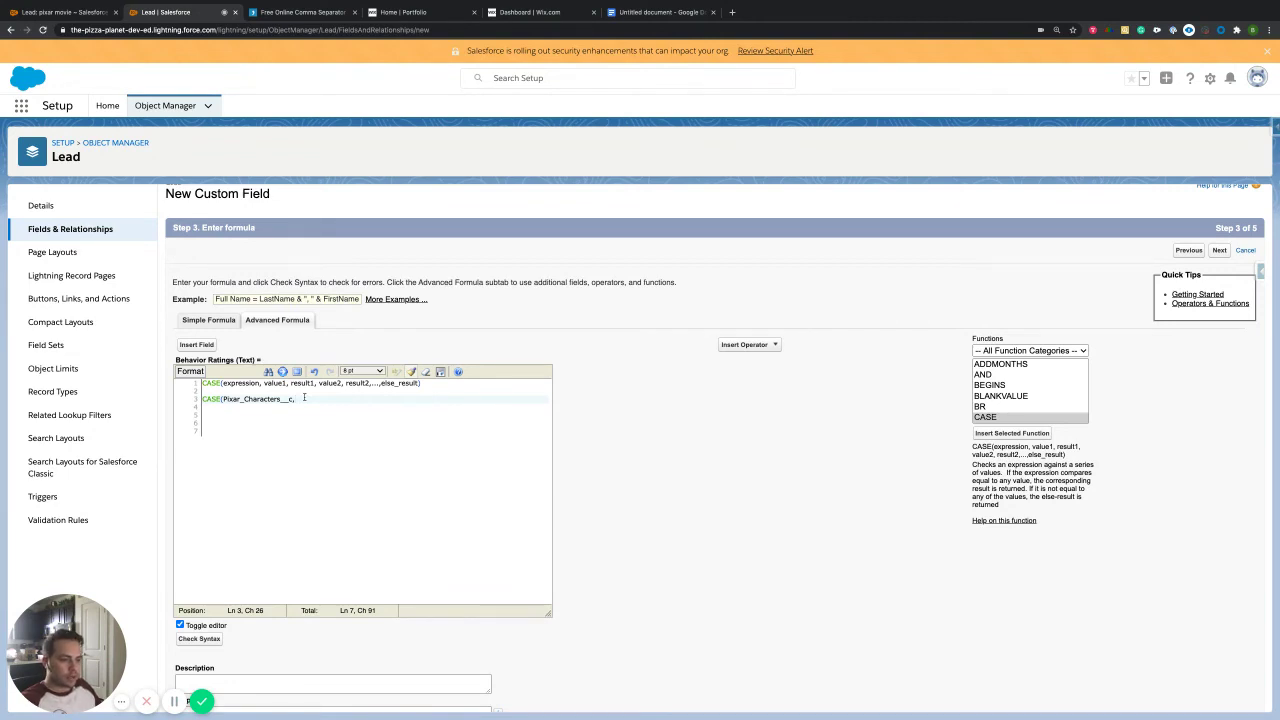
{"action": "key", "text": "Return"}
{"action": "key", "text": "Return"}
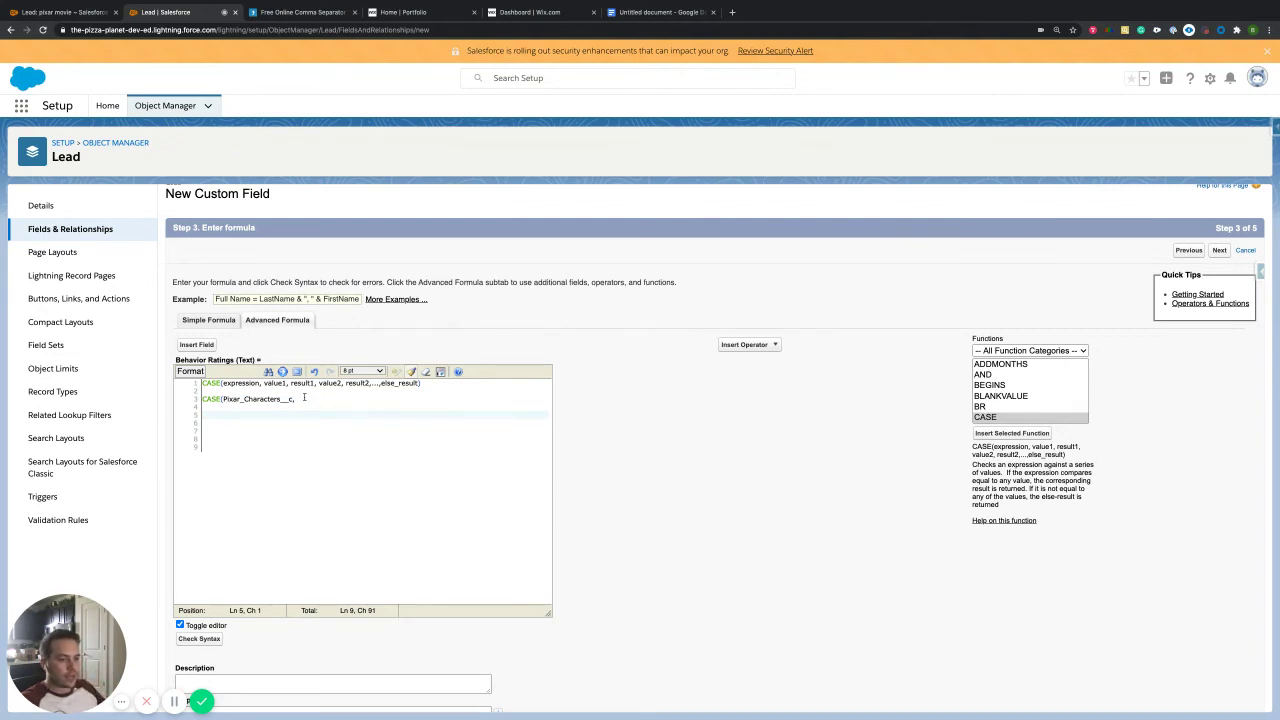
{"action": "left_click", "coordinate": [650, 12]}
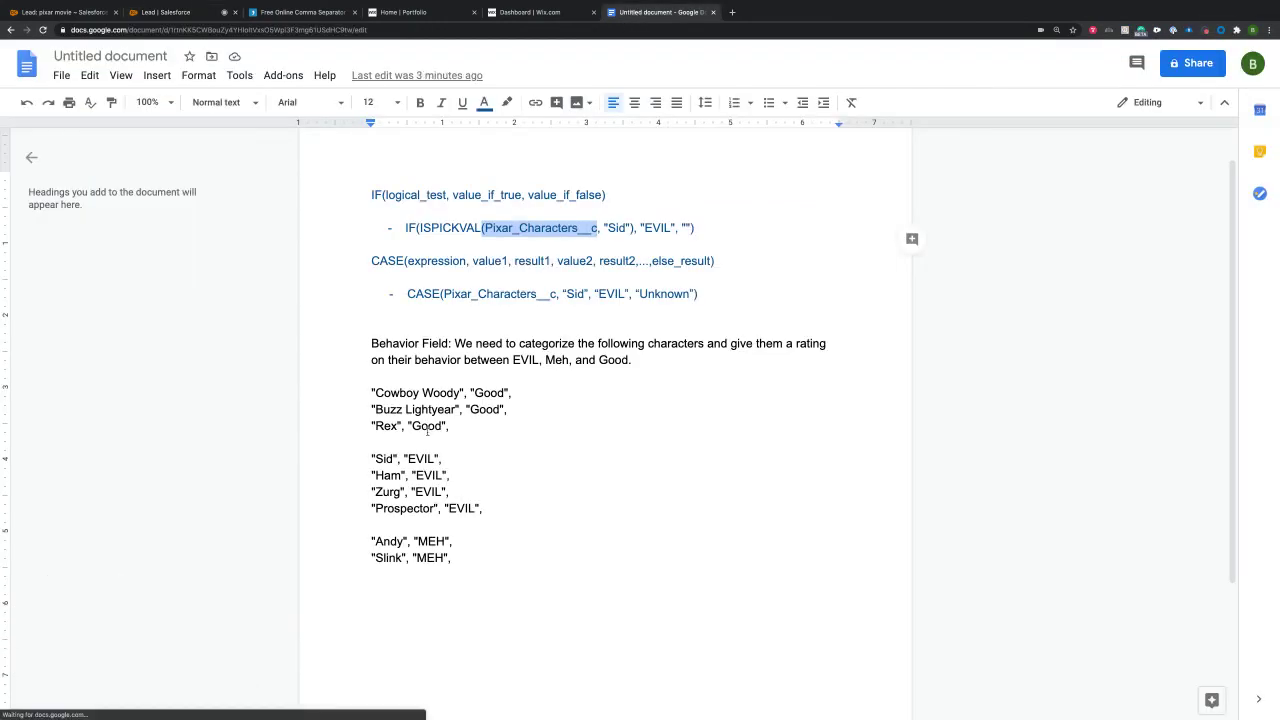
{"action": "left_click_drag", "start_coordinate": [461, 561], "coordinate": [371, 393]}
{"action": "key", "text": "ctrl+c"}
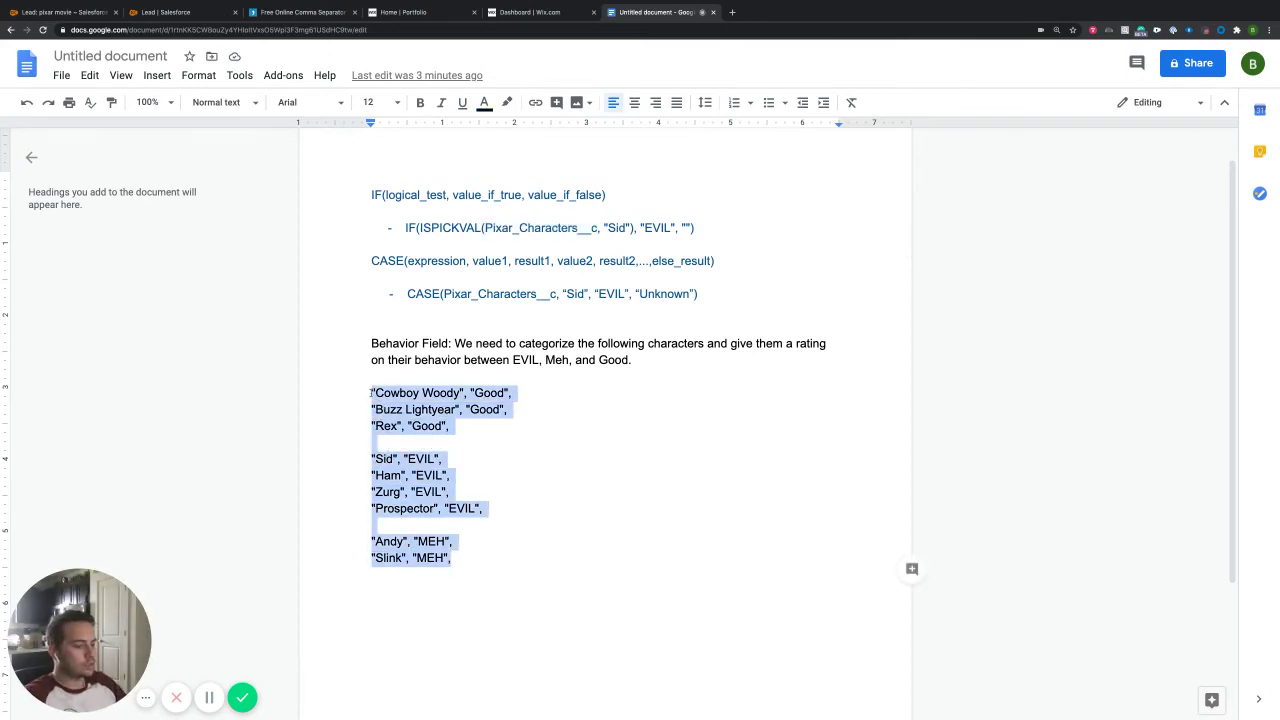
- Paste the character rating pairs below the CASE line and compare them with the template's values and results
{"action": "left_click", "coordinate": [190, 12]}
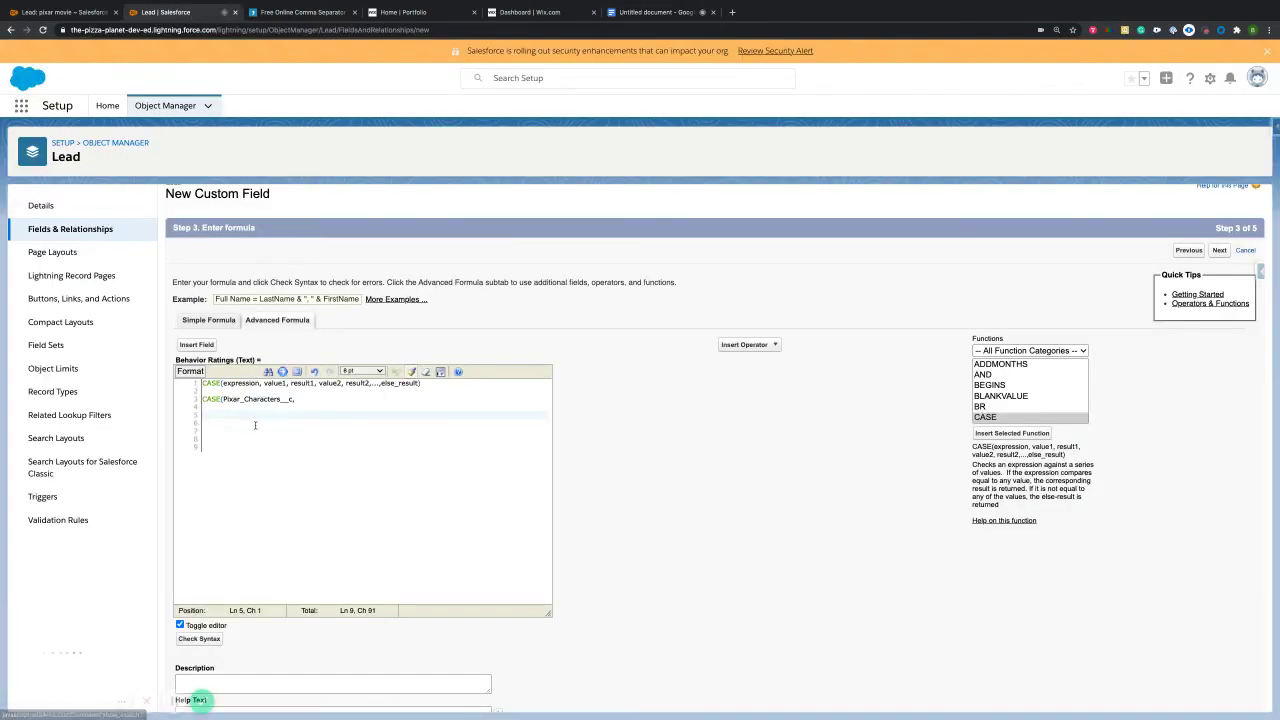
{"action": "key", "text": "ctrl+v"}
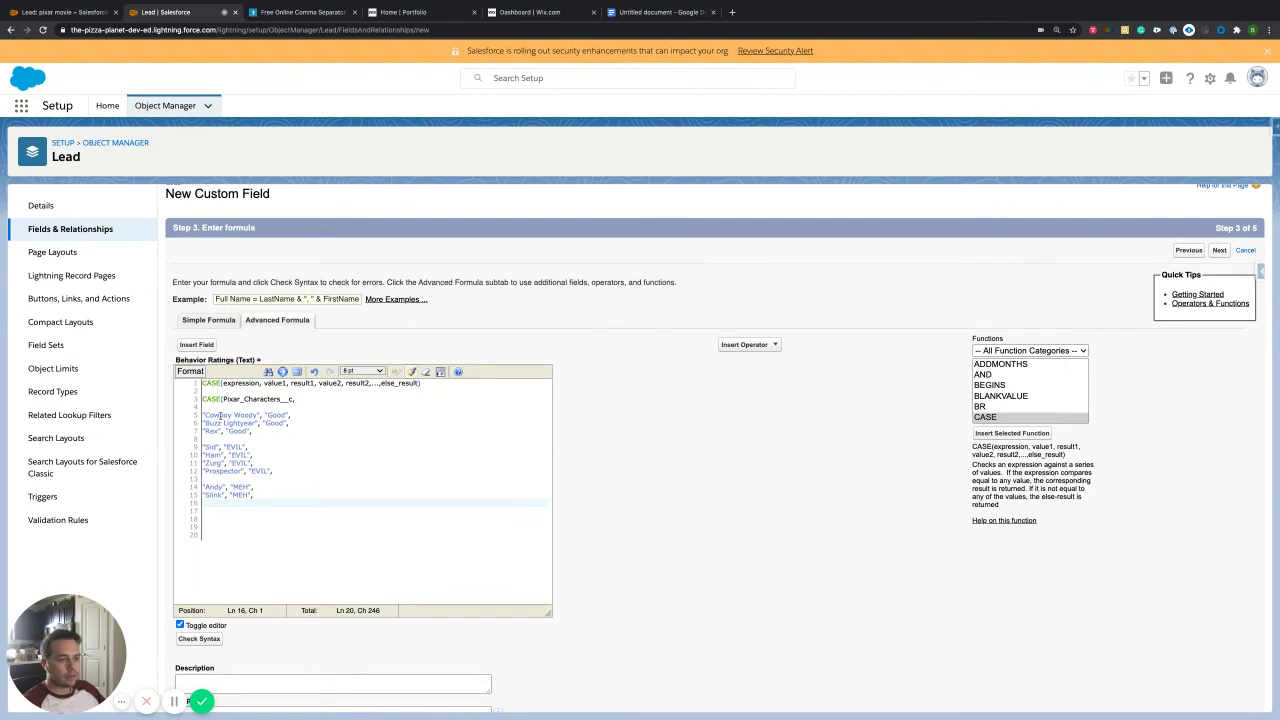
{"action": "left_click_drag", "start_coordinate": [204, 414], "coordinate": [287, 383]}
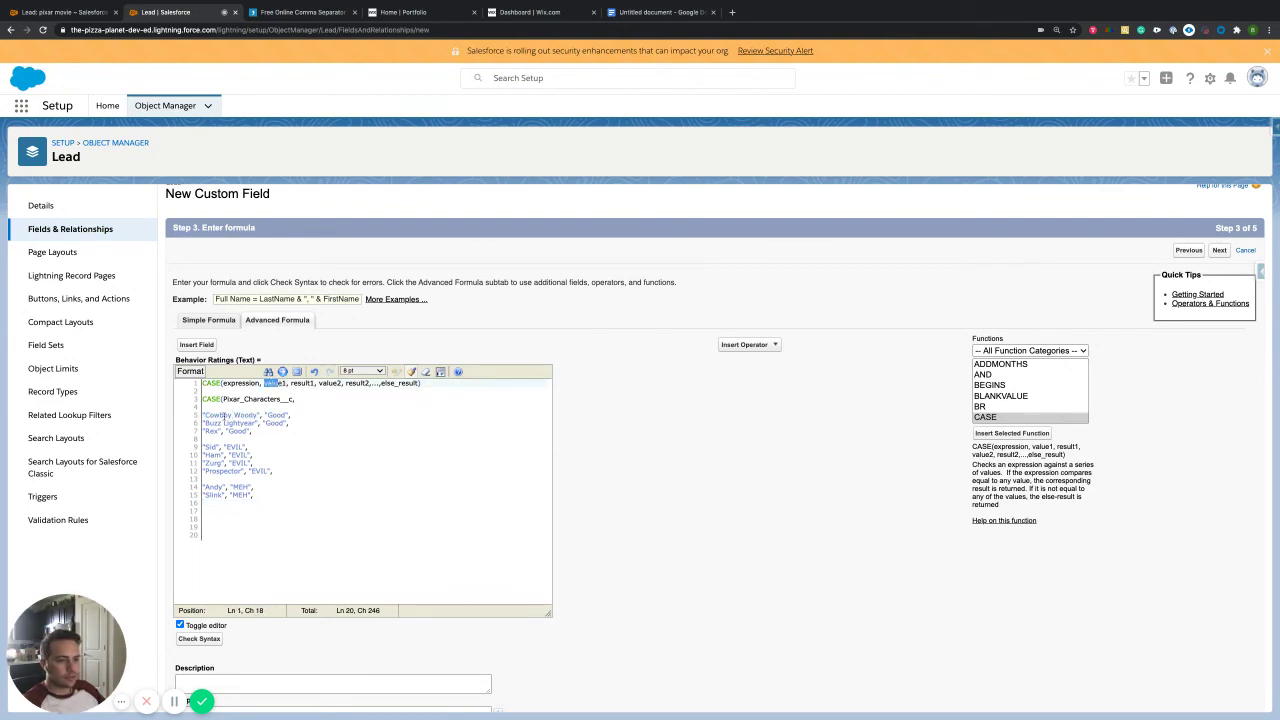
{"action": "left_click_drag", "start_coordinate": [291, 383], "coordinate": [293, 414]}
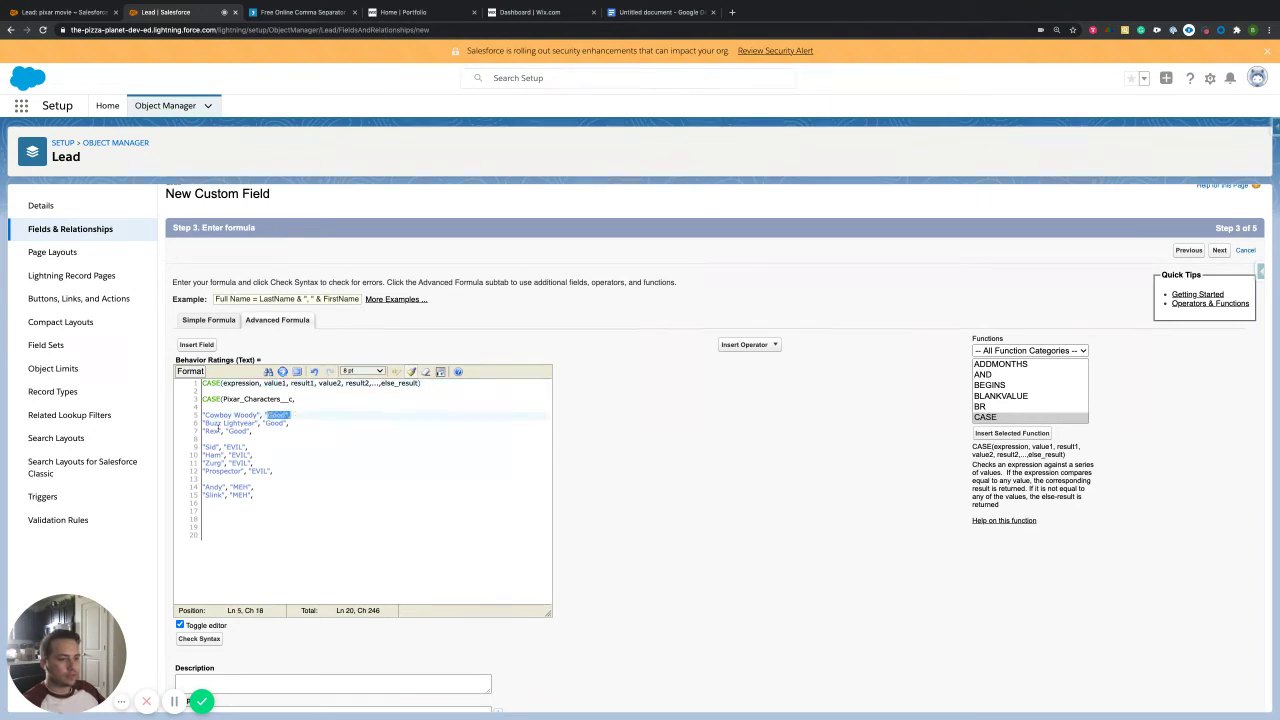
{"action": "left_click_drag", "start_coordinate": [206, 423], "coordinate": [242, 431]}
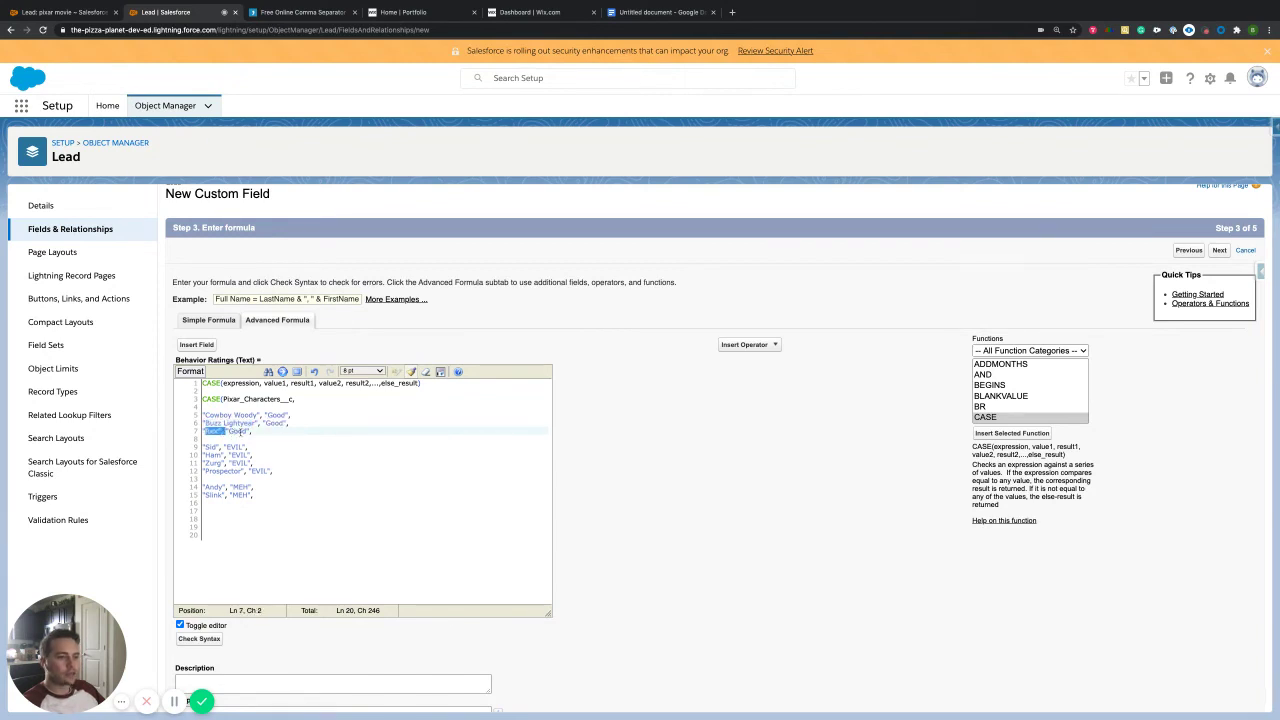
{"action": "left_click_drag", "start_coordinate": [232, 485], "coordinate": [253, 485]}
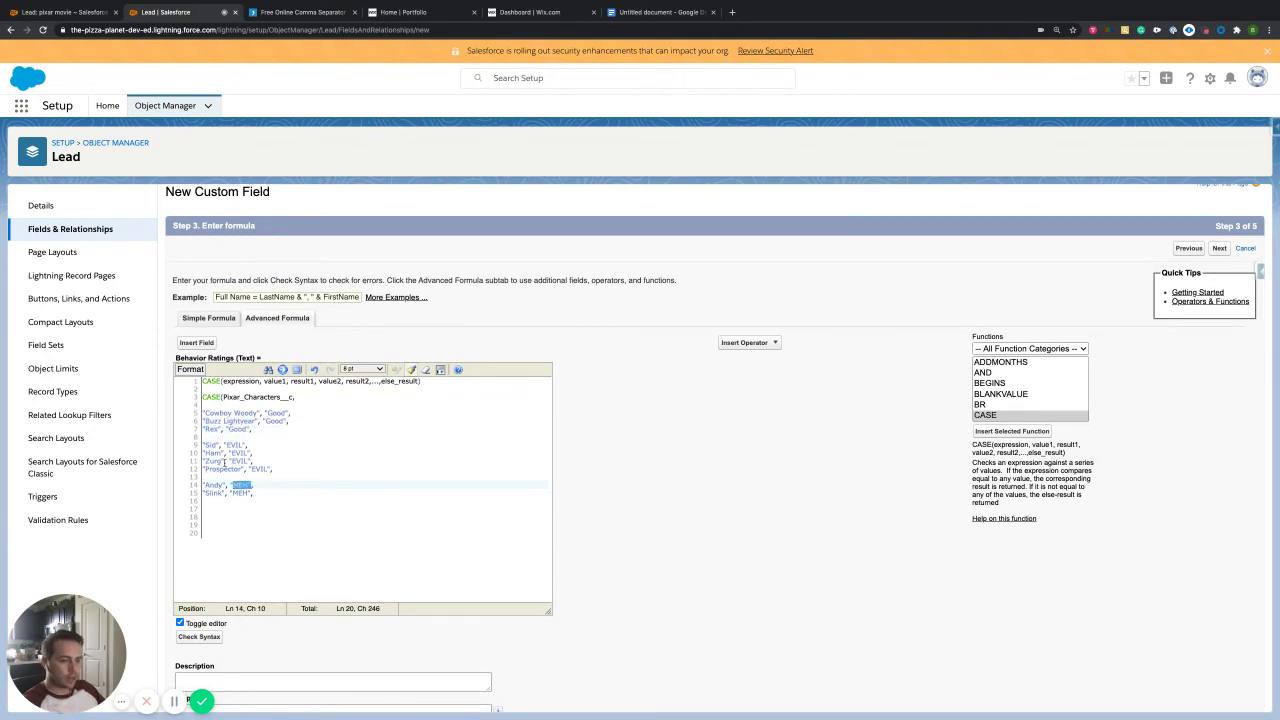
- Remove the blank lines between the Good, EVIL and MEH groups and add space below Slink
{"action": "left_click", "coordinate": [220, 461]}
{"action": "left_click", "coordinate": [263, 466]}
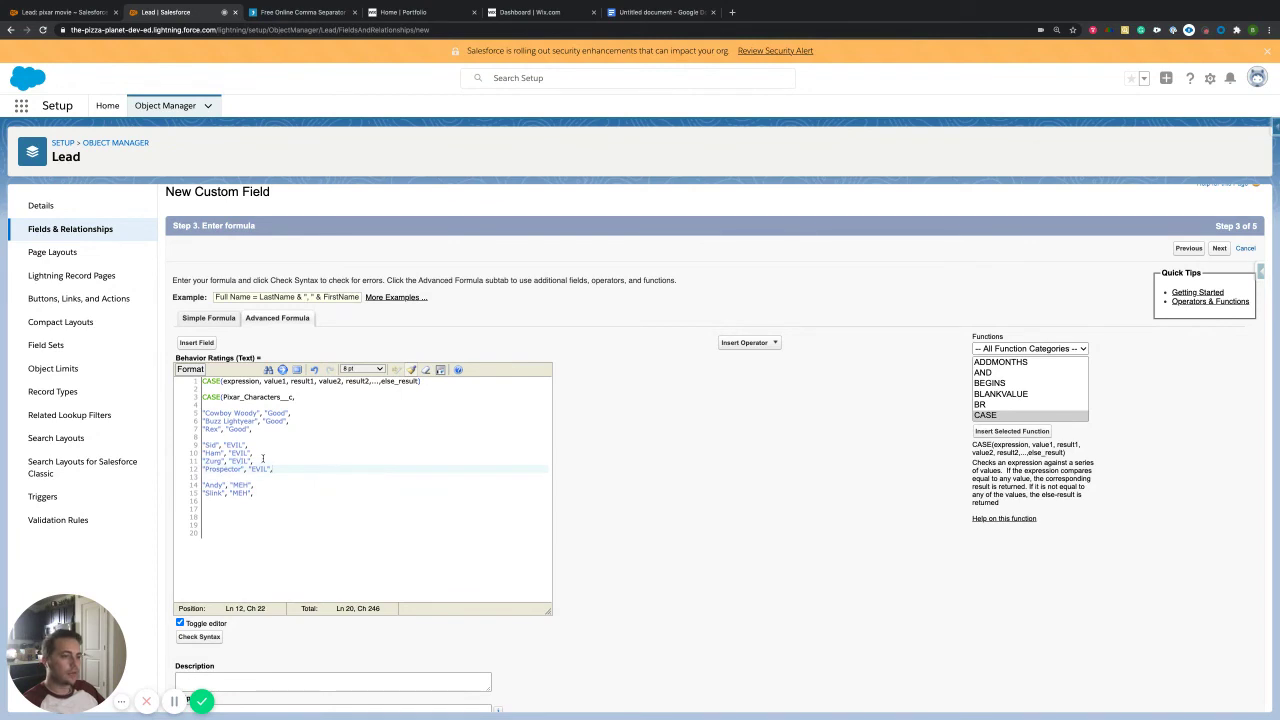
{"action": "left_click", "coordinate": [280, 493]}
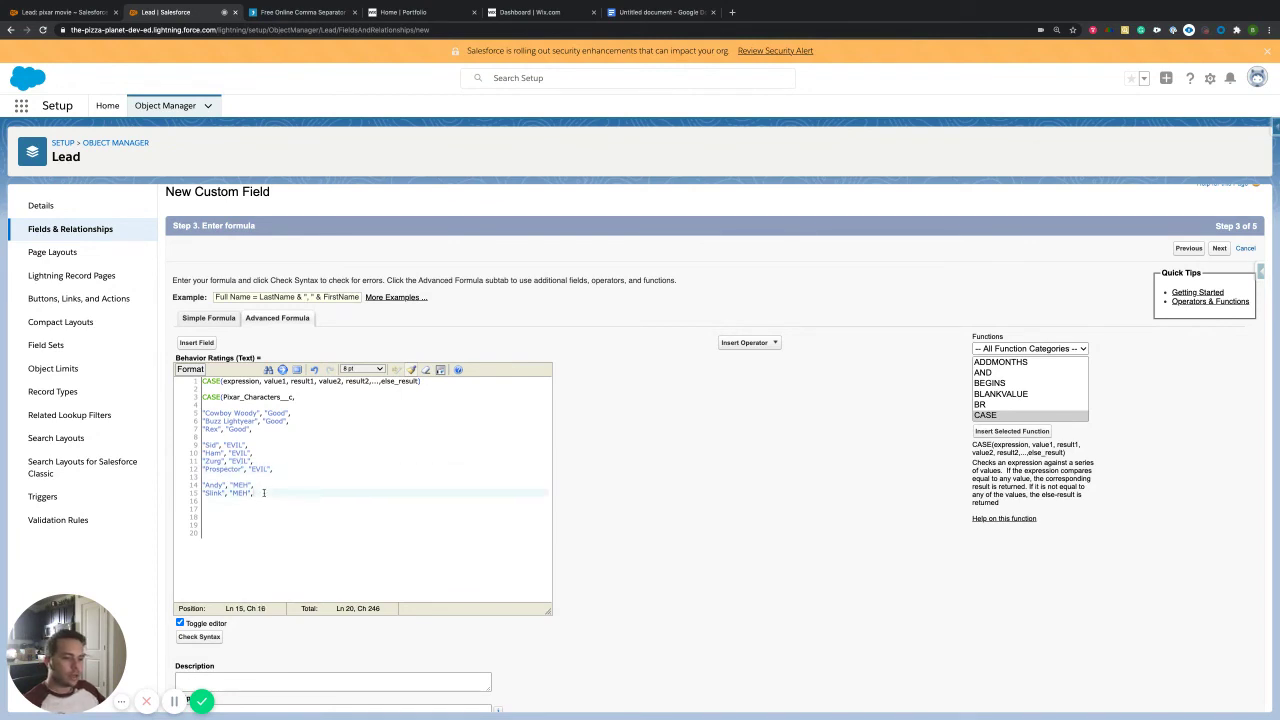
{"action": "key", "text": "Return"}
{"action": "key", "text": "Return"}
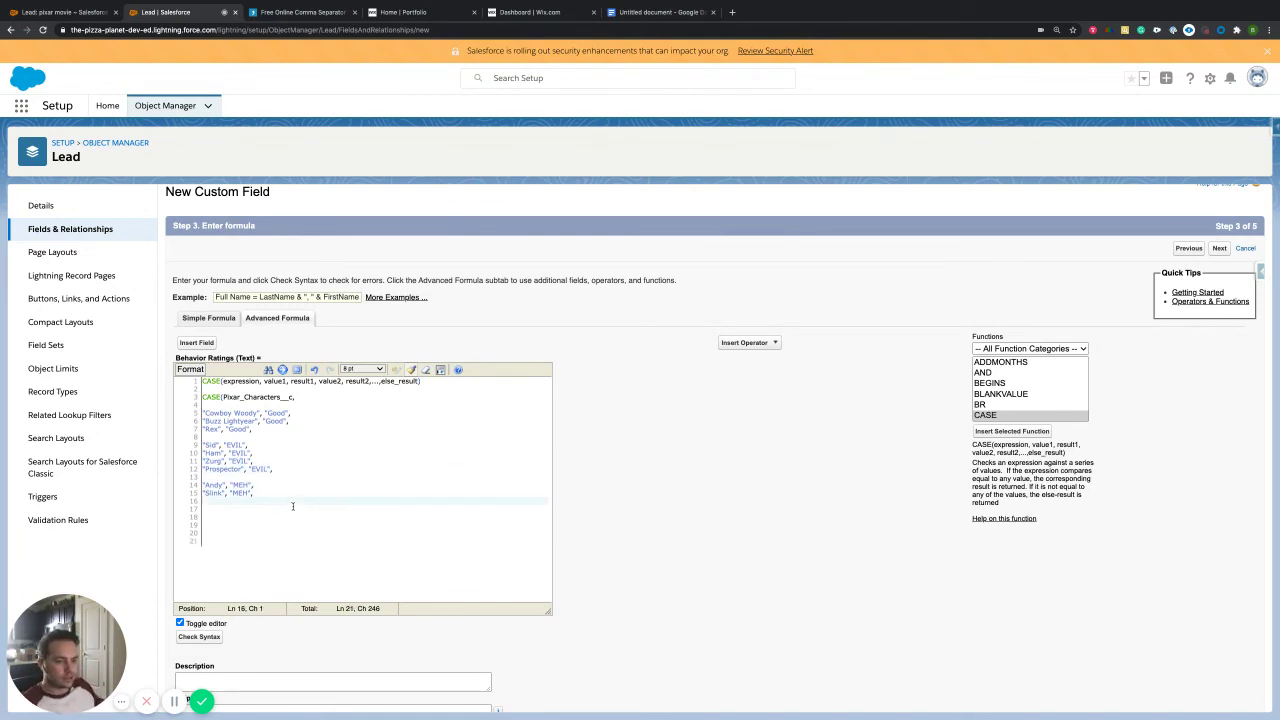
{"action": "left_click", "coordinate": [208, 476]}
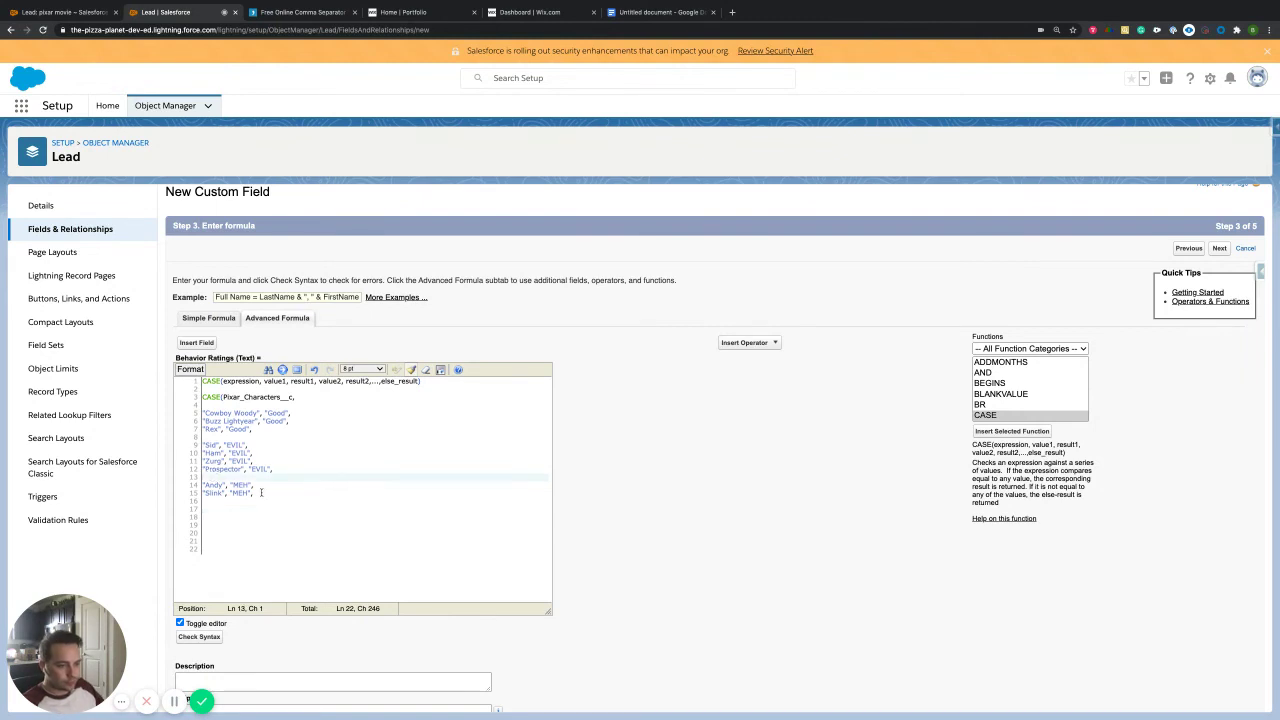
{"action": "key", "text": "BackSpace"}
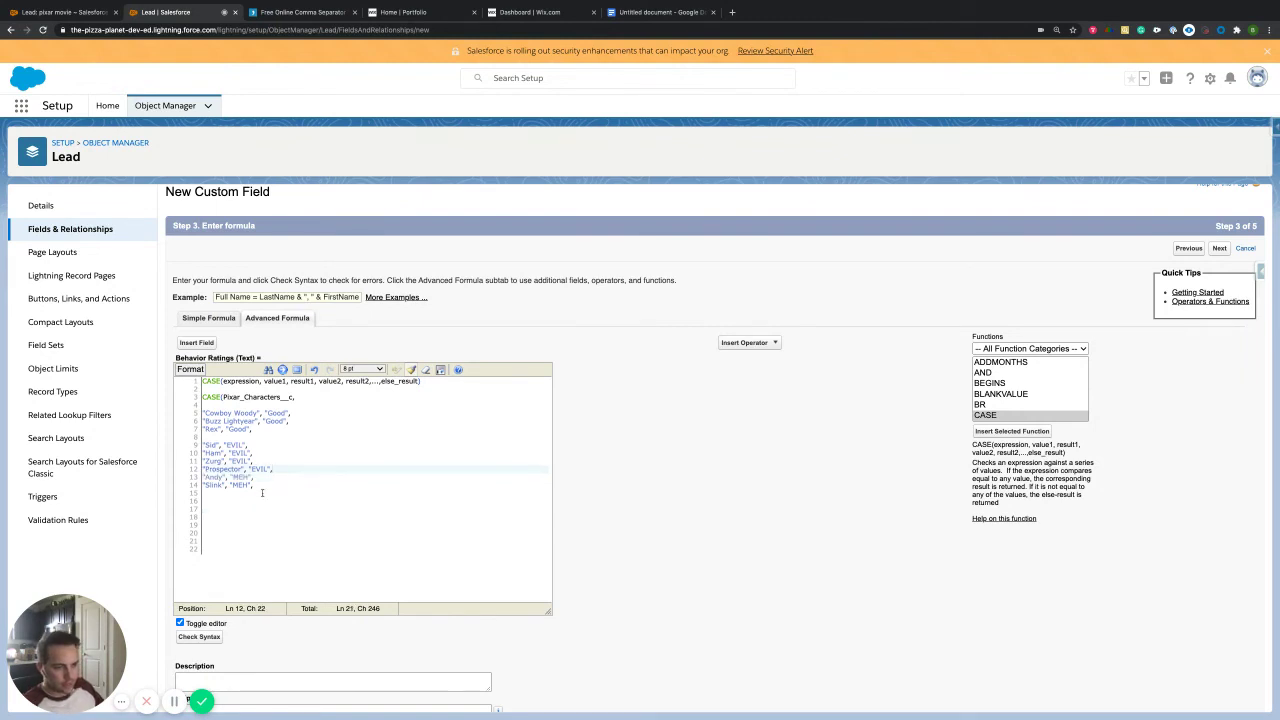
{"action": "left_click", "coordinate": [226, 436]}
{"action": "key", "text": "BackSpace"}
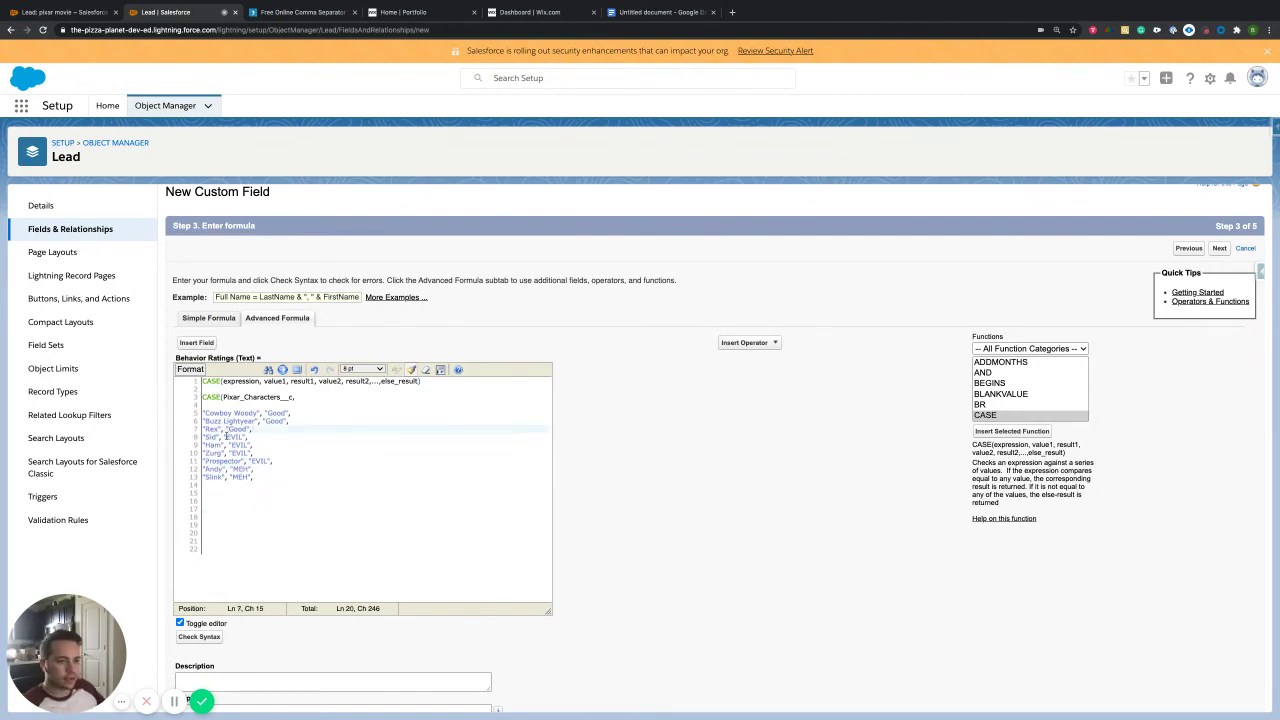
{"action": "left_click", "coordinate": [238, 493]}
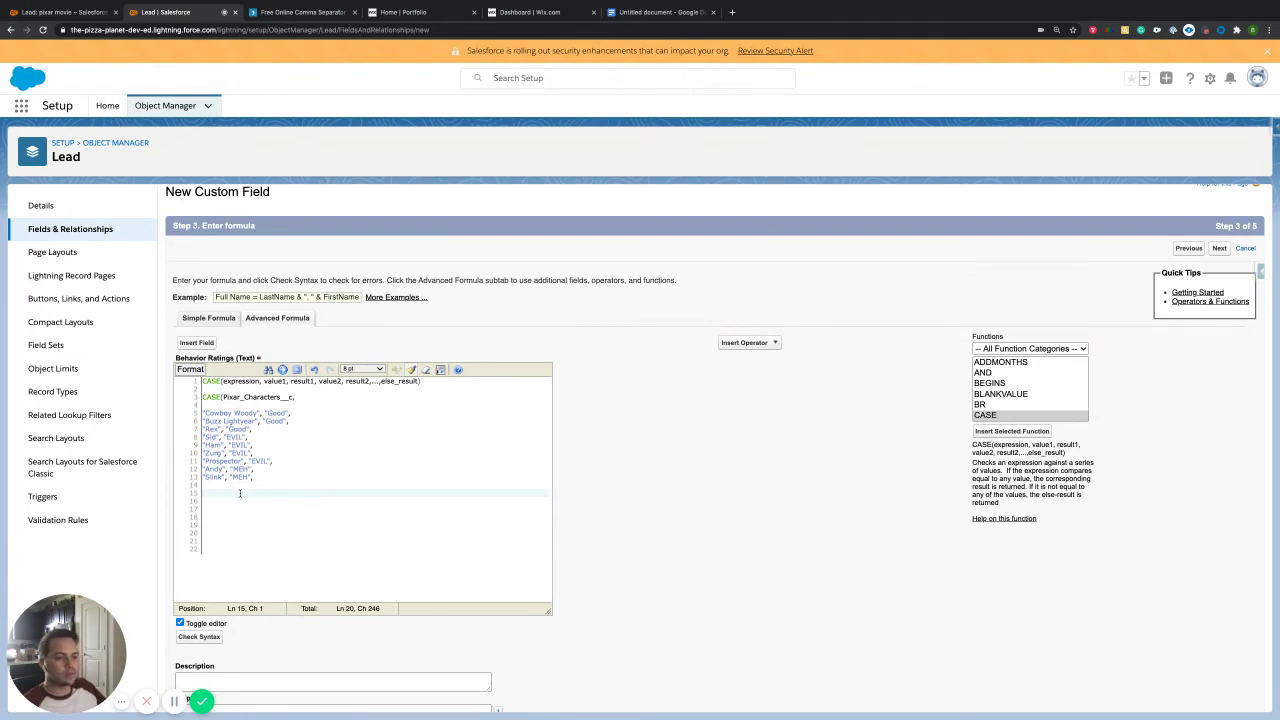
- Review the pasted rating lines and place the caret on empty line 15
{"action": "left_click_drag", "start_coordinate": [262, 477], "coordinate": [200, 413]}
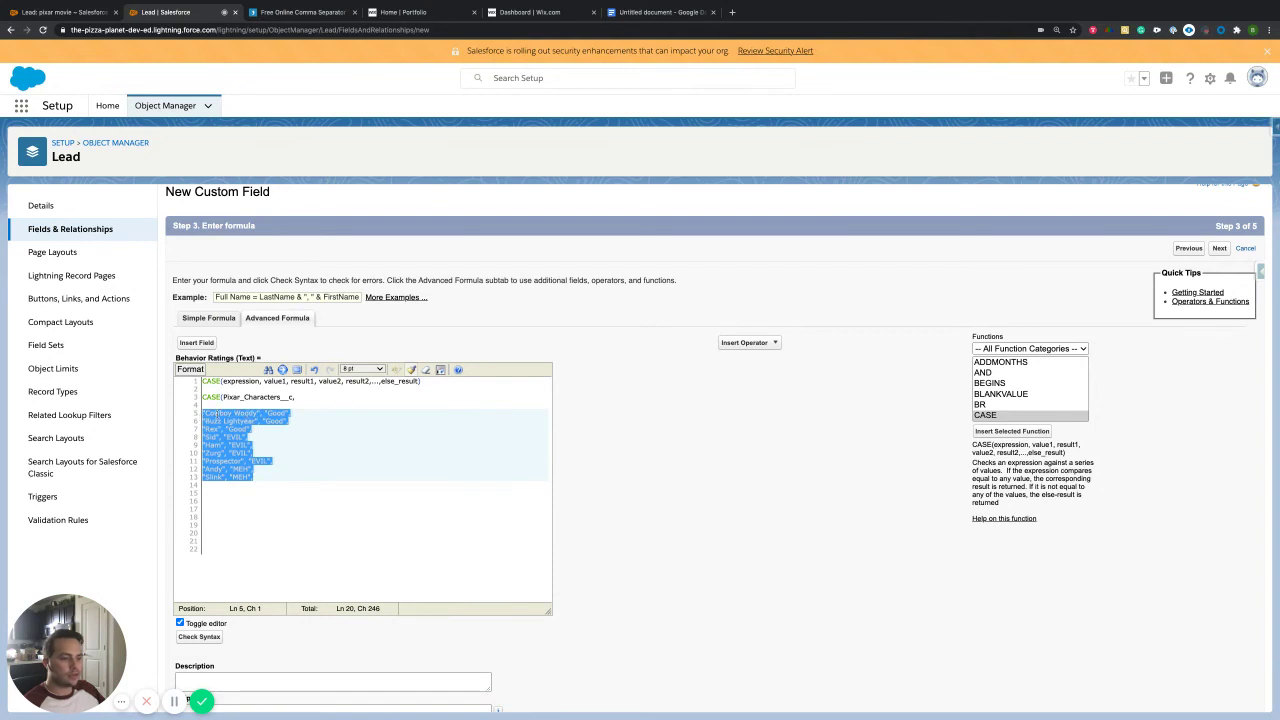
{"action": "left_click_drag", "start_coordinate": [283, 413], "coordinate": [208, 413]}
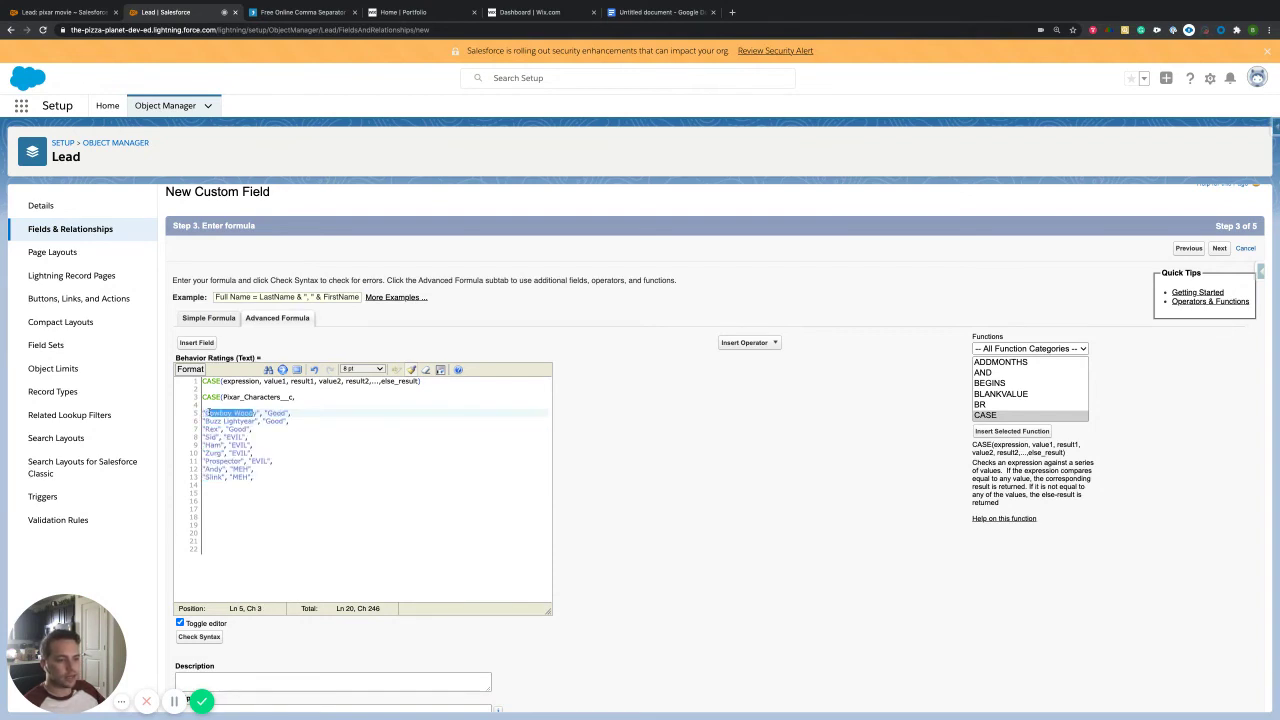
{"action": "left_click", "coordinate": [258, 461]}
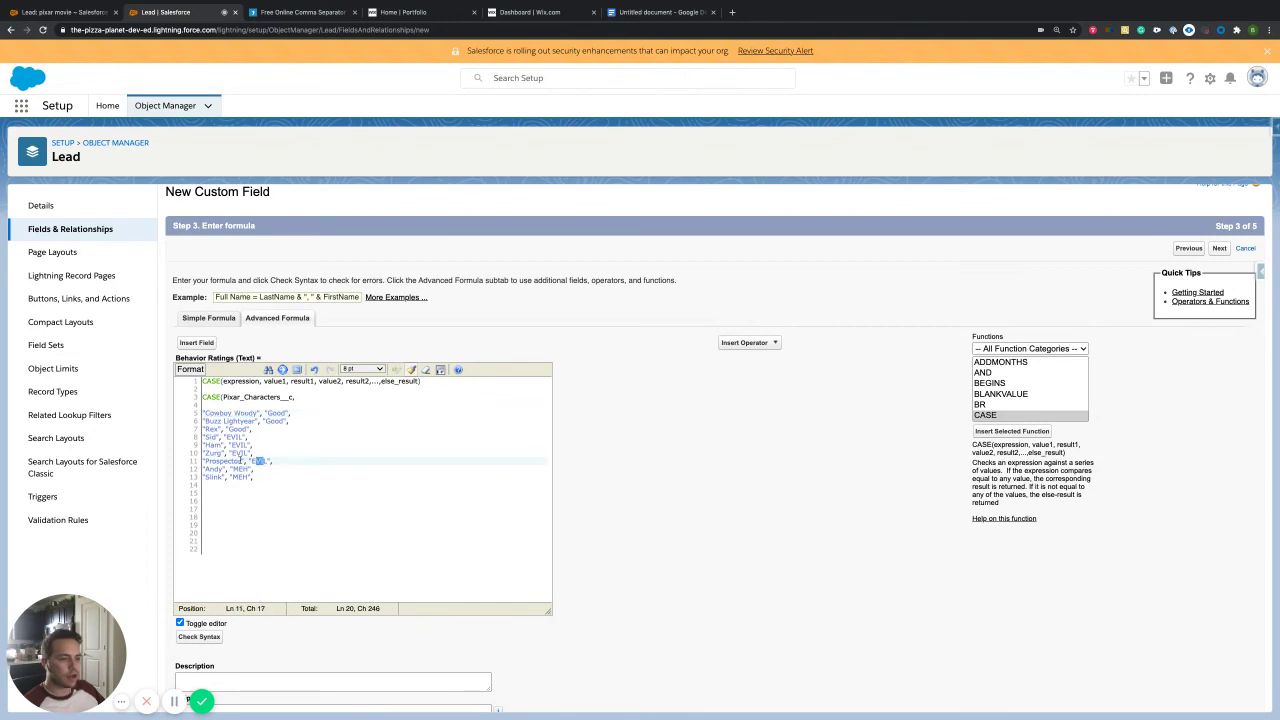
{"action": "left_click_drag", "start_coordinate": [240, 458], "coordinate": [204, 461]}
{"action": "left_click", "coordinate": [215, 490]}
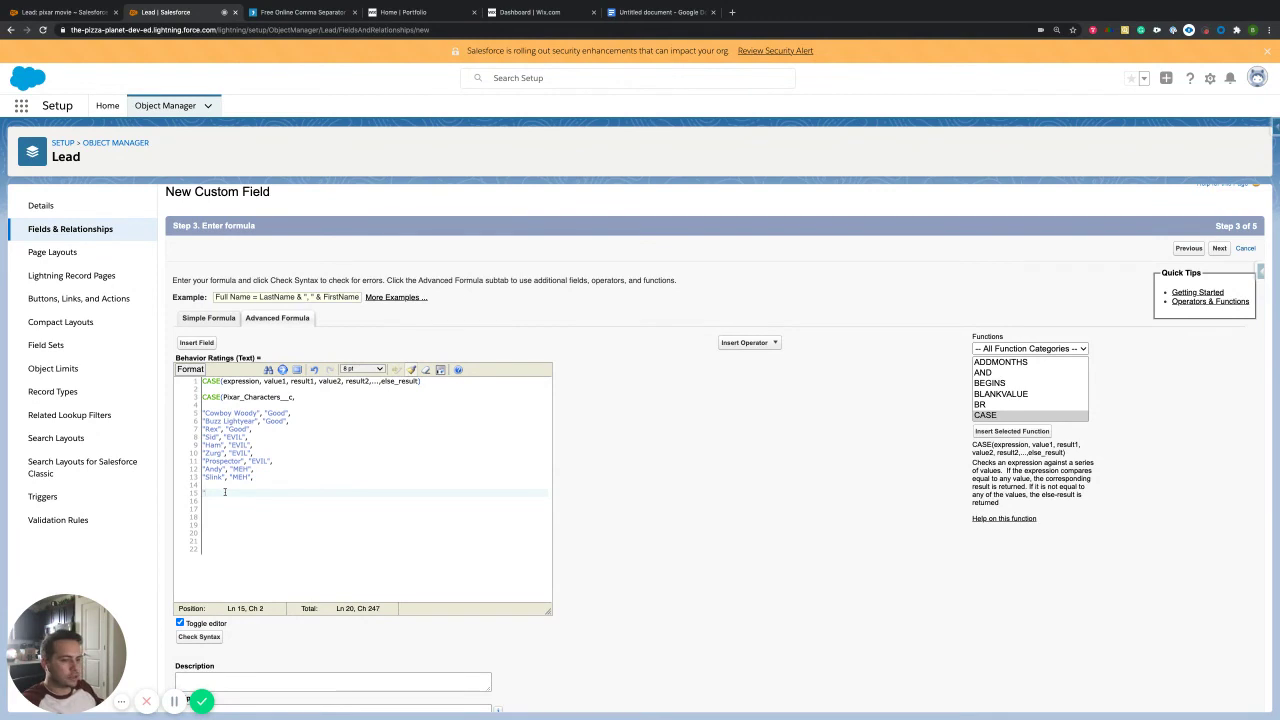
- Add the "Uknown" default value and a closing parenthesis on its own line
{"action": "type", "text": "\""}
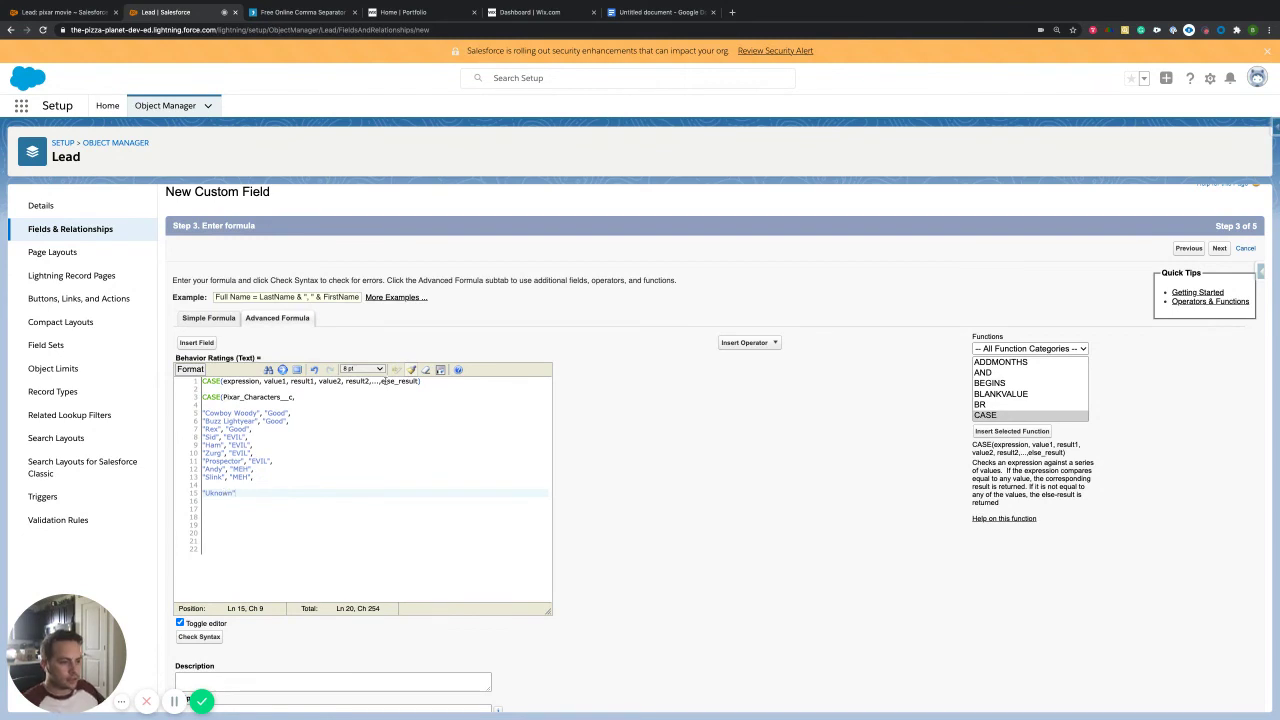
{"action": "left_click", "coordinate": [420, 381]}
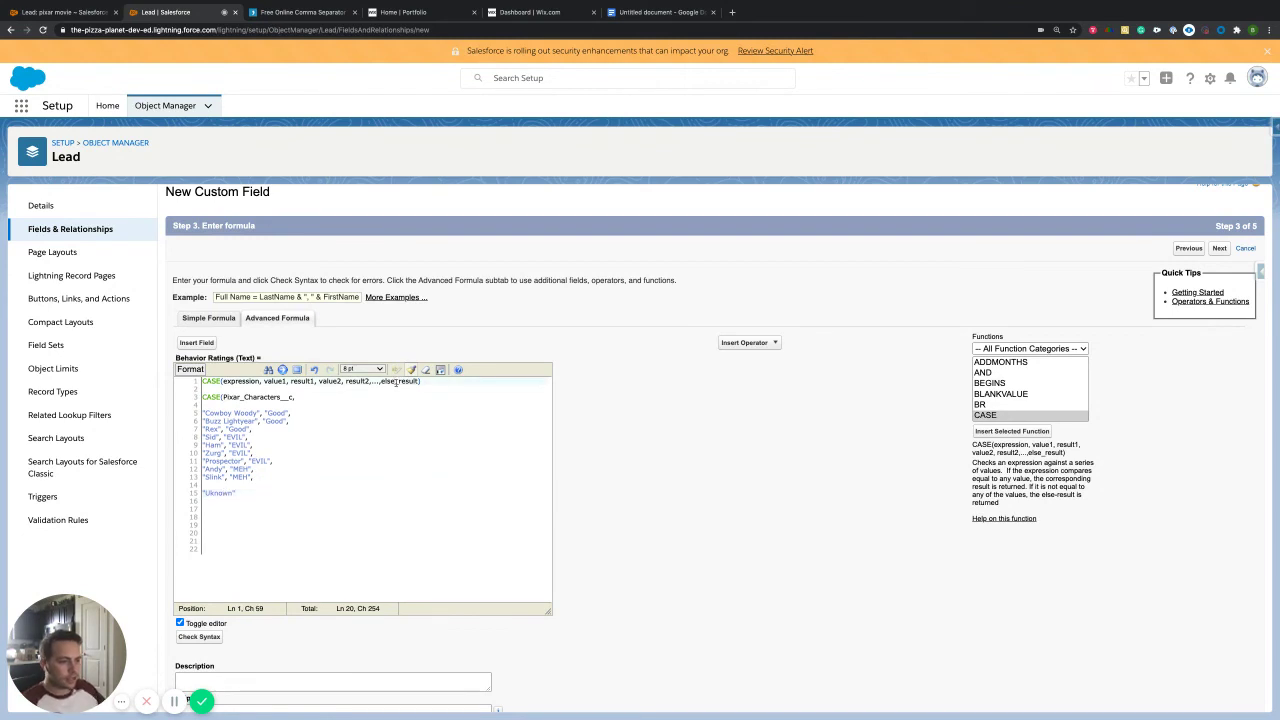
{"action": "left_click", "coordinate": [245, 493]}
{"action": "key", "text": "Return"}
{"action": "key", "text": "Return"}
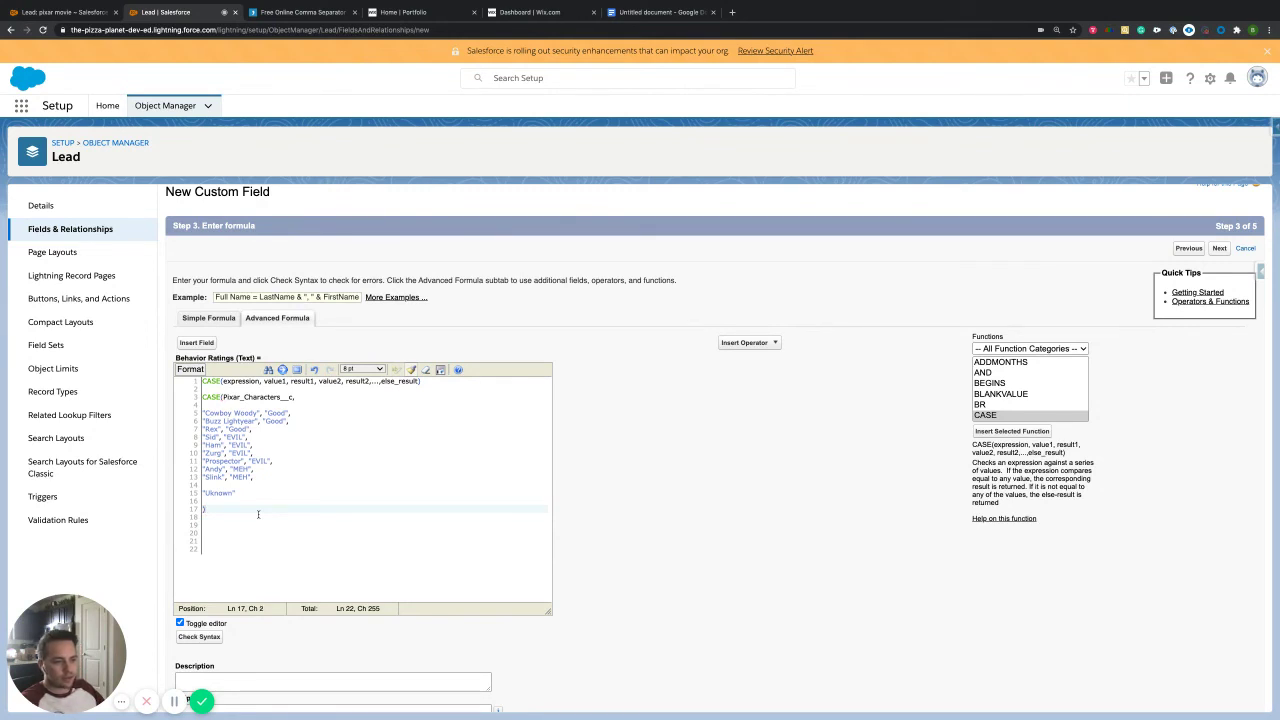
{"action": "key", "text": "Right"}
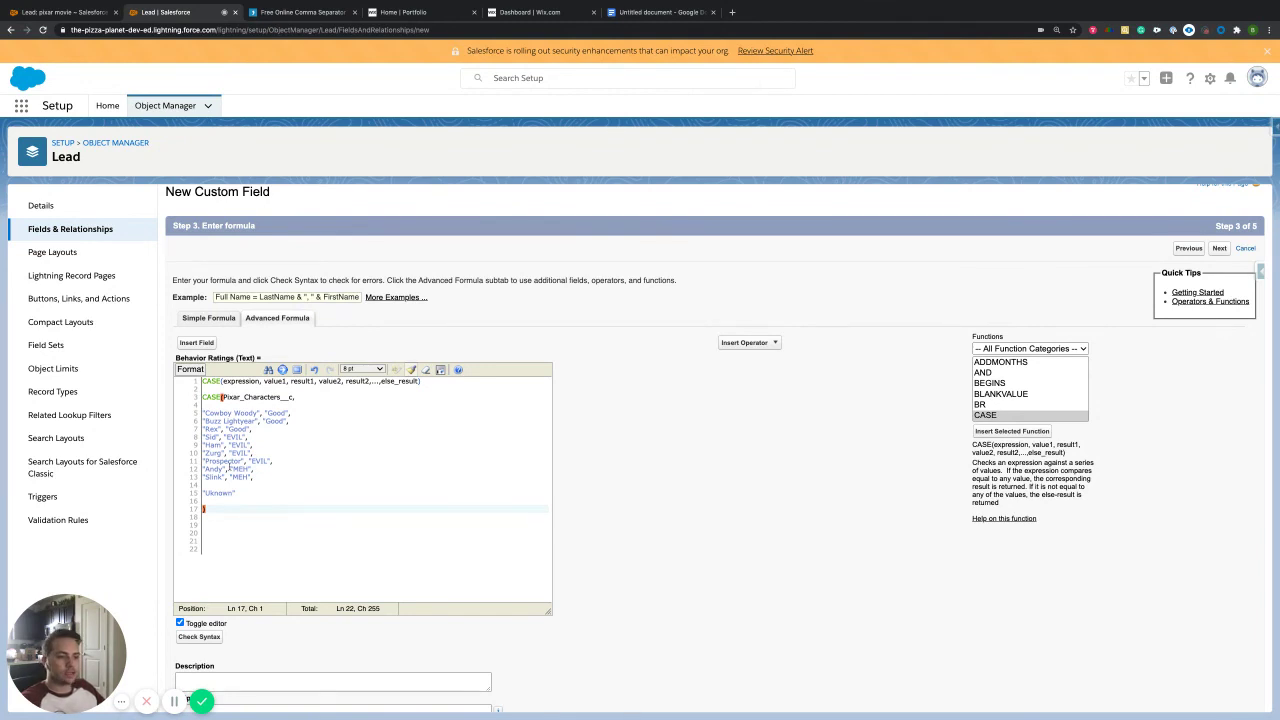
{"action": "key", "text": "Down"}
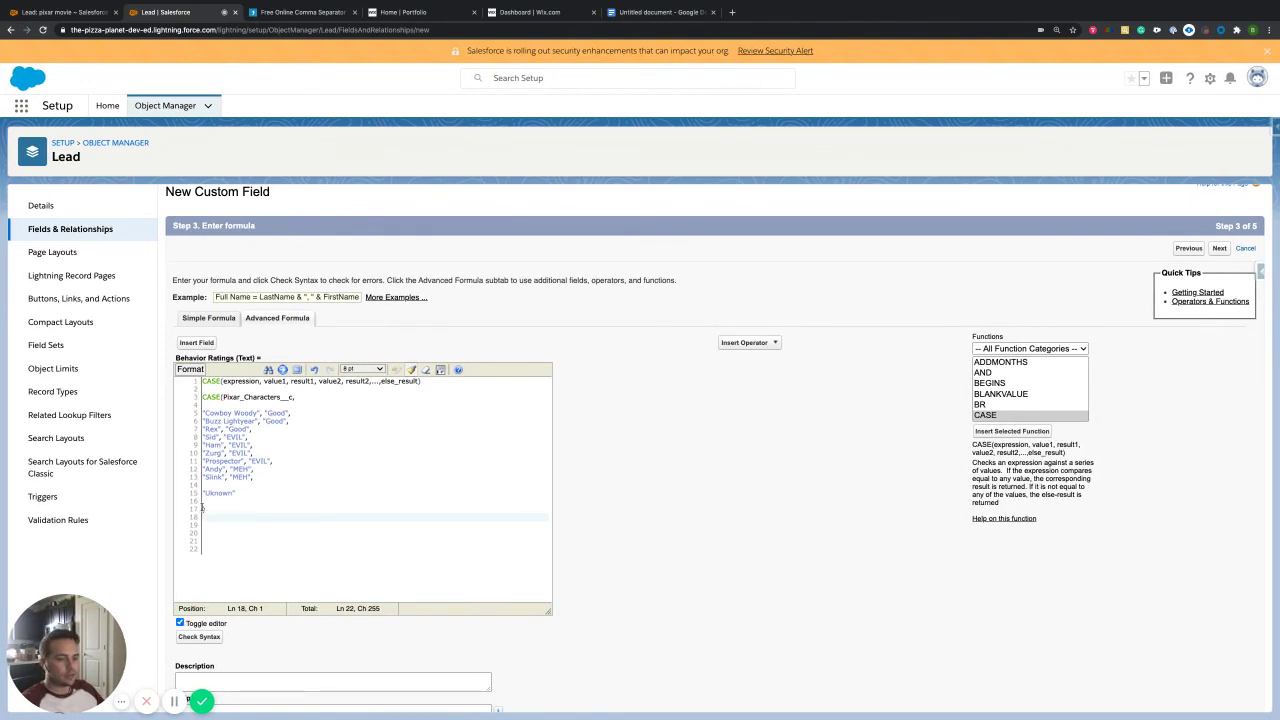
{"action": "key", "text": "Up"}
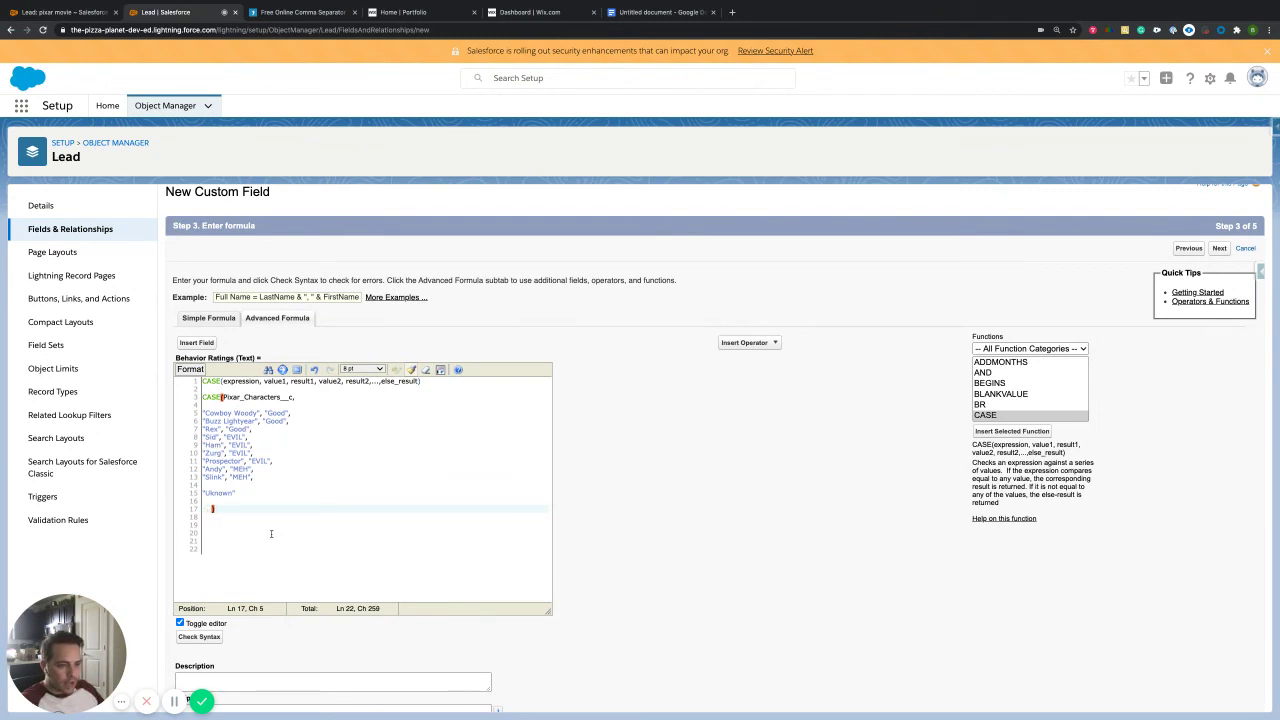
{"action": "key", "text": "BackSpace"}
{"action": "key", "text": "BackSpace"}
{"action": "key", "text": "BackSpace"}
{"action": "key", "text": "BackSpace"}
{"action": "key", "text": "BackSpace"}
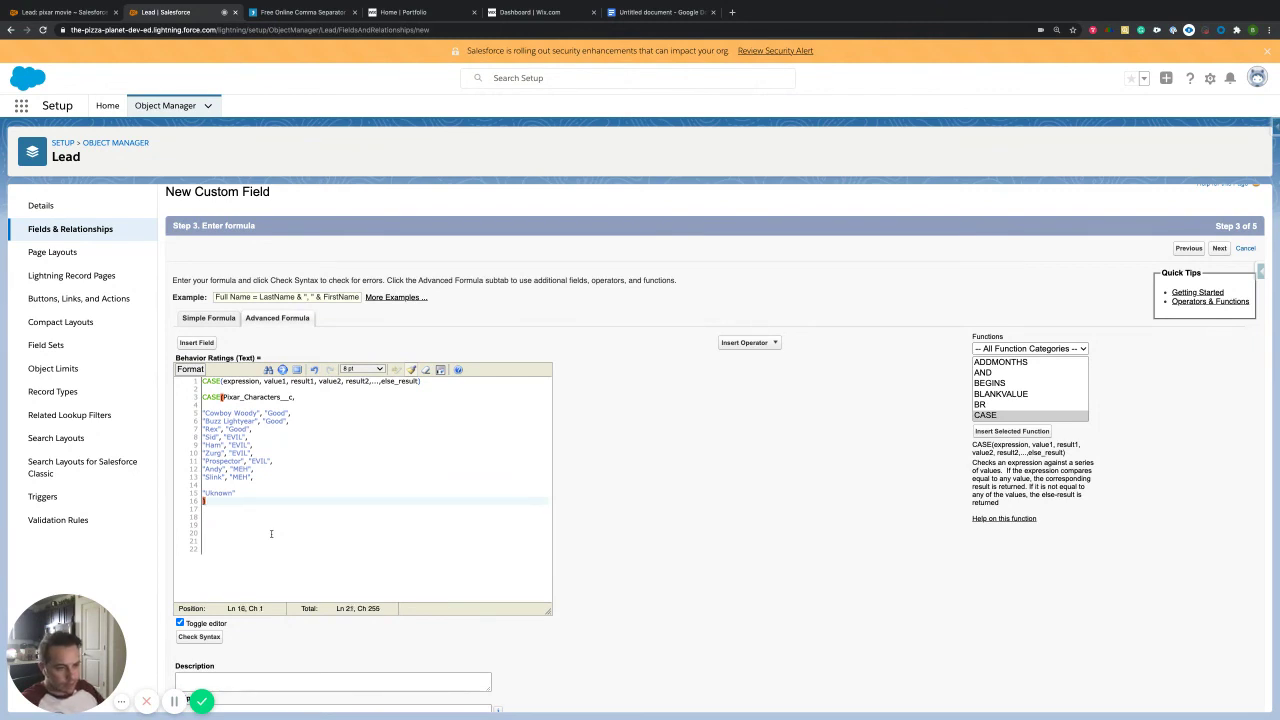
{"action": "key", "text": "Return"}
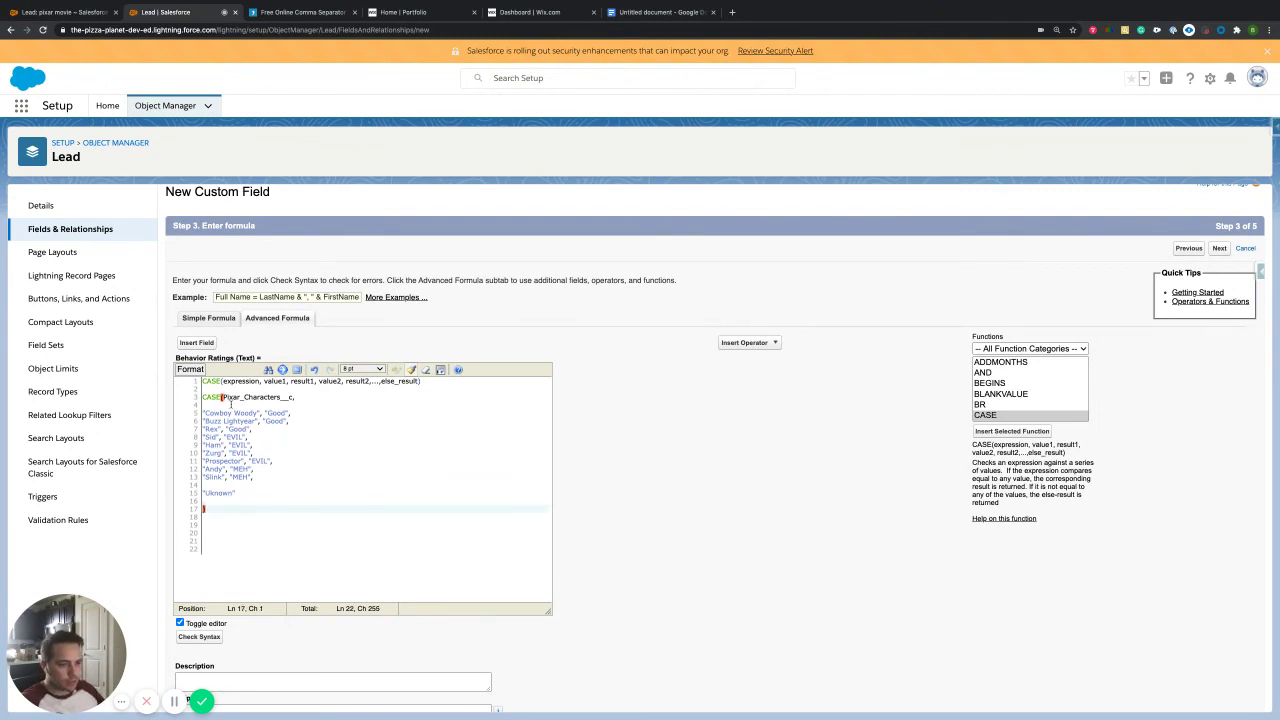
- Delete the sample CASE template line and the blank lines above CASE(Pixar_Characters__c,
{"action": "left_click", "coordinate": [231, 404]}
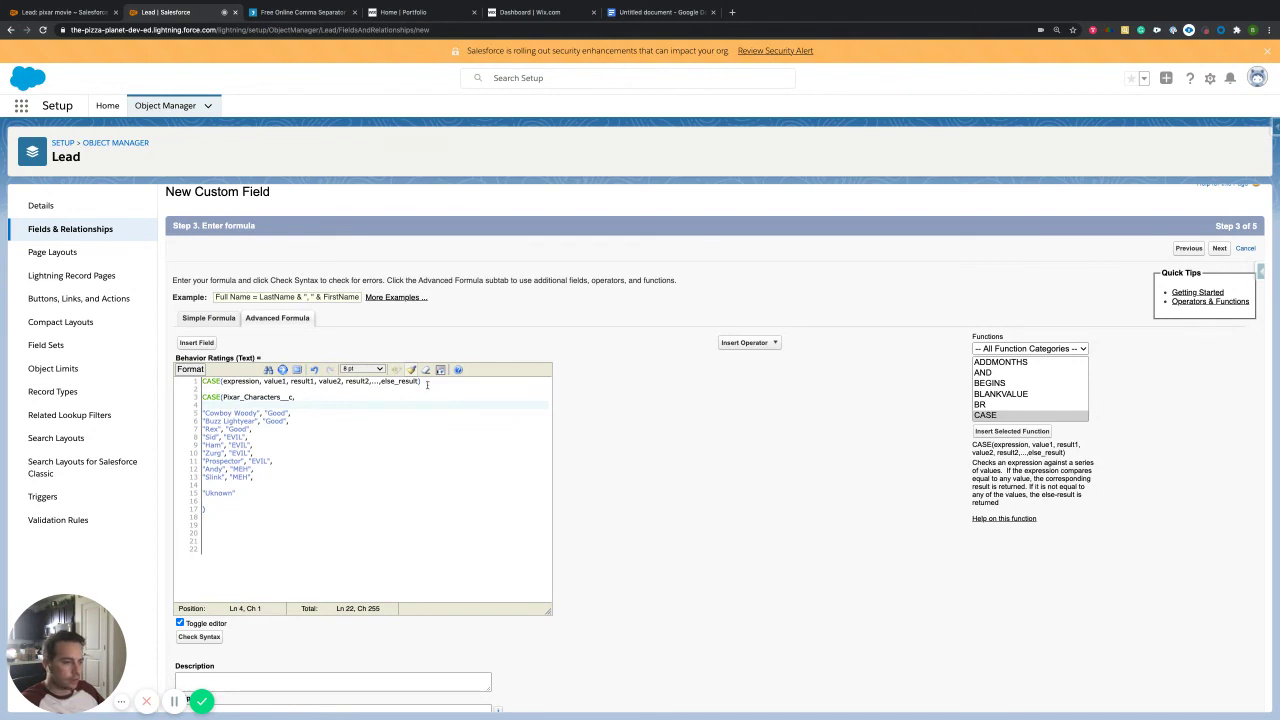
{"action": "left_click_drag", "start_coordinate": [427, 384], "coordinate": [195, 383]}
{"action": "key", "text": "BackSpace"}
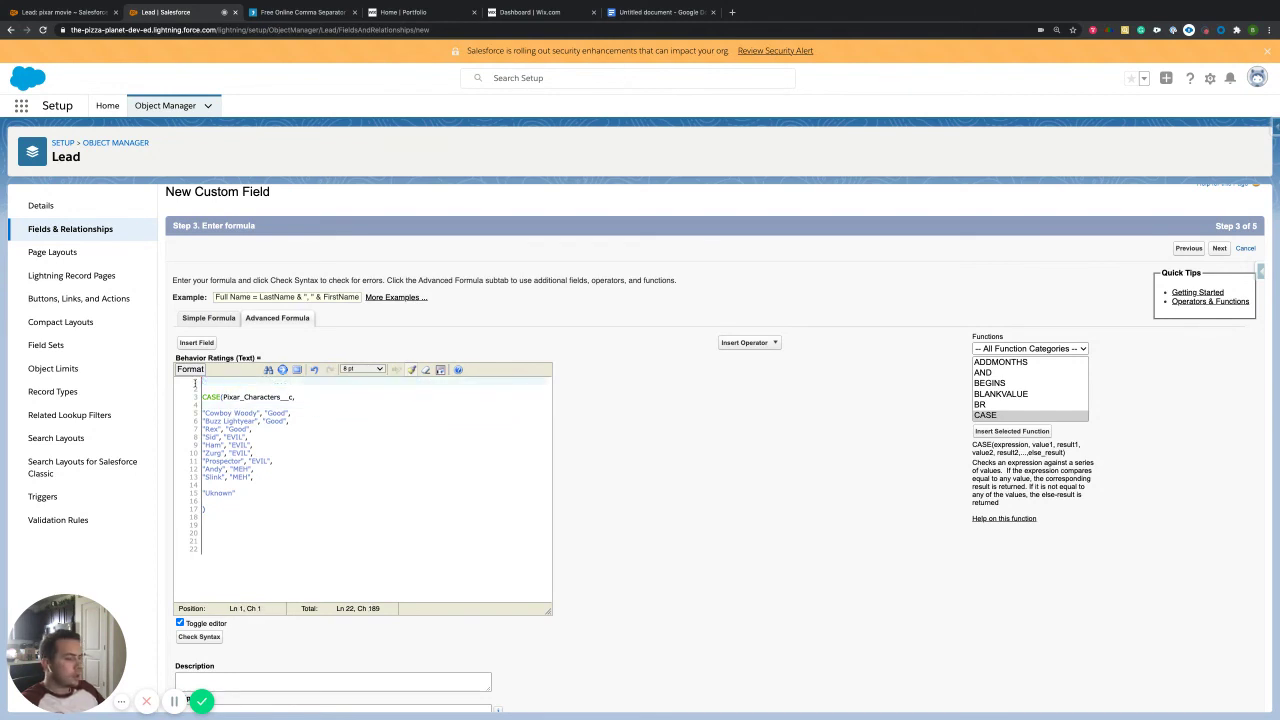
{"action": "key", "text": "Down"}
{"action": "key", "text": "Down"}
{"action": "key", "text": "BackSpace"}
{"action": "key", "text": "BackSpace"}
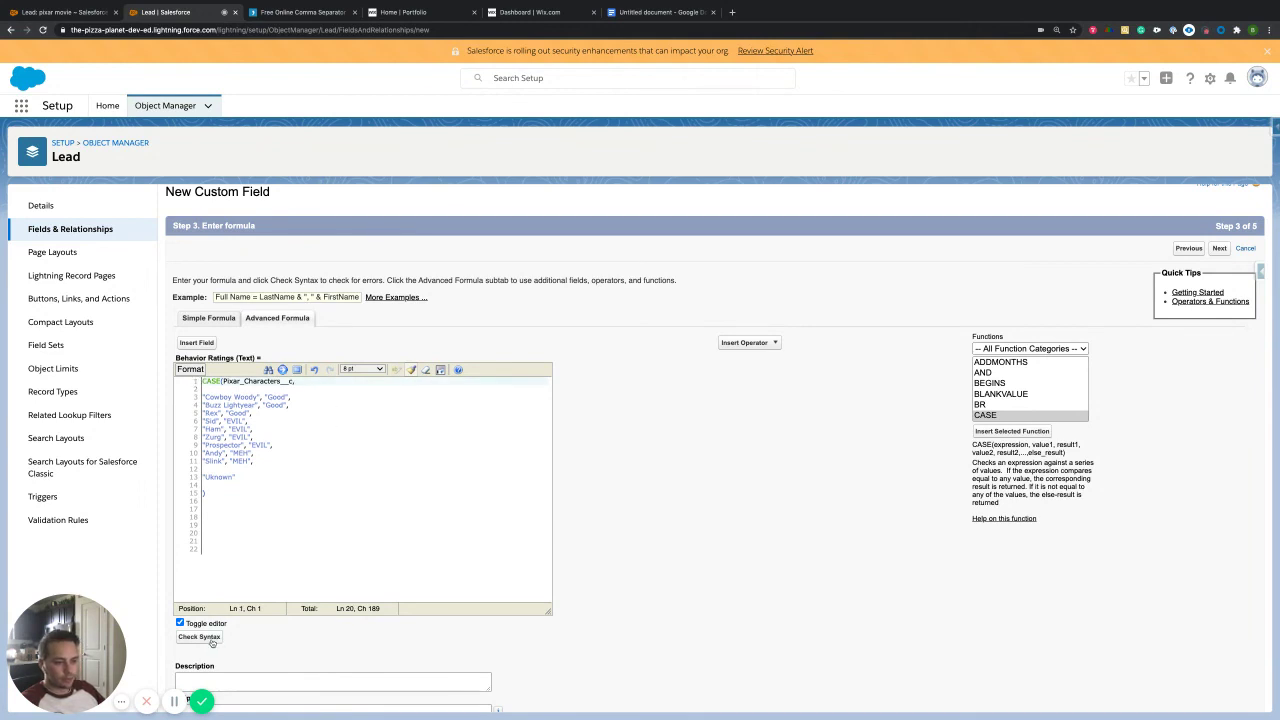
- Run Check Syntax and confirm the formula shows no syntax errors
{"action": "left_click", "coordinate": [211, 639]}
{"action": "scroll", "coordinate": [371, 480], "scroll_direction": "down", "scroll_amount": 1}
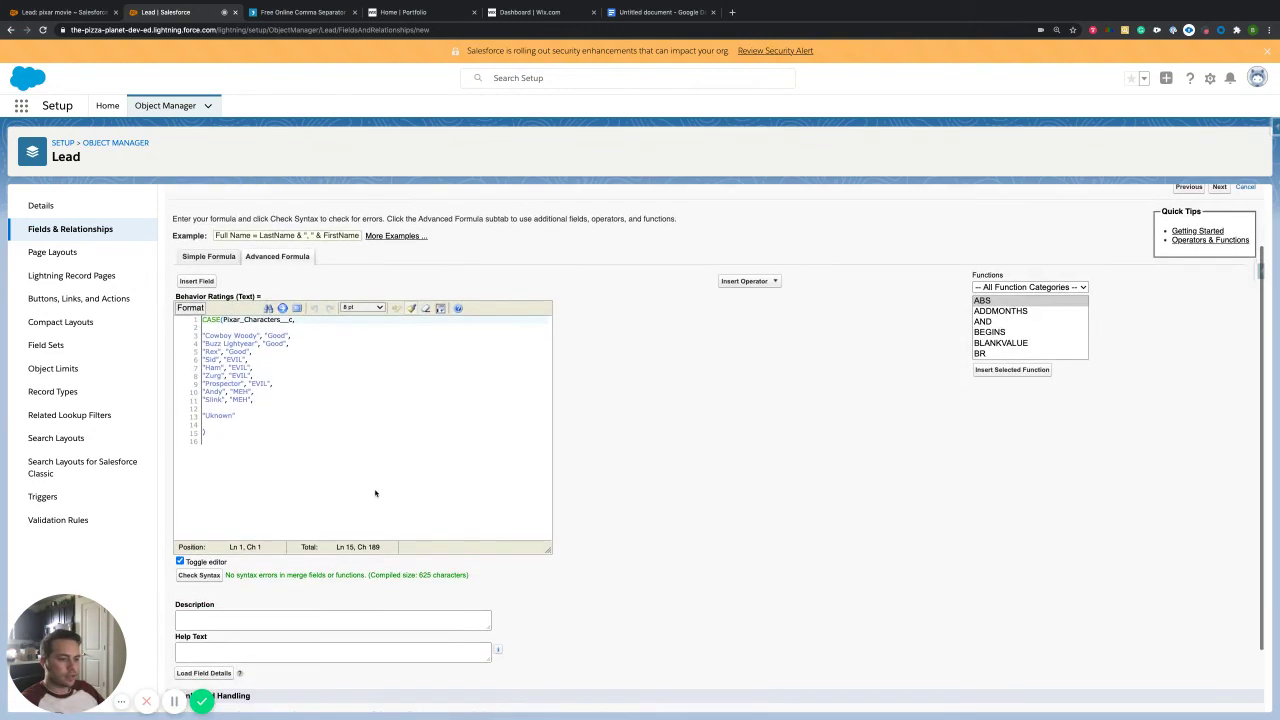
{"action": "mouse_move", "coordinate": [478, 582]}
{"action": "left_mouse_down"}
{"action": "mouse_move", "coordinate": [338, 578]}
{"action": "mouse_move", "coordinate": [467, 571]}
{"action": "left_mouse_up"}
{"action": "left_click", "coordinate": [412, 576]}
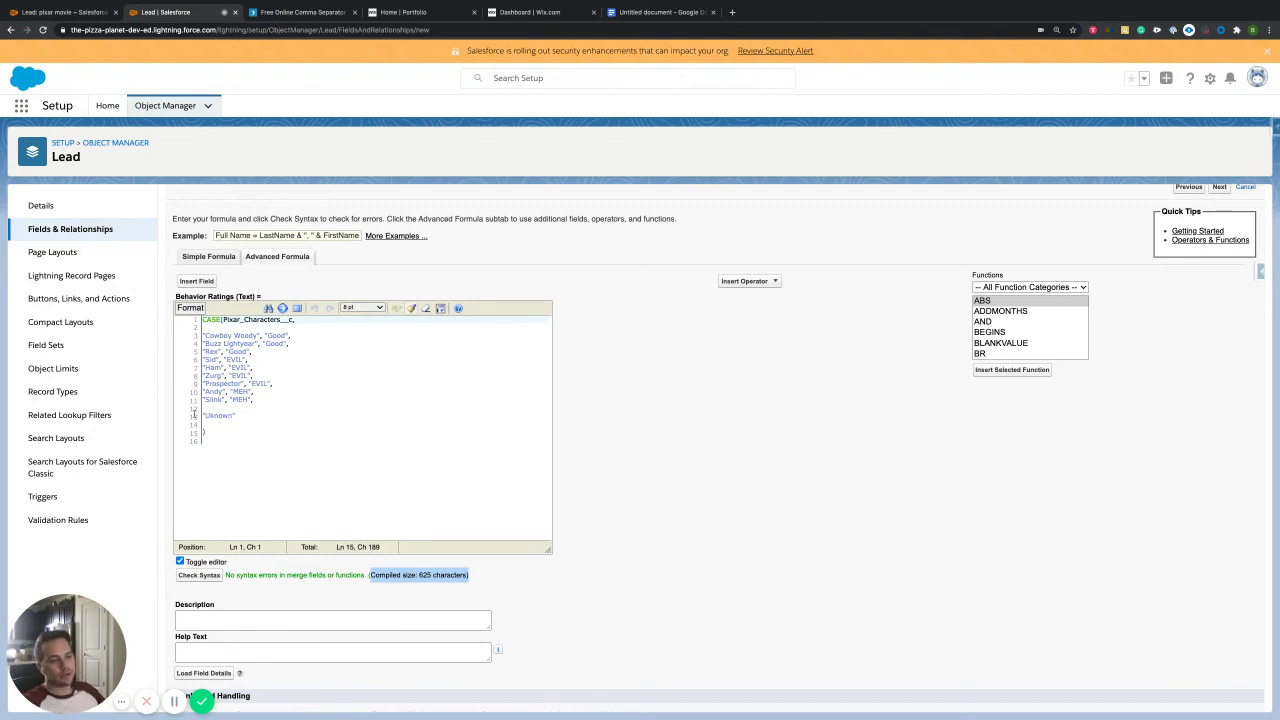
- Review the formula: the Pixar_Characters__c subject, the Cowboy Woody pair and the Uknown default
{"action": "left_click", "coordinate": [225, 408]}
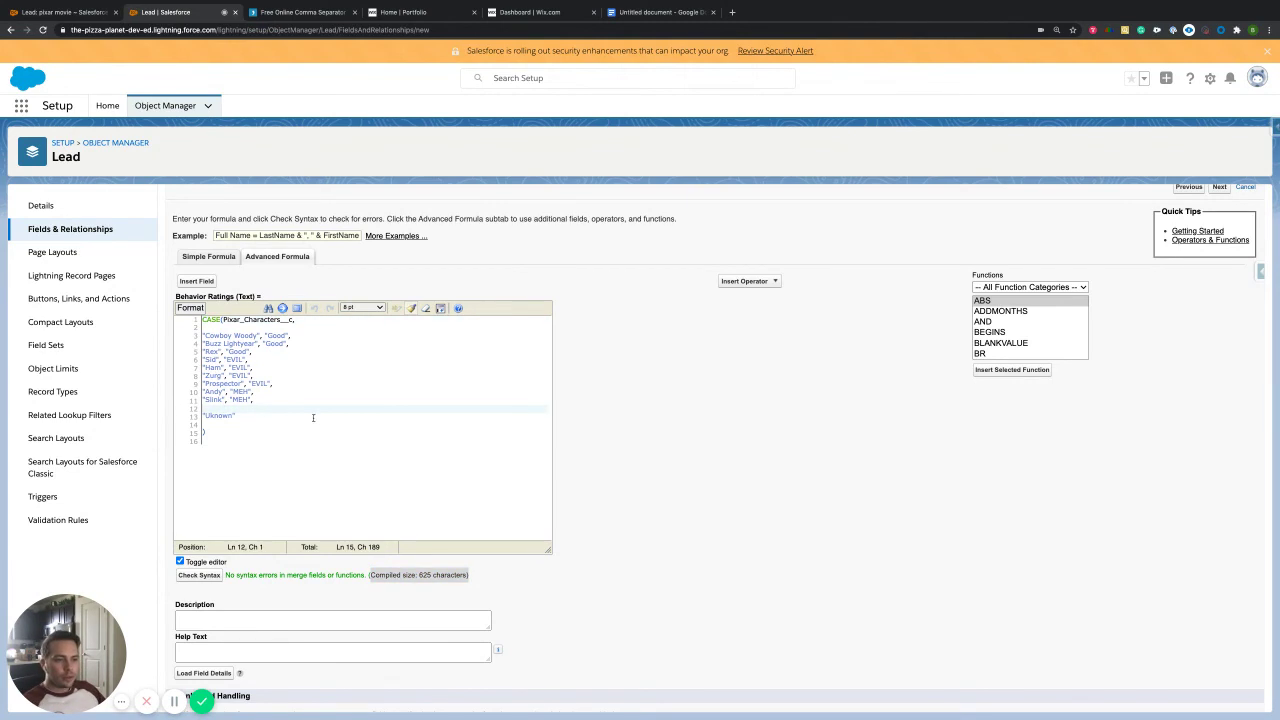
{"action": "left_click", "coordinate": [222, 327]}
{"action": "scroll", "coordinate": [290, 390], "scroll_direction": "up", "scroll_amount": 1}
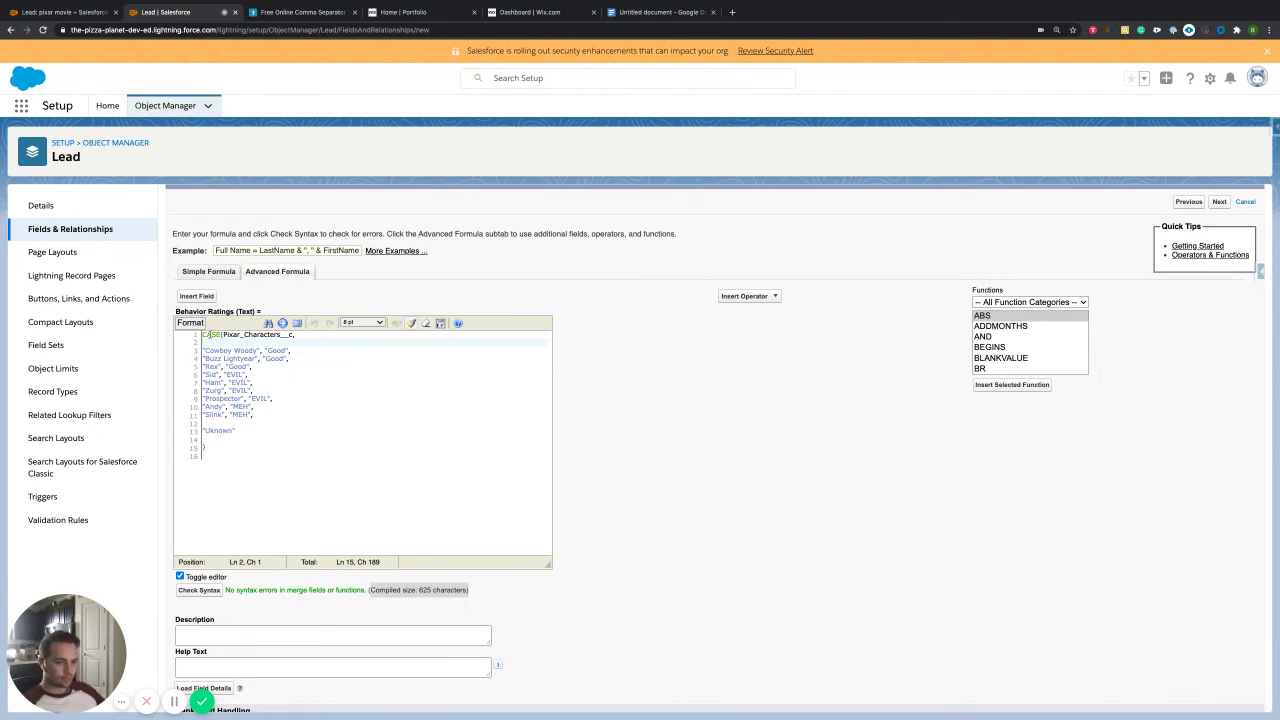
{"action": "left_click", "coordinate": [210, 335]}
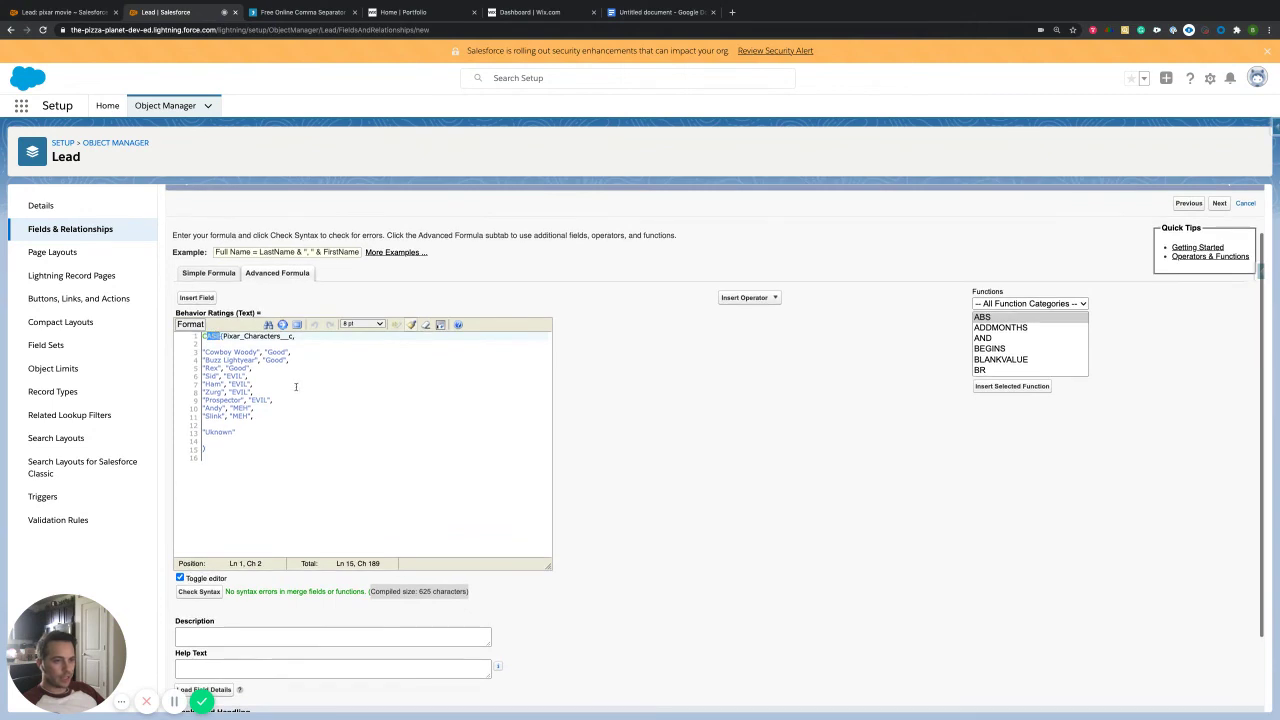
{"action": "left_click_drag", "start_coordinate": [228, 336], "coordinate": [297, 337]}
{"action": "left_click", "coordinate": [349, 383]}
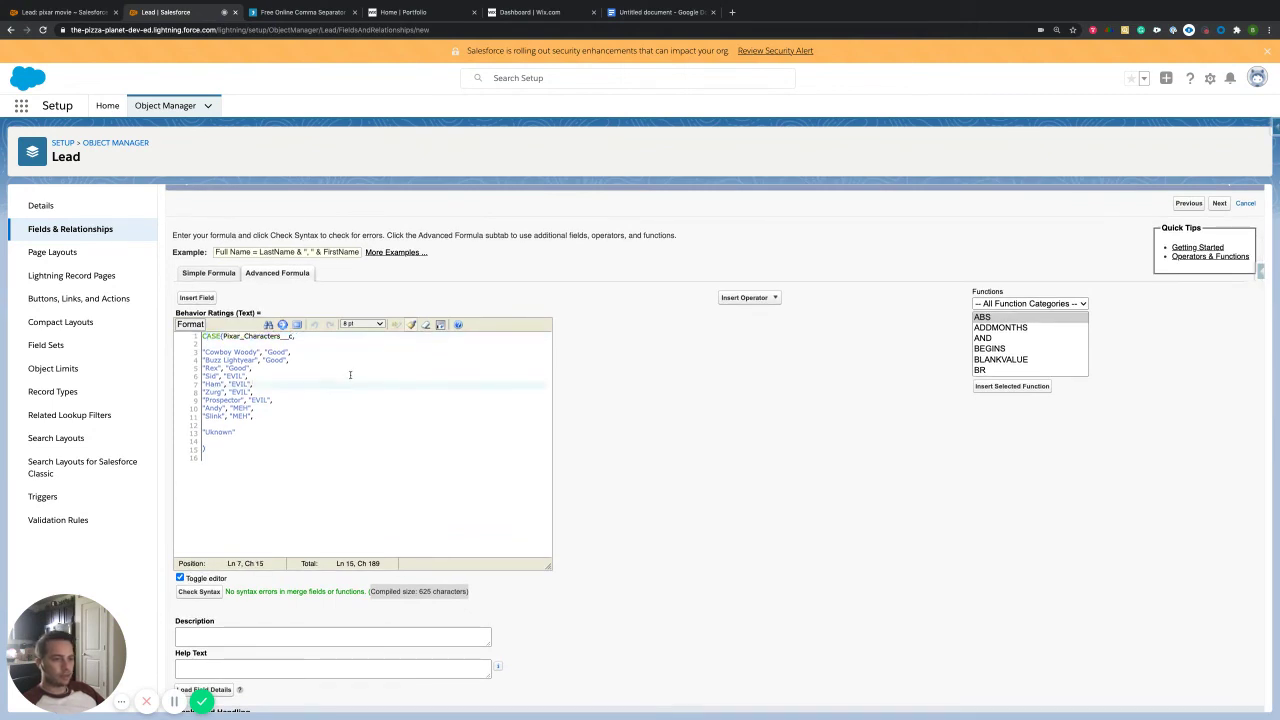
{"action": "left_click", "coordinate": [212, 352]}
{"action": "left_click_drag", "start_coordinate": [227, 352], "coordinate": [276, 352]}
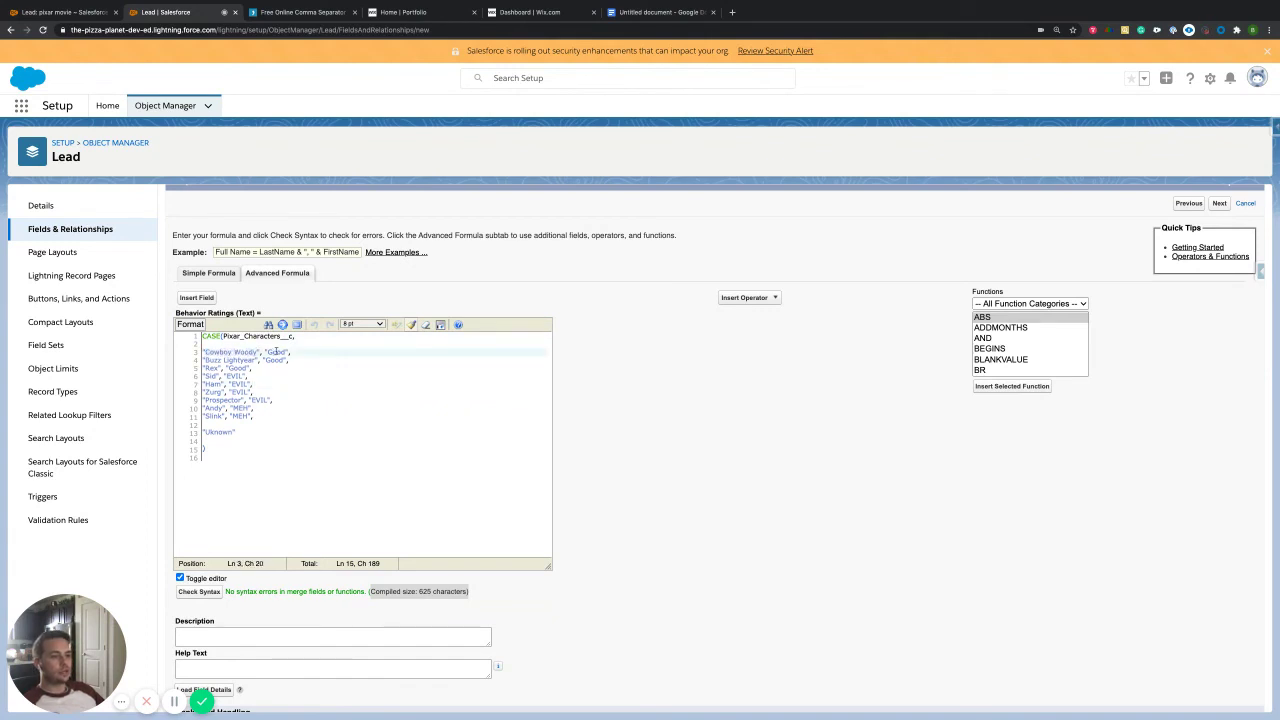
{"action": "left_click", "coordinate": [238, 385]}
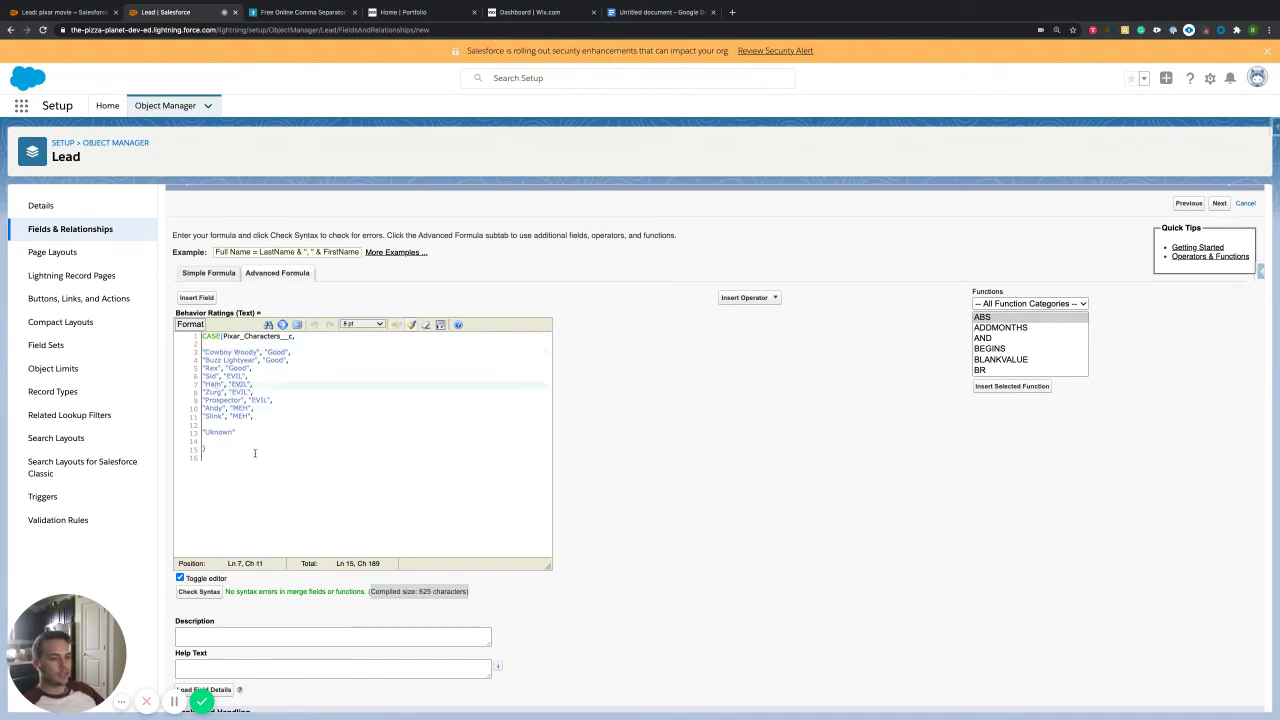
{"action": "left_click_drag", "start_coordinate": [236, 433], "coordinate": [197, 430]}
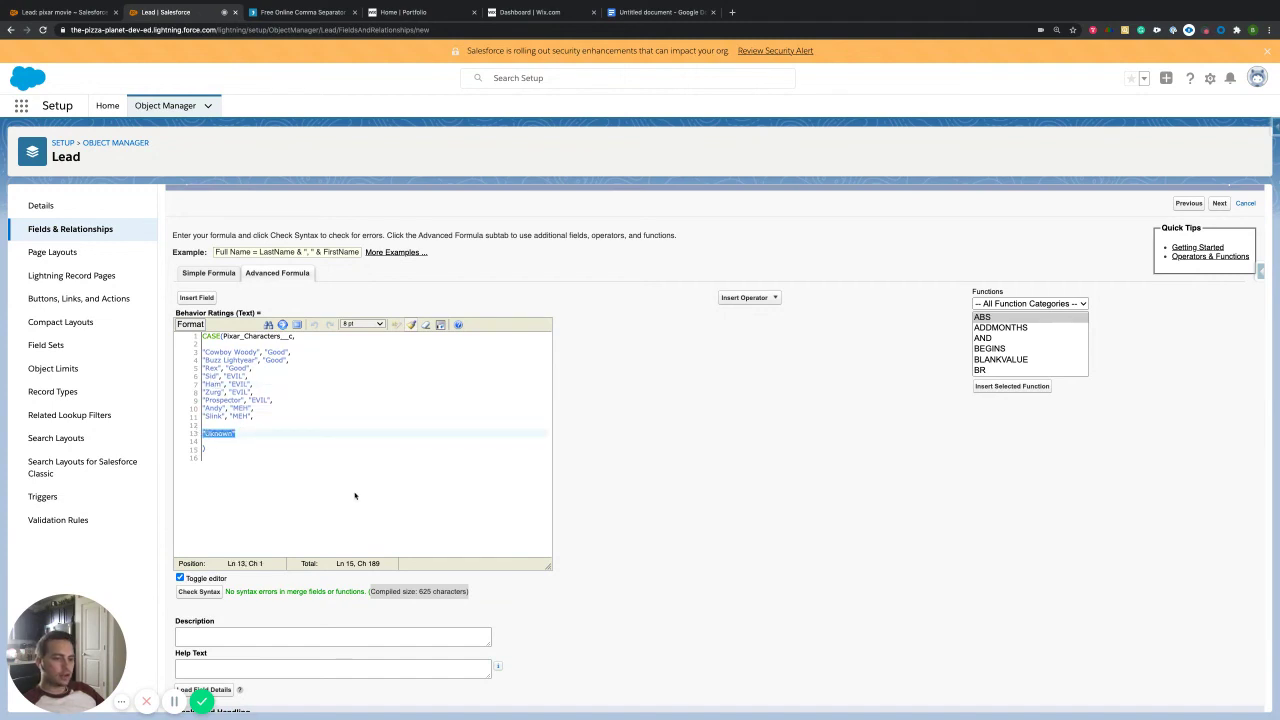
{"action": "left_click", "coordinate": [243, 451]}
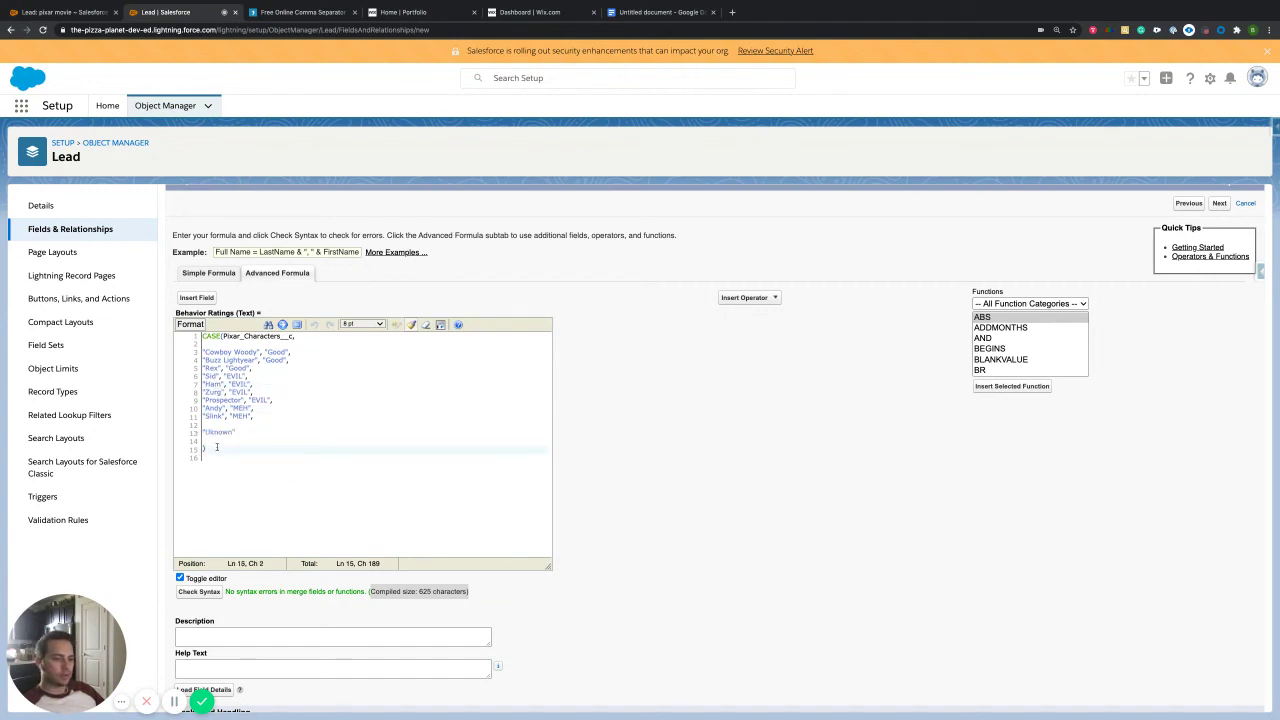
- Advance the Behavior Ratings field to the field-level security step
{"action": "scroll", "coordinate": [276, 510], "scroll_direction": "down", "scroll_amount": 1}
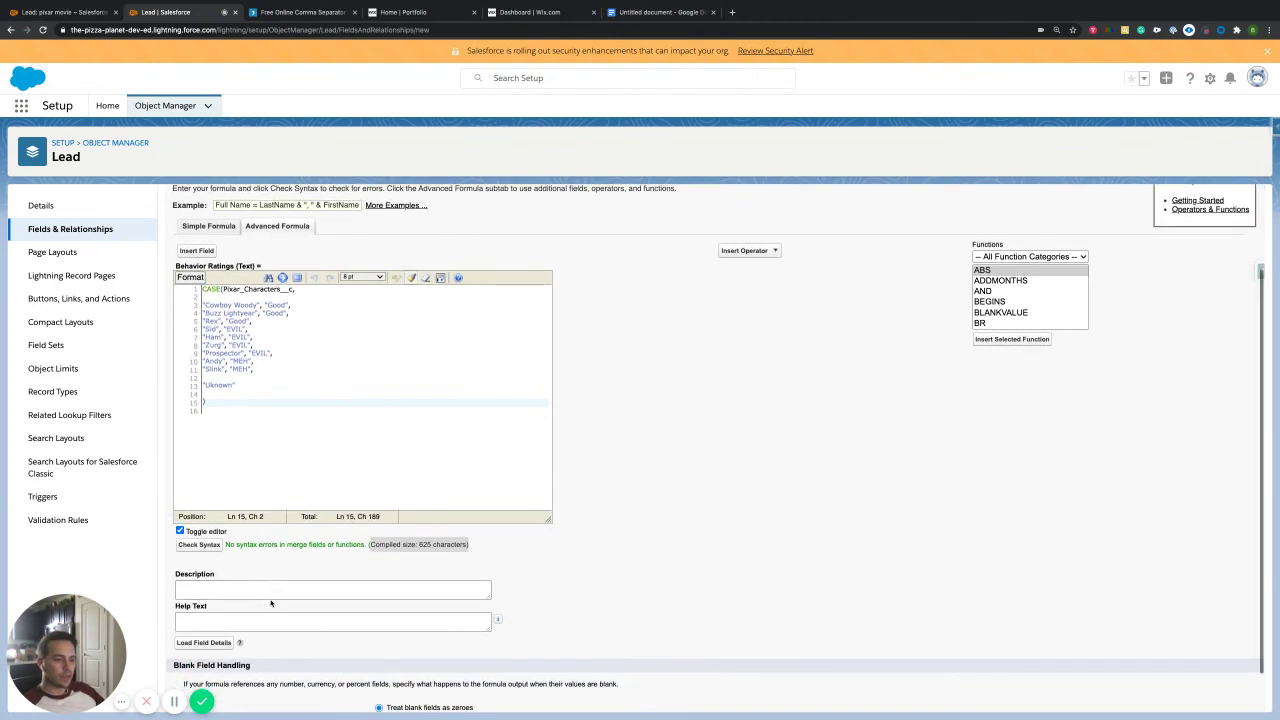
{"action": "left_click", "coordinate": [280, 589]}
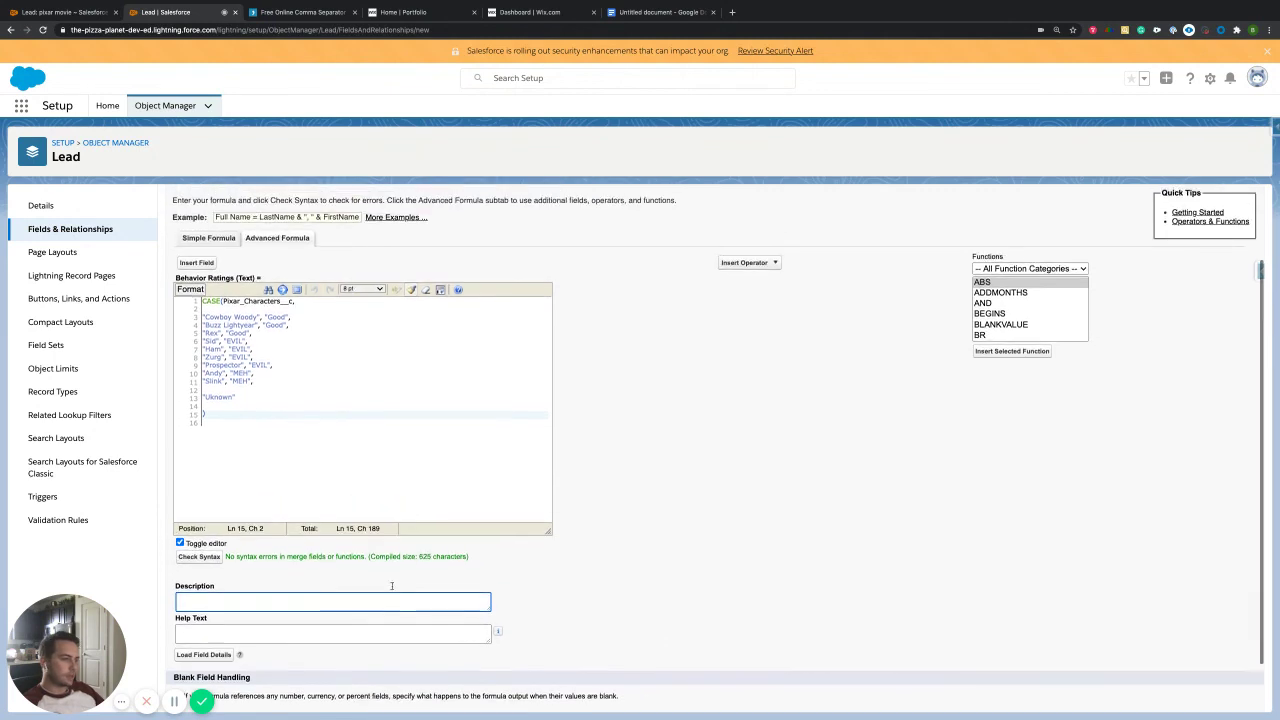
{"action": "scroll", "coordinate": [400, 592], "scroll_direction": "up", "scroll_amount": 2}
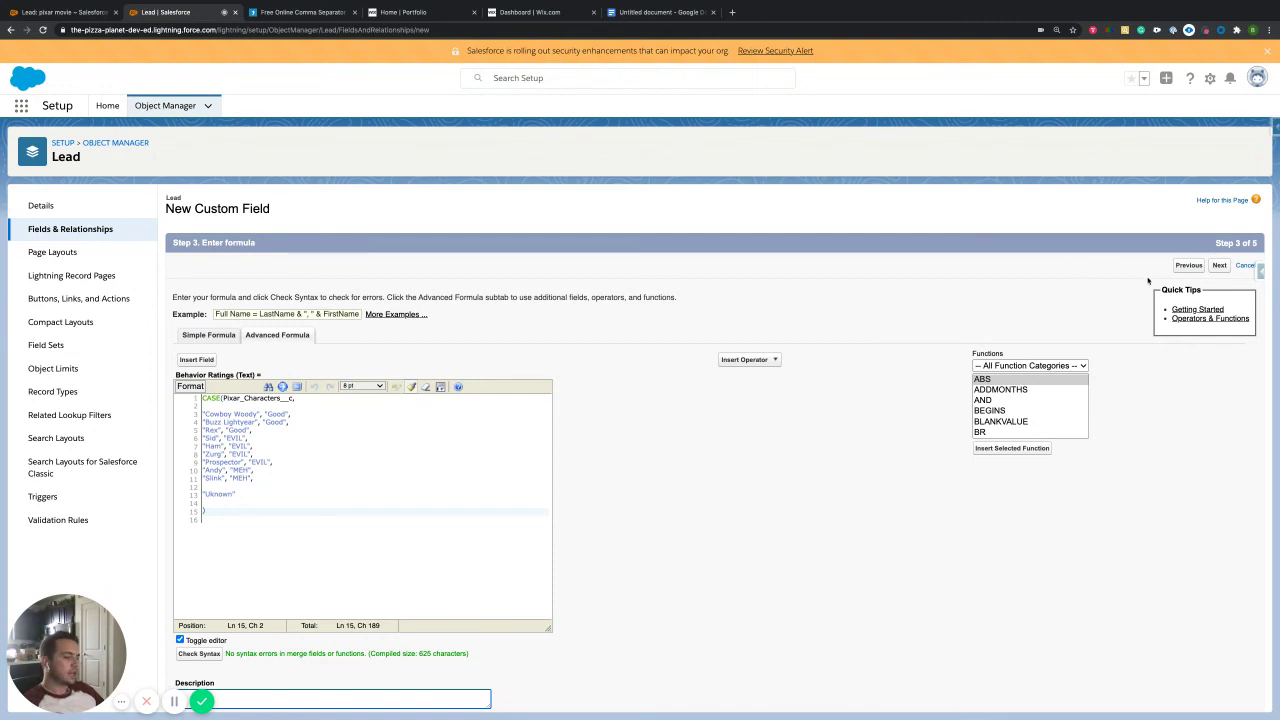
{"action": "left_click", "coordinate": [1219, 265]}
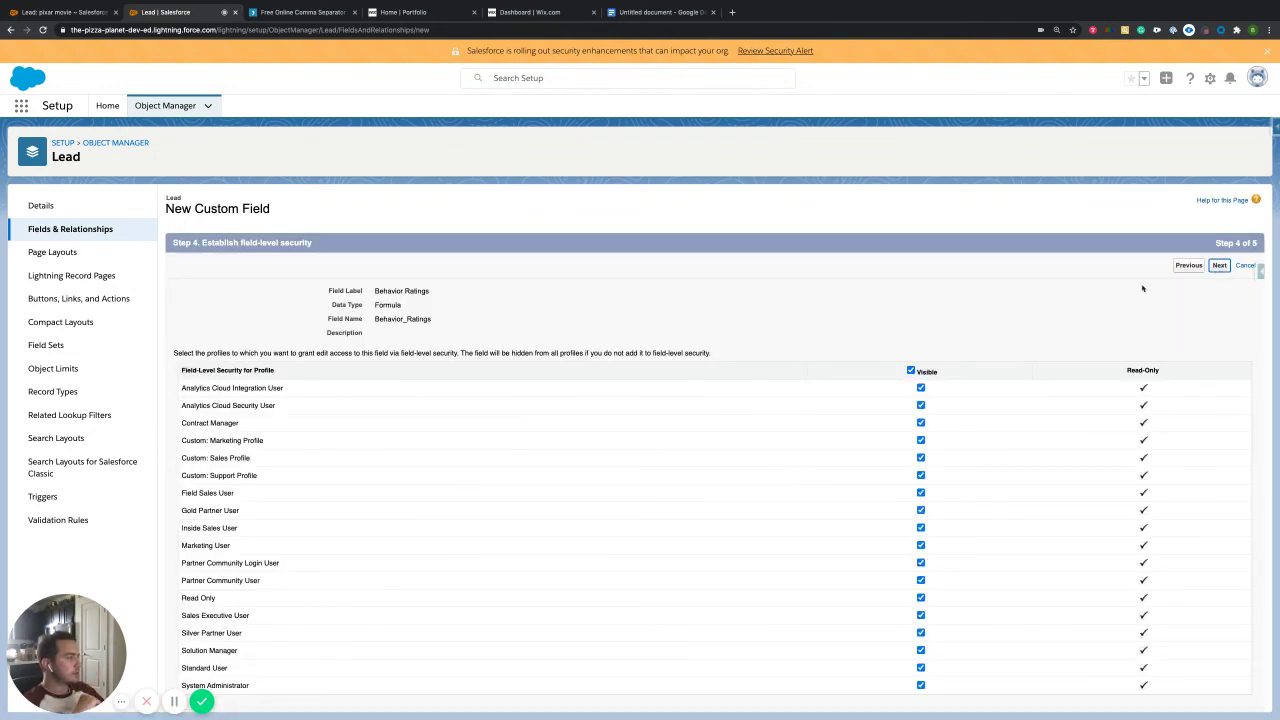
- Save Behavior Ratings, filter Lead fields by 'beha', and return to the pixar movie lead tab
{"action": "left_click", "coordinate": [1219, 265]}
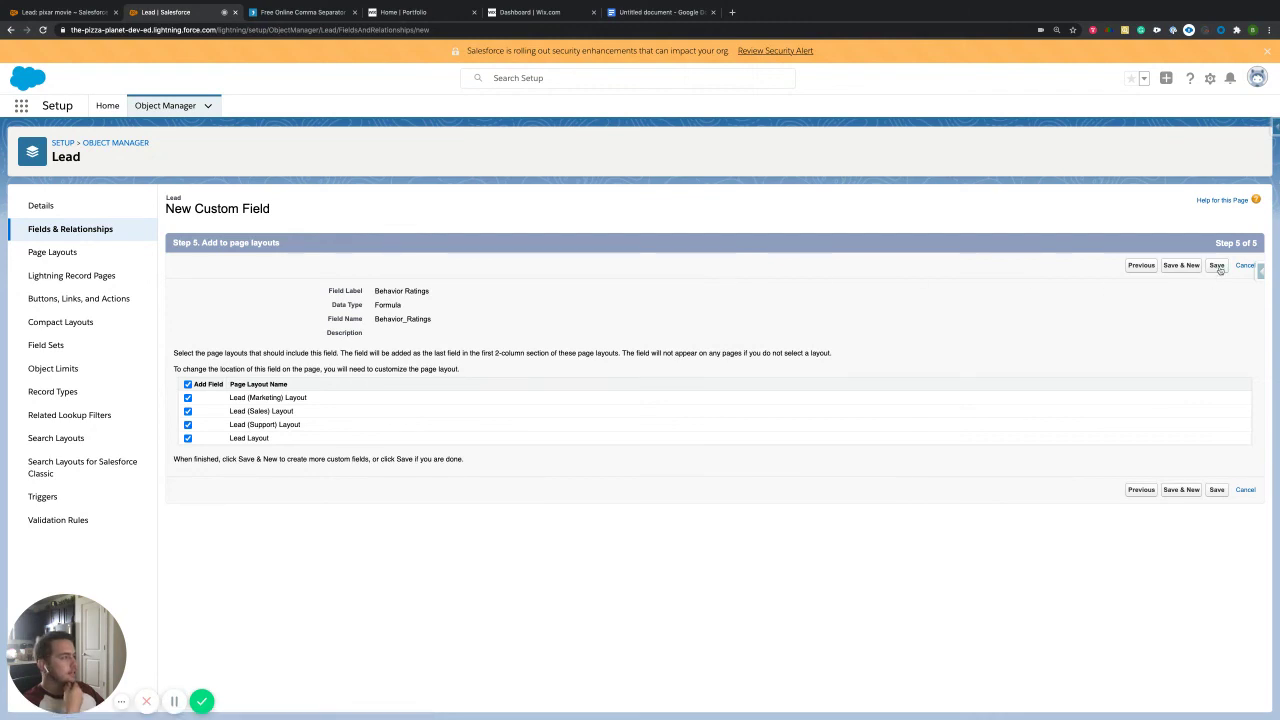
{"action": "left_click", "coordinate": [1216, 265]}
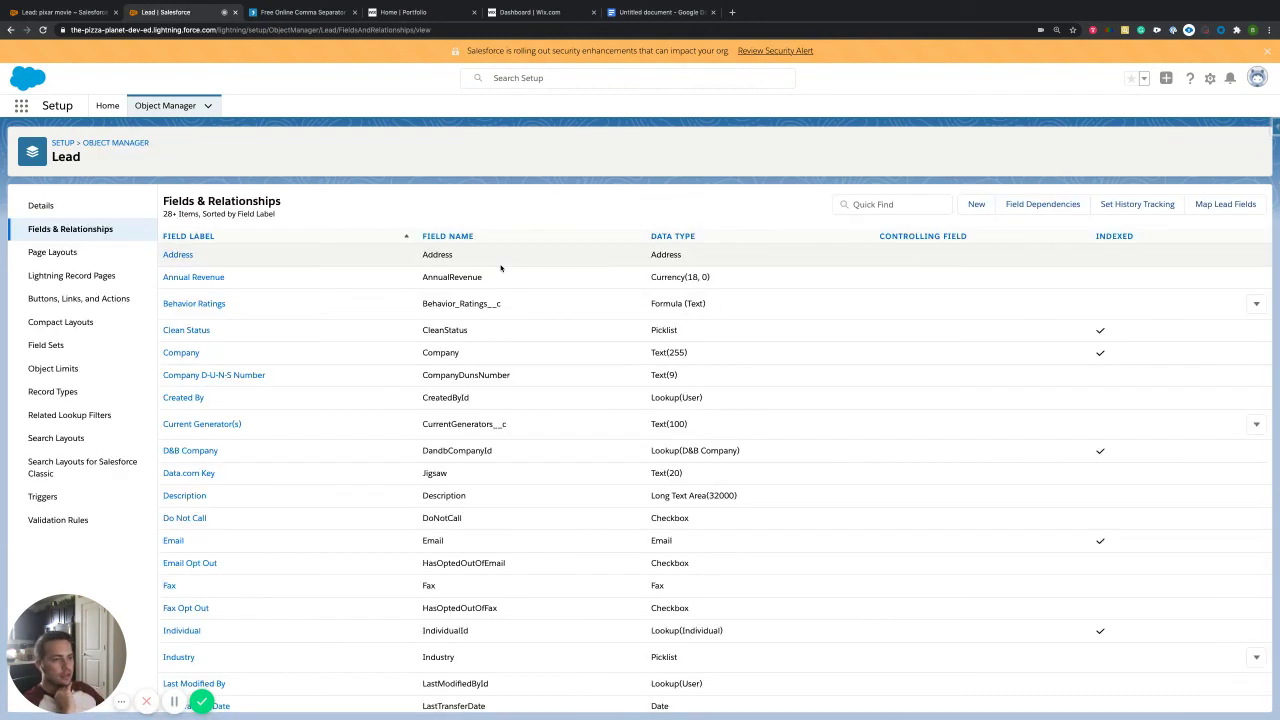
{"action": "left_click", "coordinate": [880, 204]}
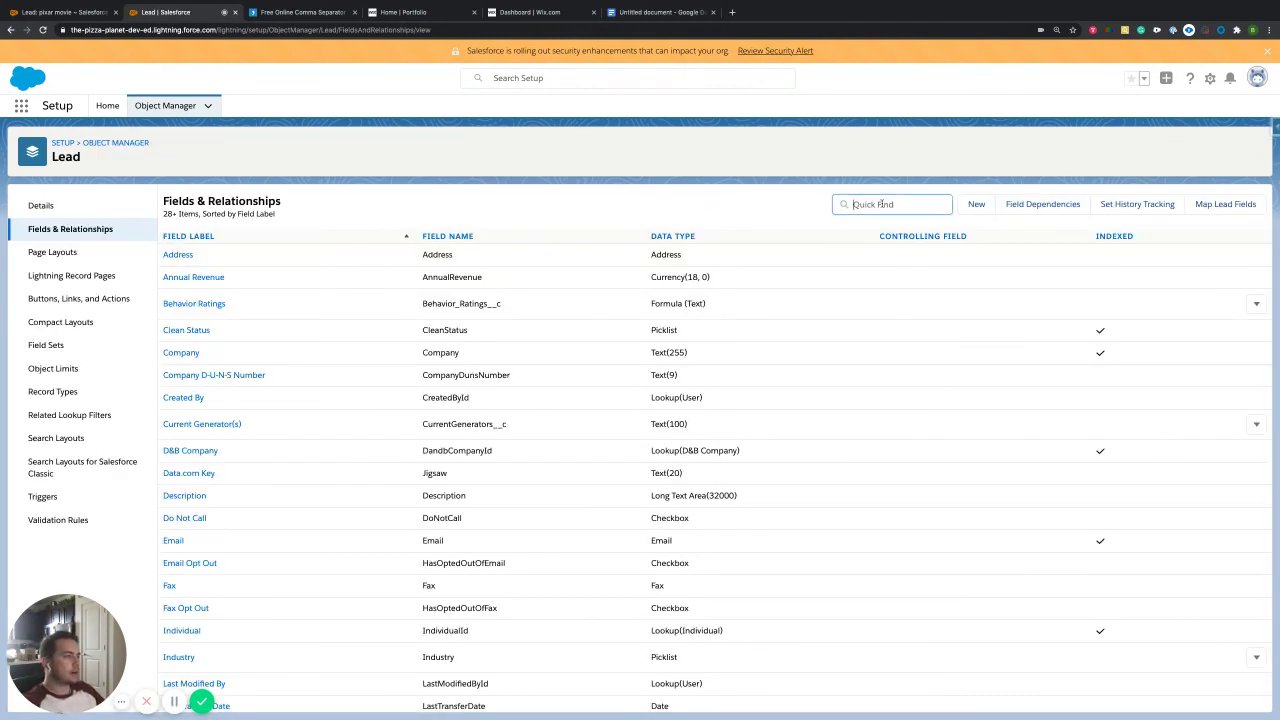
{"action": "type", "text": "beha"}
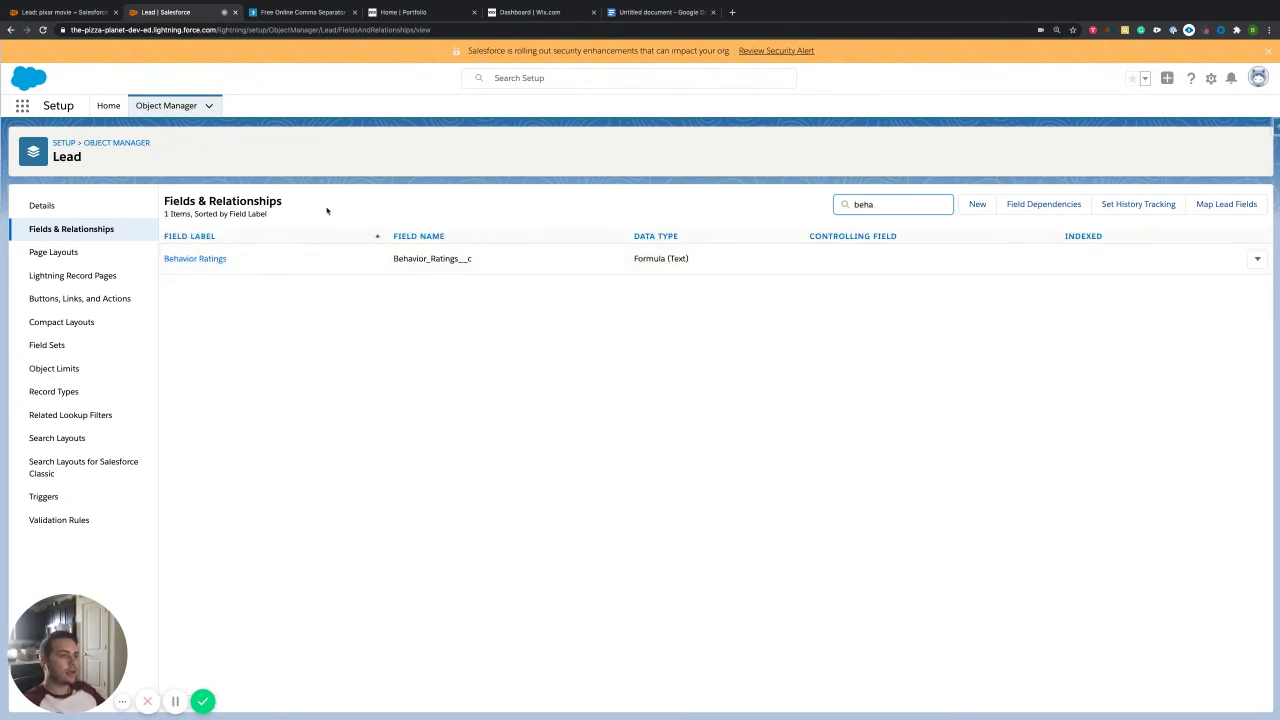
{"action": "left_click", "coordinate": [70, 11]}
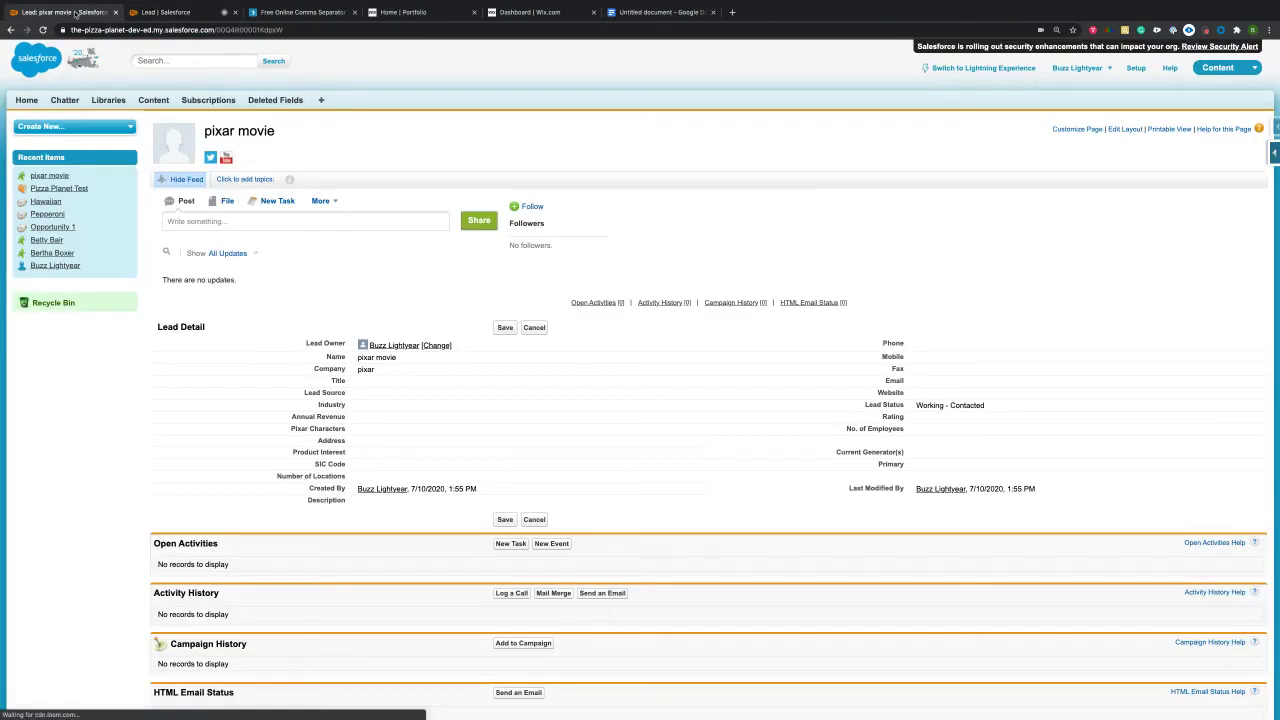
- Reload the pixar movie lead and search the page for 'behavio'
{"action": "left_click", "coordinate": [42, 31]}
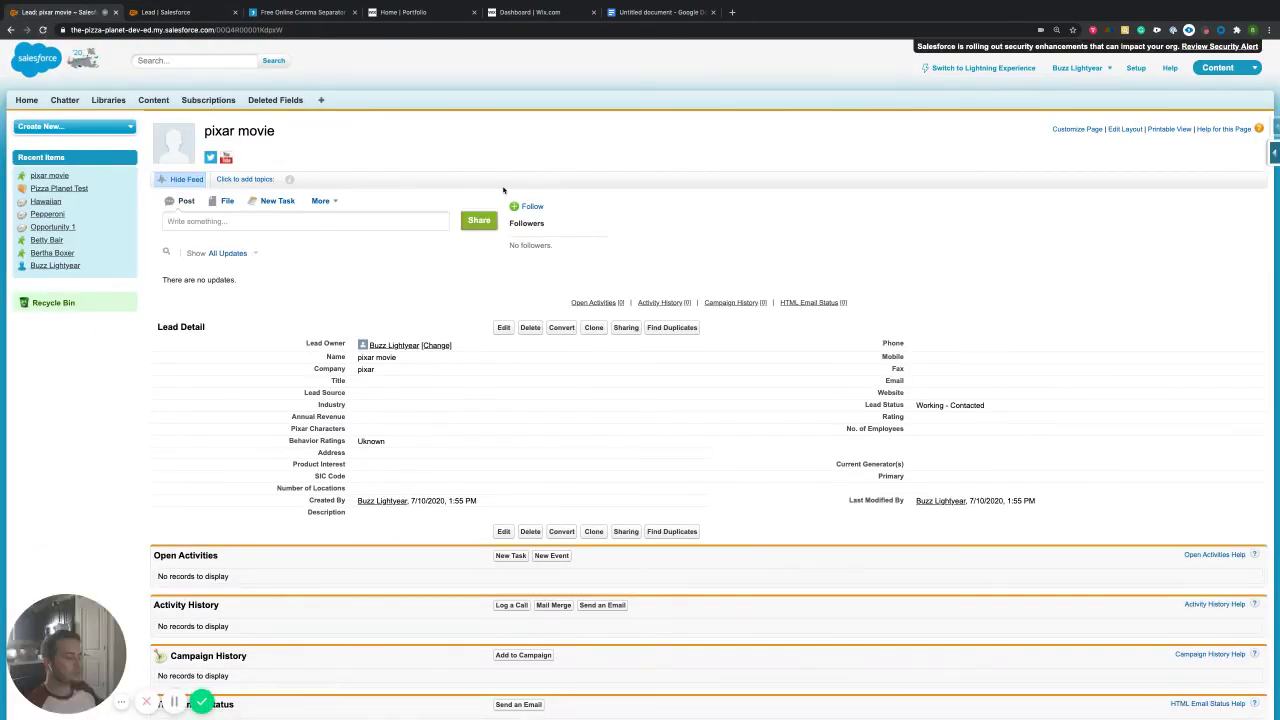
{"action": "key", "text": "ctrl+f"}
{"action": "type", "text": "behavio"}
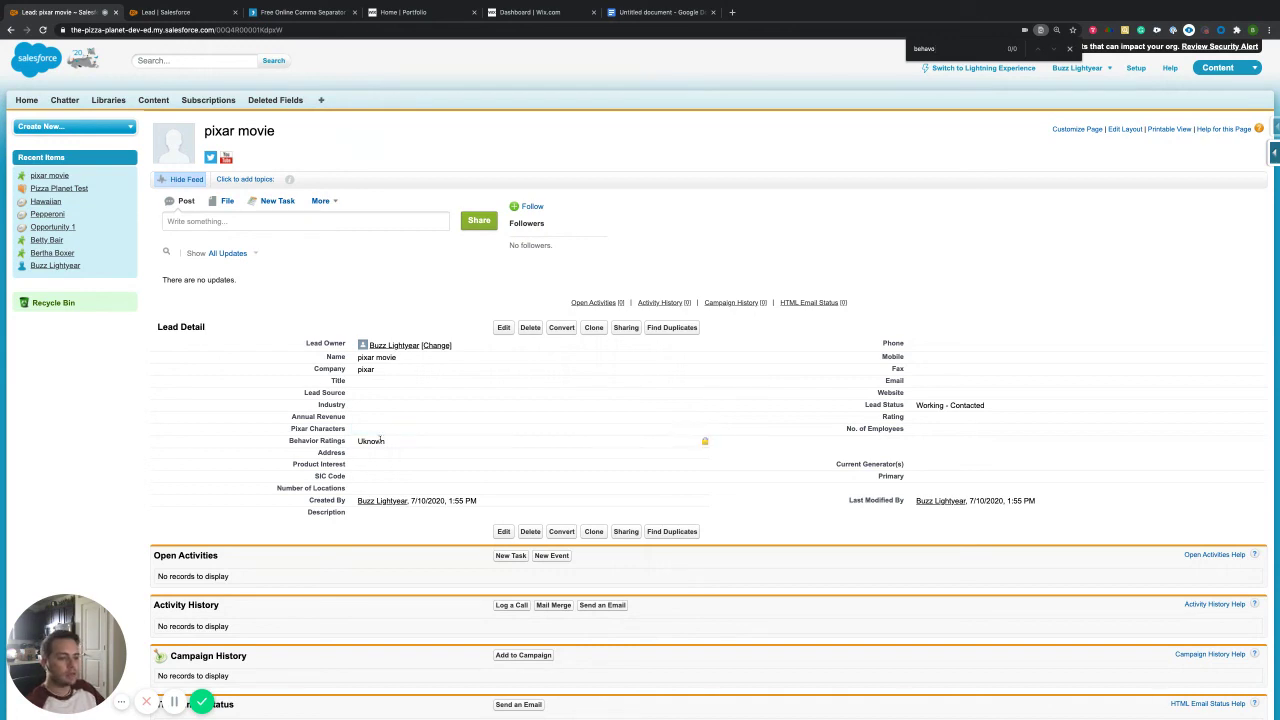
- Note Behavior Ratings reads Uknown, then open the Pixar Characters picklist for editing
{"action": "left_click_drag", "start_coordinate": [389, 443], "coordinate": [355, 441]}
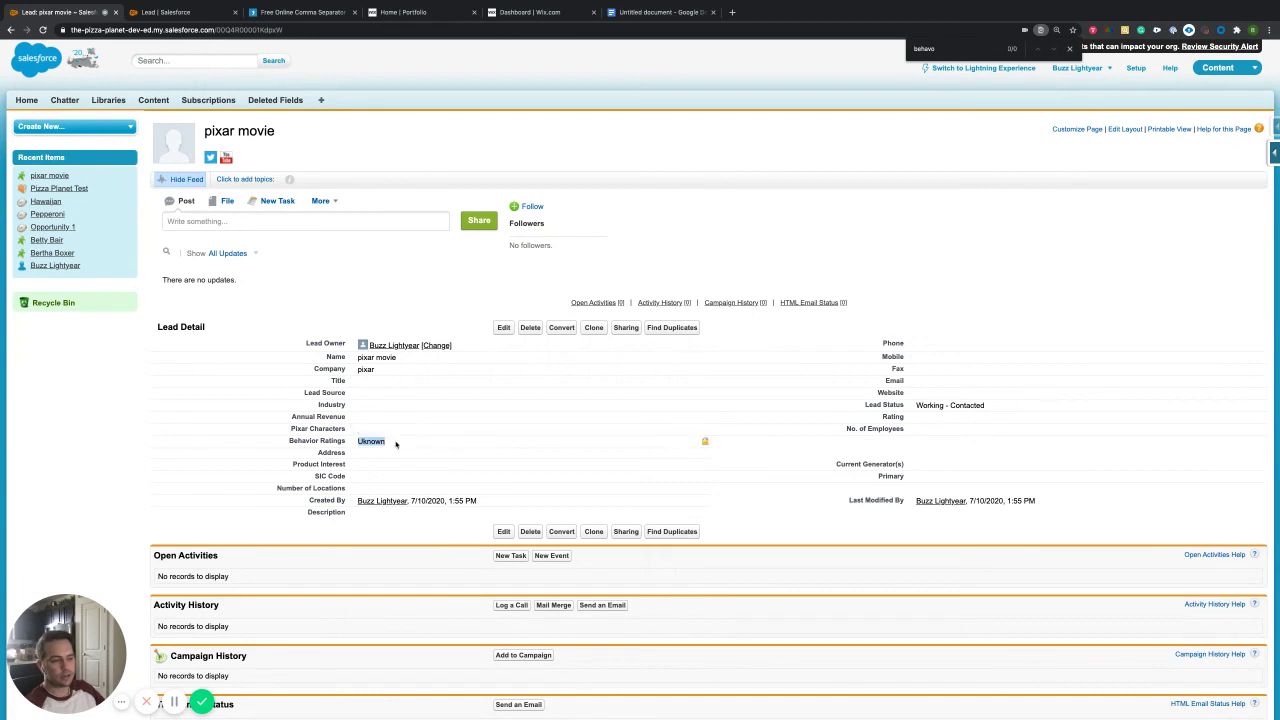
{"action": "left_click", "coordinate": [392, 441]}
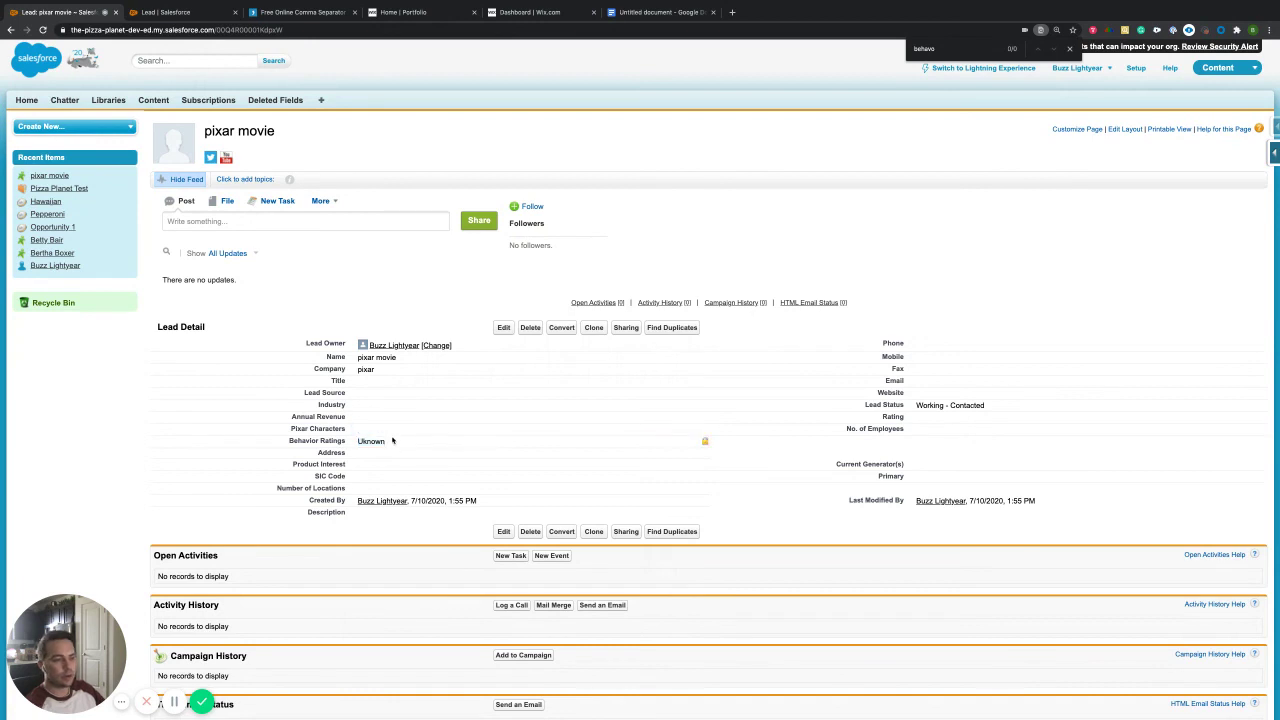
{"action": "double_click", "coordinate": [368, 430]}
{"action": "left_click", "coordinate": [368, 431]}
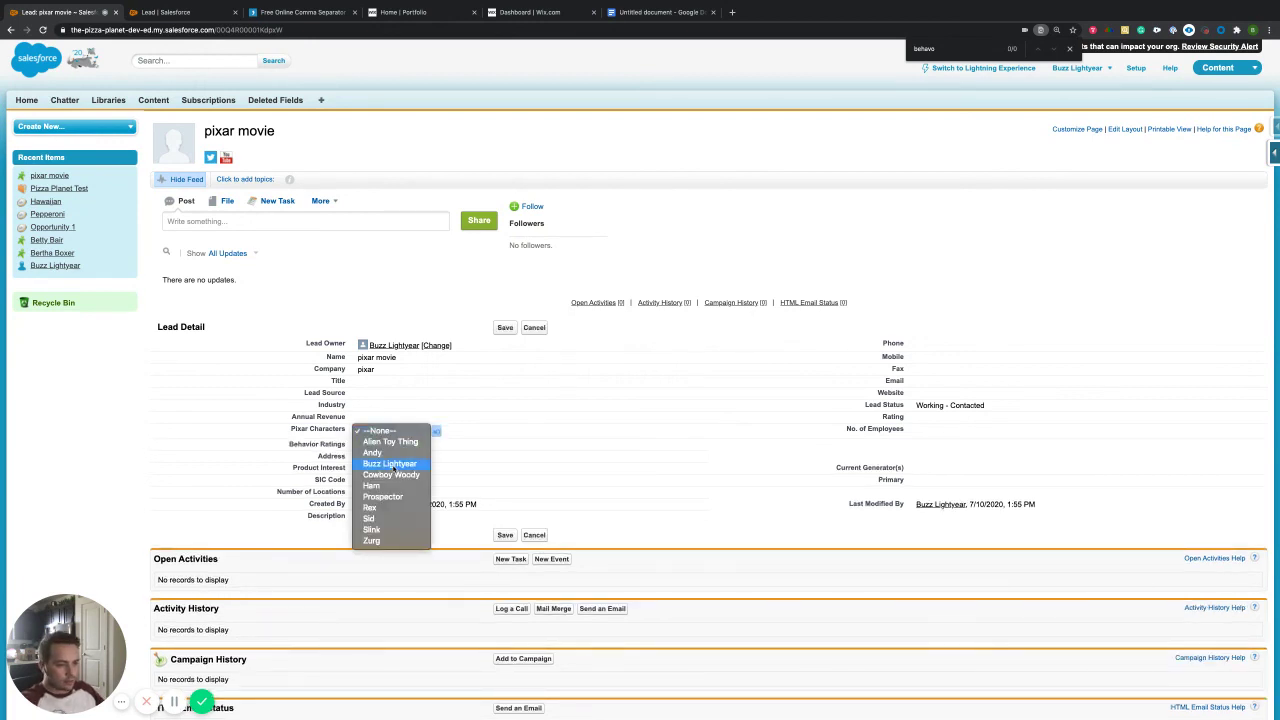
- Save Andy as the lead's Pixar character, then change it to Sid and save
{"action": "left_click", "coordinate": [395, 454]}
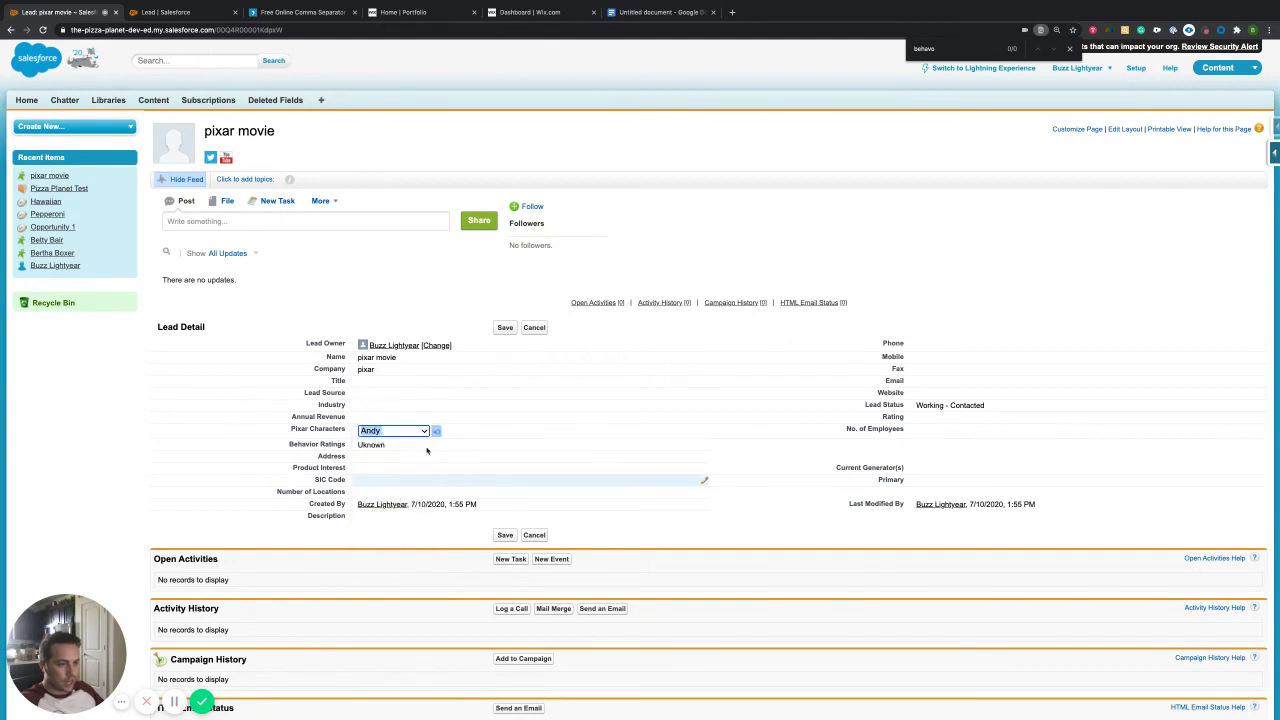
{"action": "left_click", "coordinate": [505, 328]}
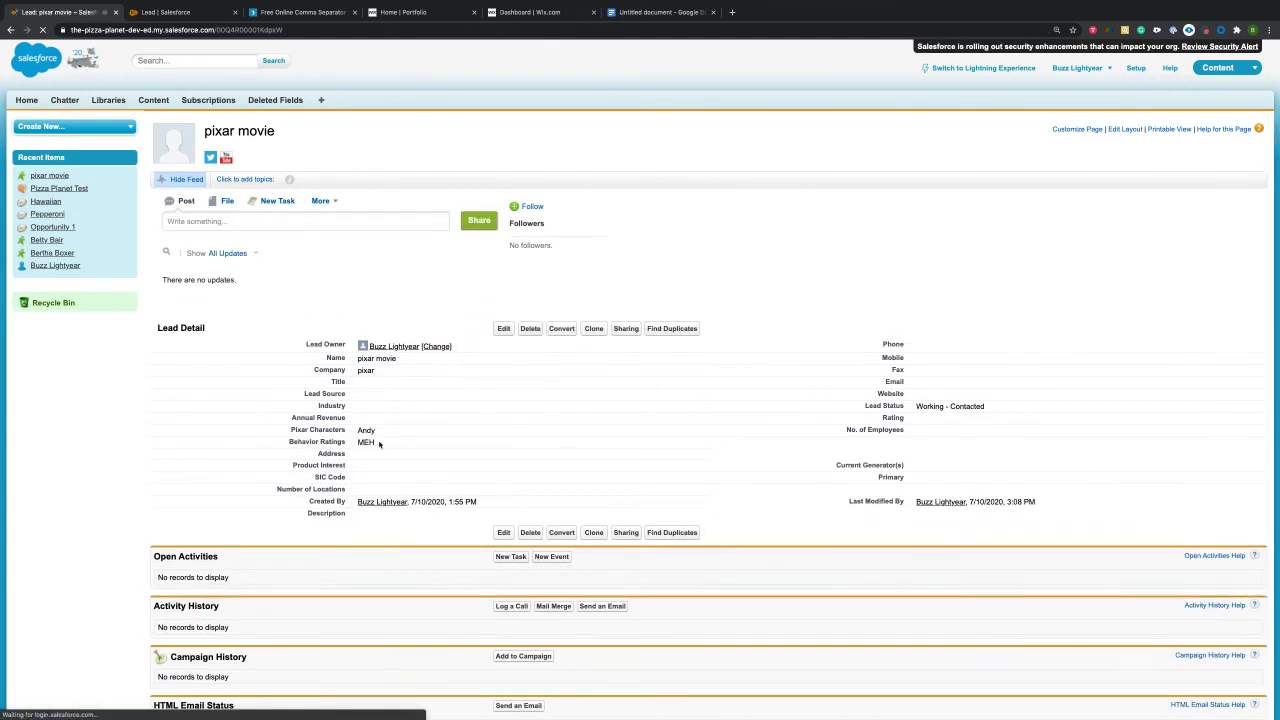
{"action": "double_click", "coordinate": [390, 430]}
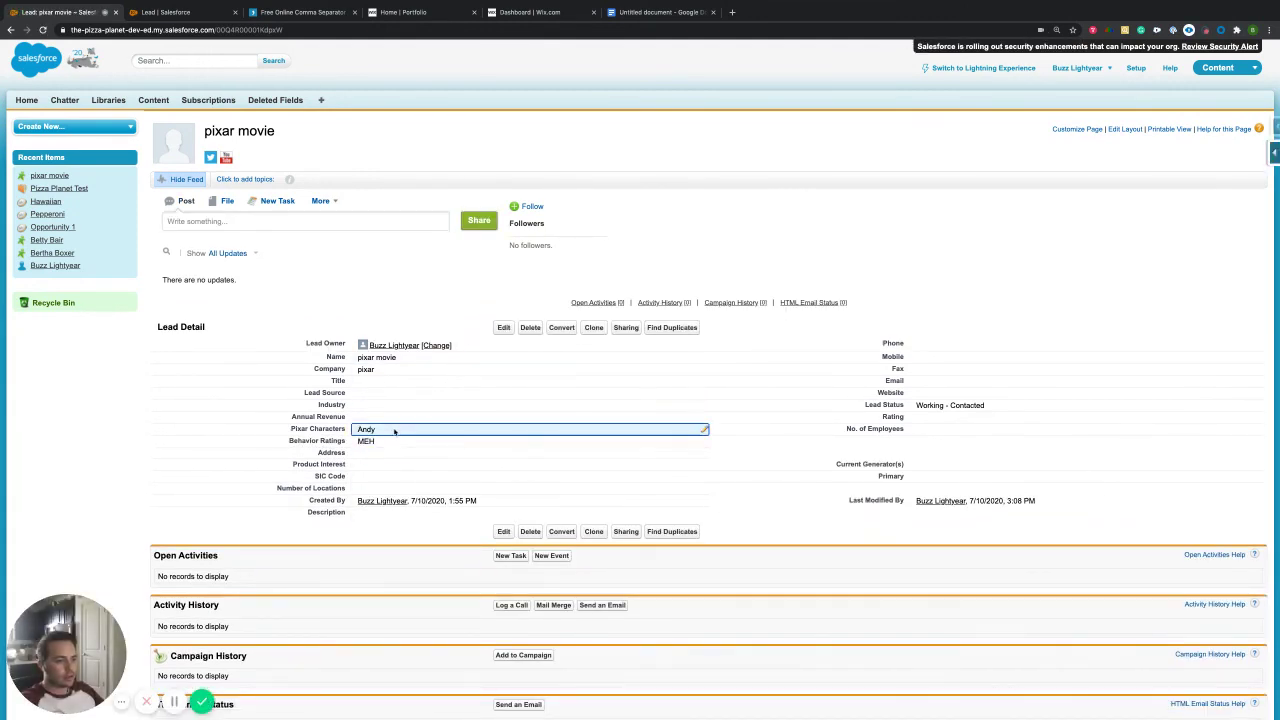
{"action": "left_click", "coordinate": [394, 431]}
{"action": "left_click", "coordinate": [396, 502]}
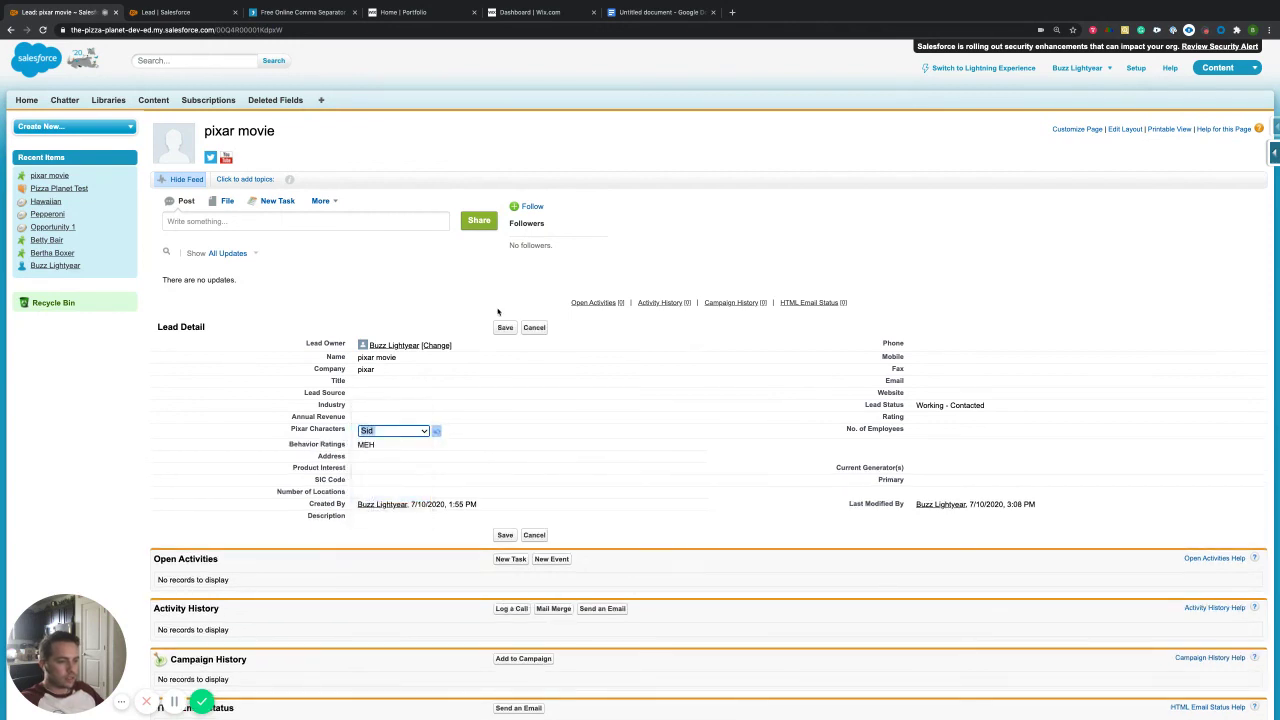
{"action": "left_click", "coordinate": [505, 328]}
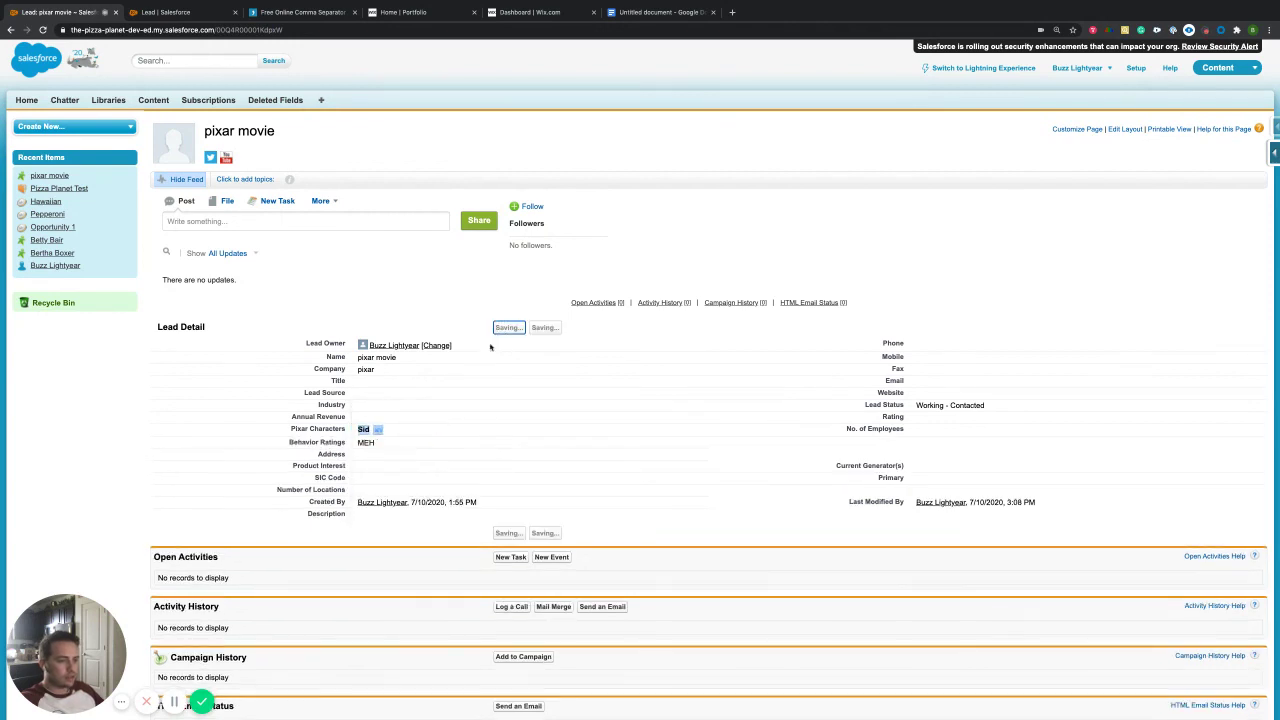
- Confirm Sid rates EVIL, then set the Pixar character to Buzz Lightyear and save
{"action": "double_click", "coordinate": [359, 444]}
{"action": "left_click", "coordinate": [504, 327]}
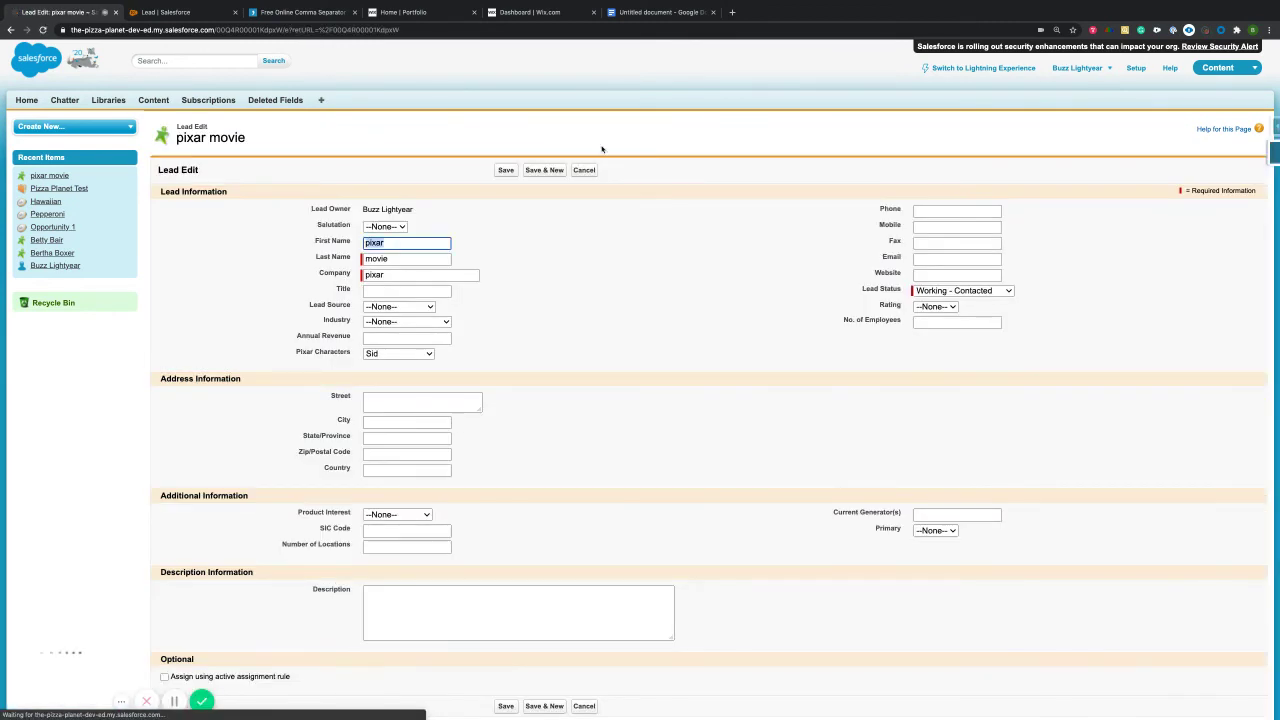
{"action": "left_click", "coordinate": [584, 170]}
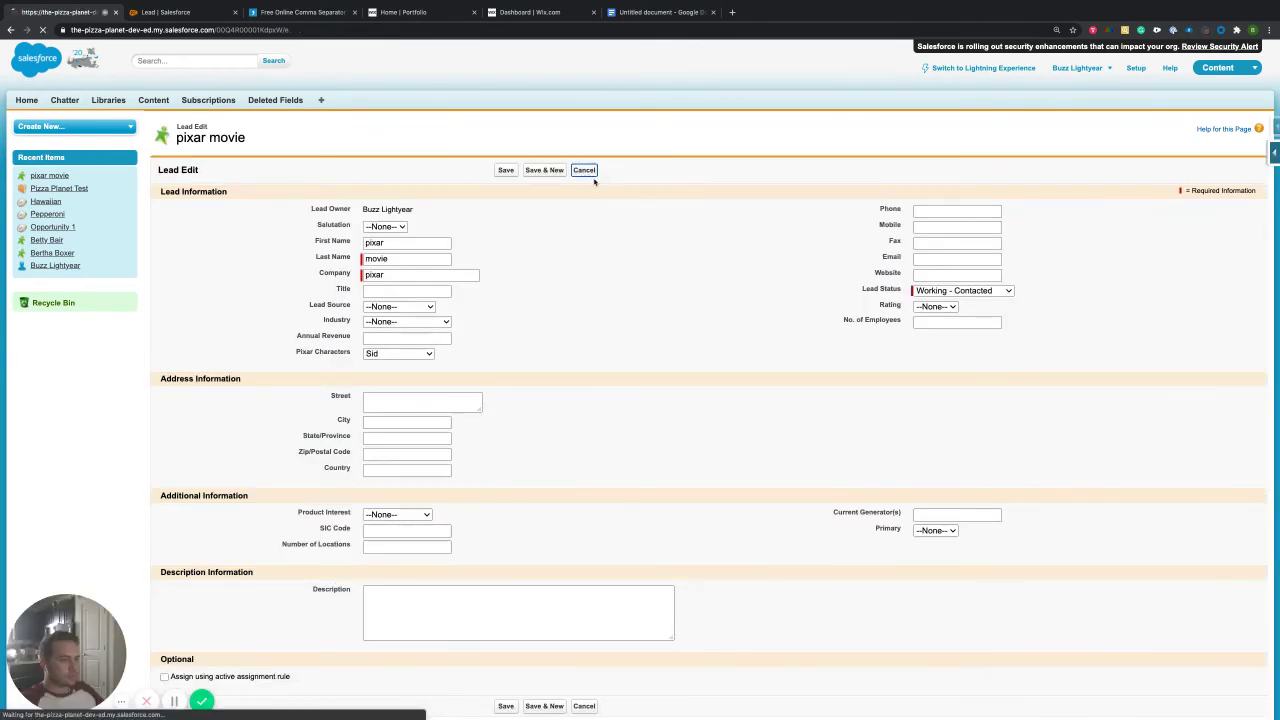
{"action": "double_click", "coordinate": [368, 431]}
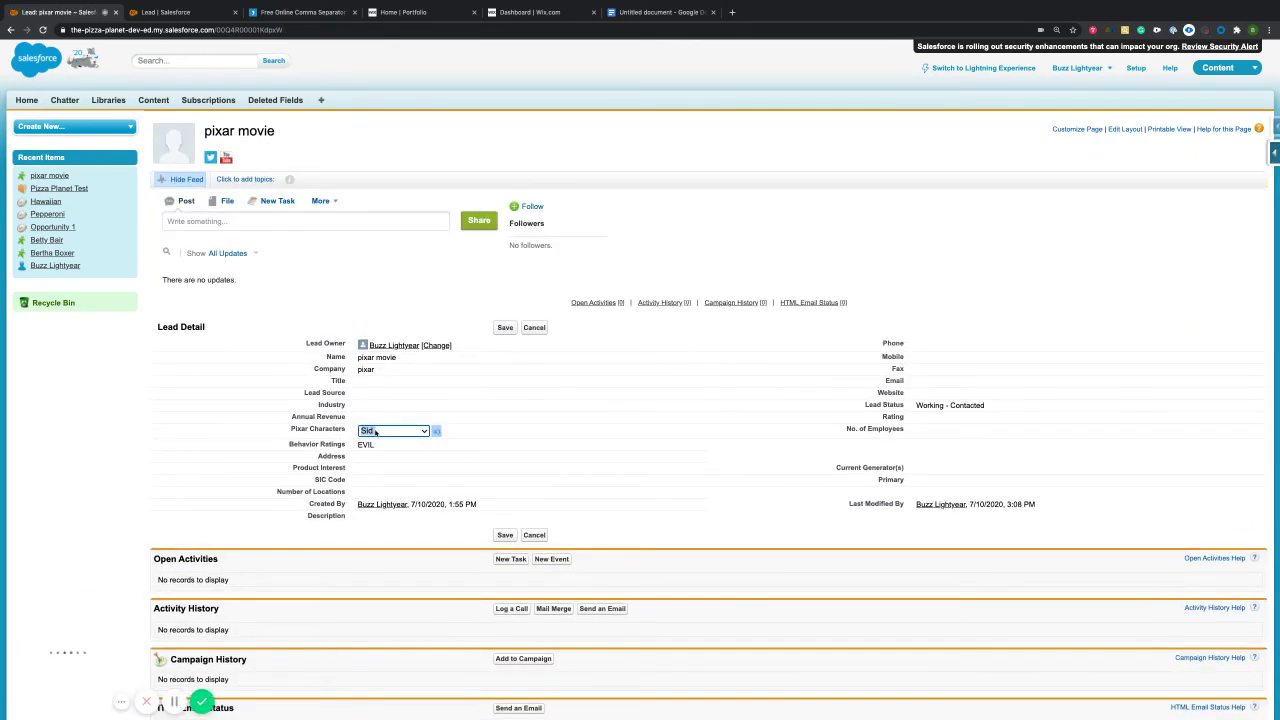
{"action": "left_click", "coordinate": [384, 432]}
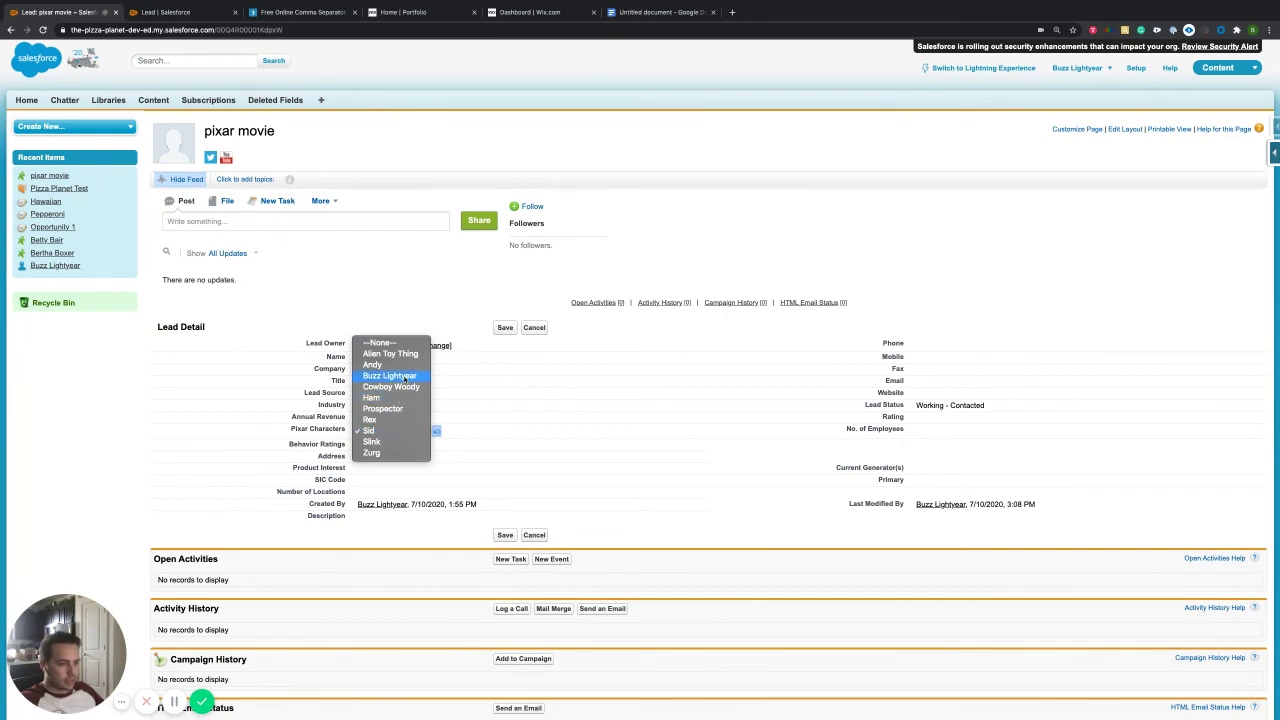
{"action": "left_click", "coordinate": [402, 376]}
{"action": "left_click", "coordinate": [505, 327]}
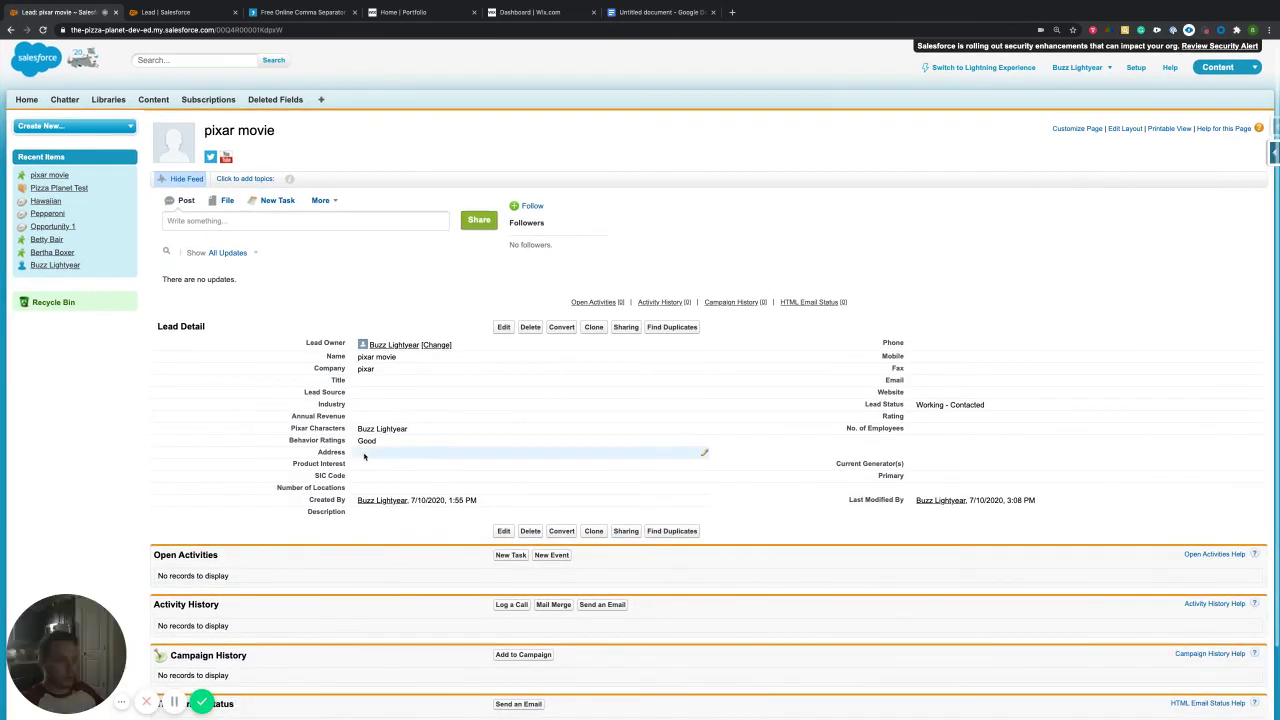
- Change the Pixar character to Alien Toy Thing and save it
{"action": "scroll", "coordinate": [460, 430], "scroll_direction": "down", "scroll_amount": 1}
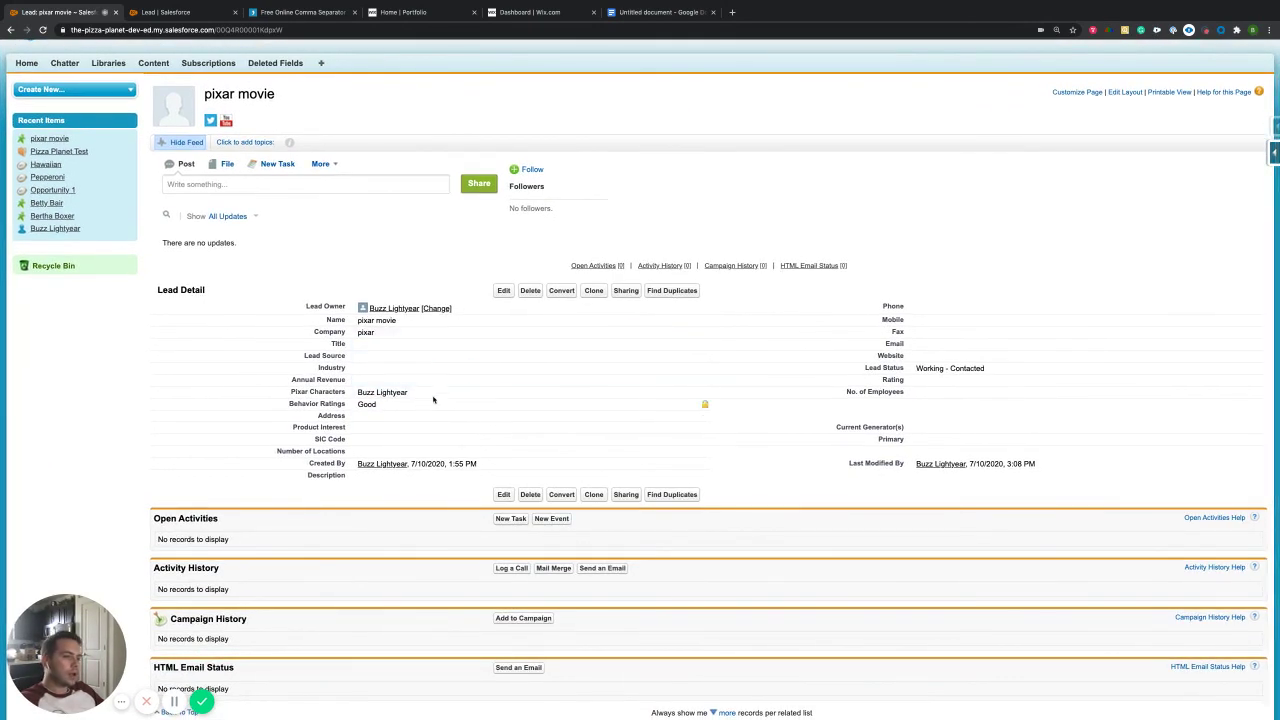
{"action": "double_click", "coordinate": [430, 394]}
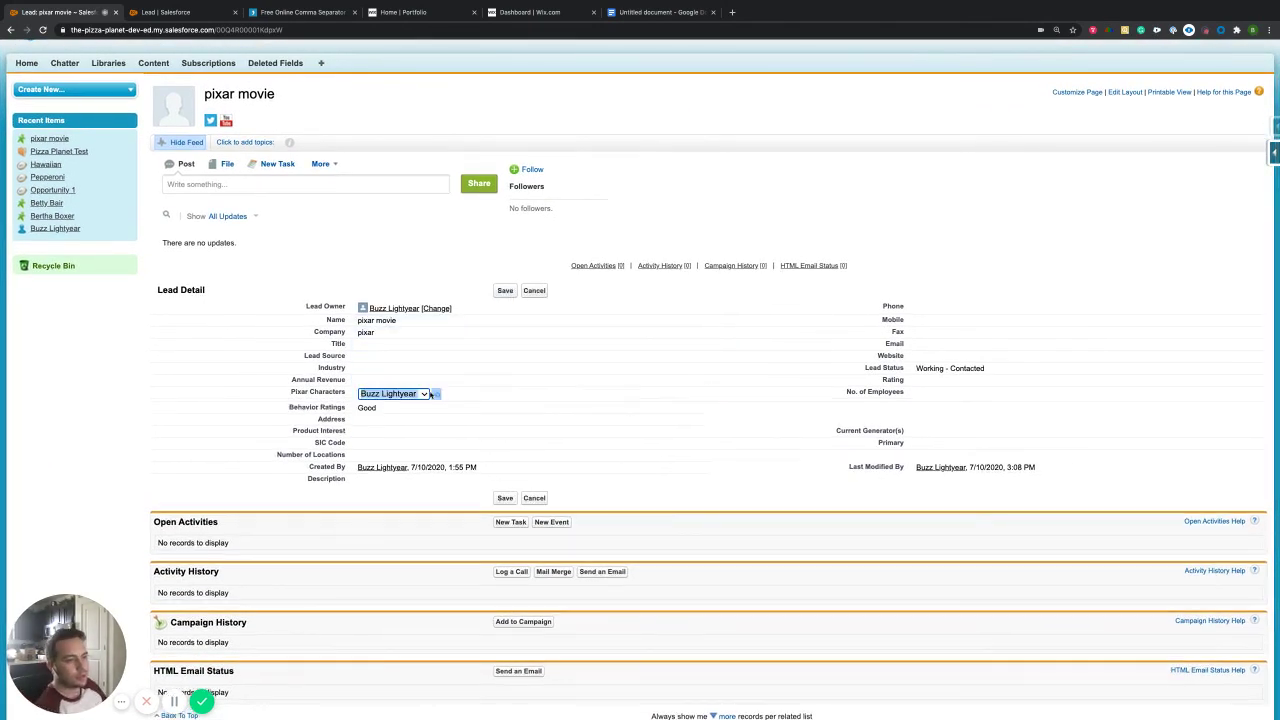
{"action": "left_click", "coordinate": [425, 394]}
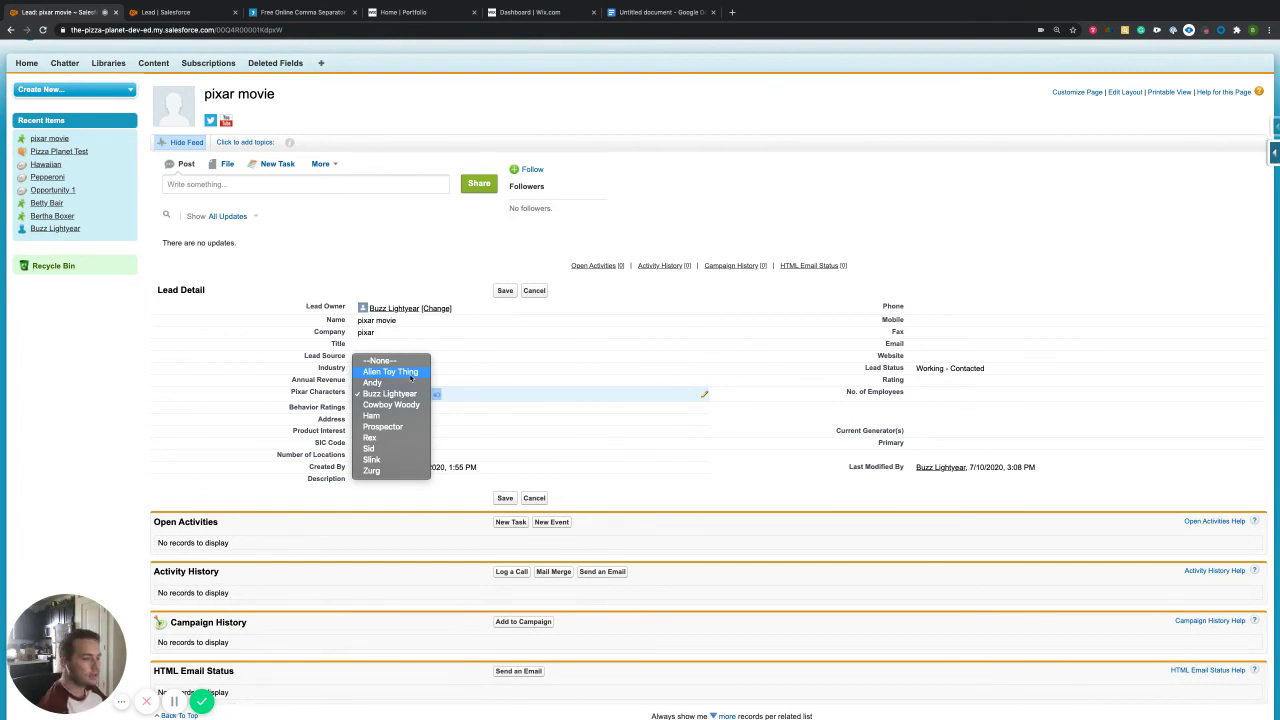
{"action": "left_click", "coordinate": [410, 376]}
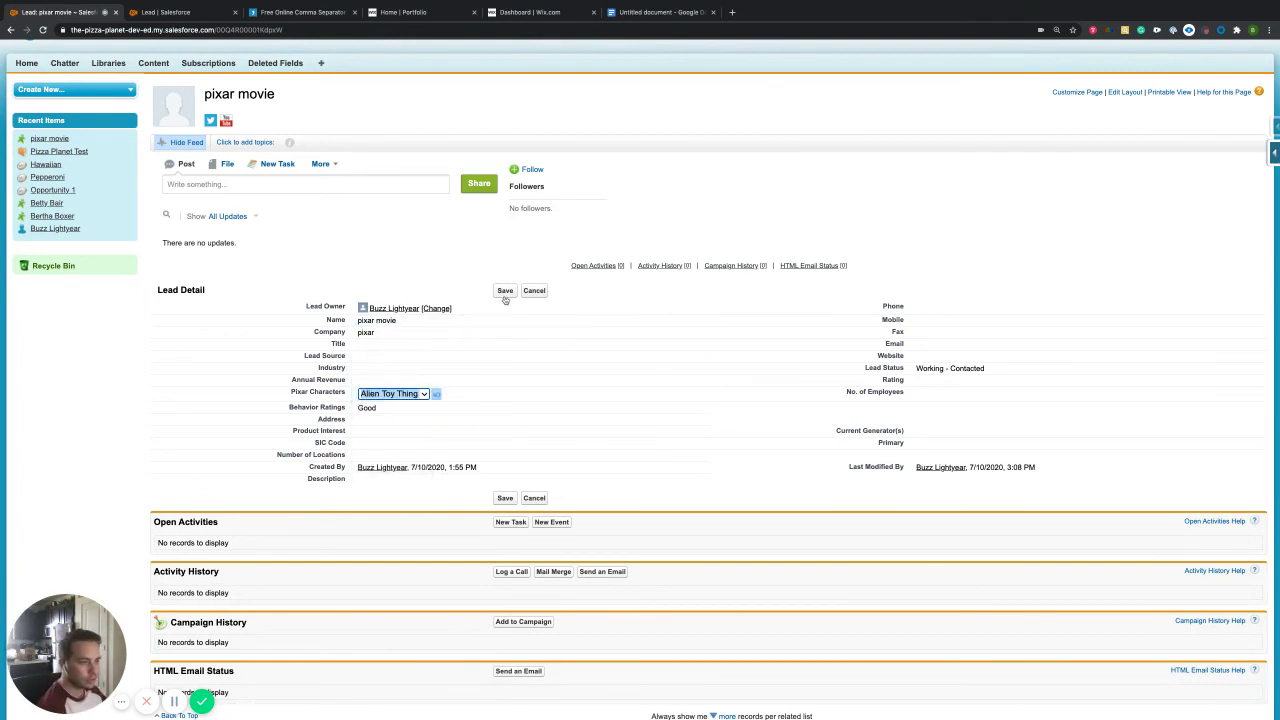
{"action": "key", "text": "Return"}
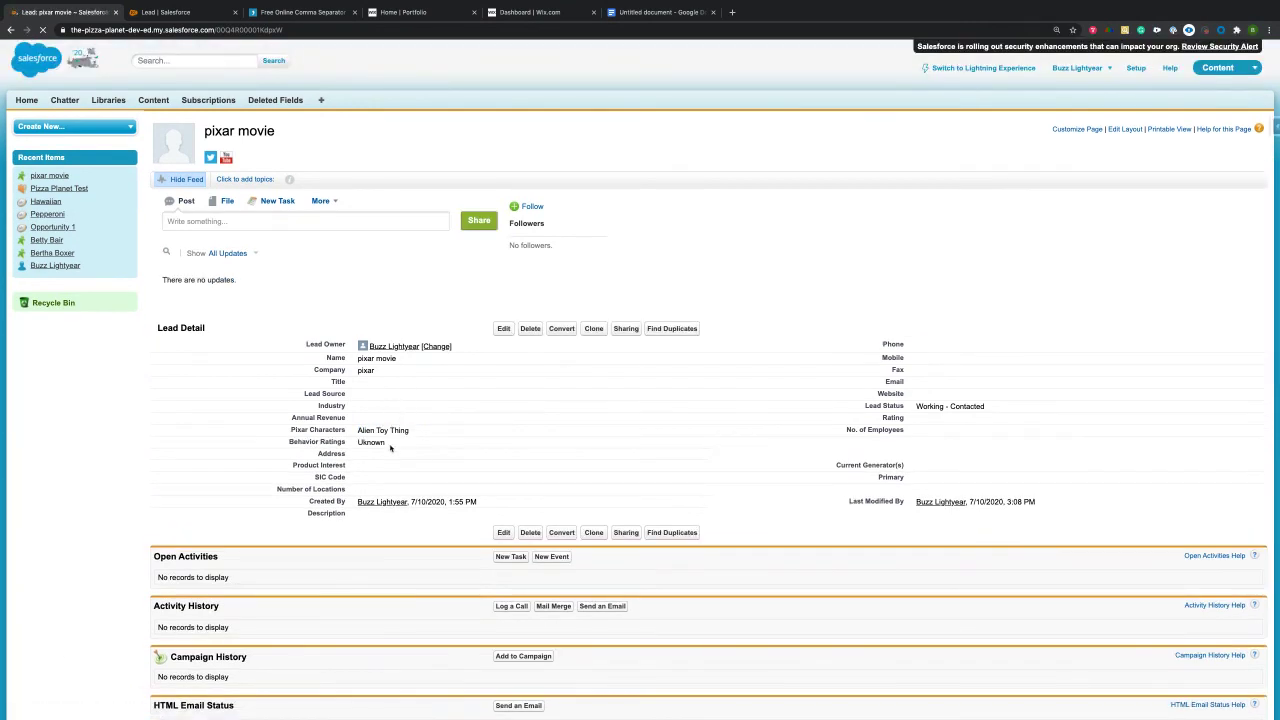
- Check the Uknown rating, then view the Behavior Ratings field's CASE formula in Setup
{"action": "double_click", "coordinate": [451, 442]}
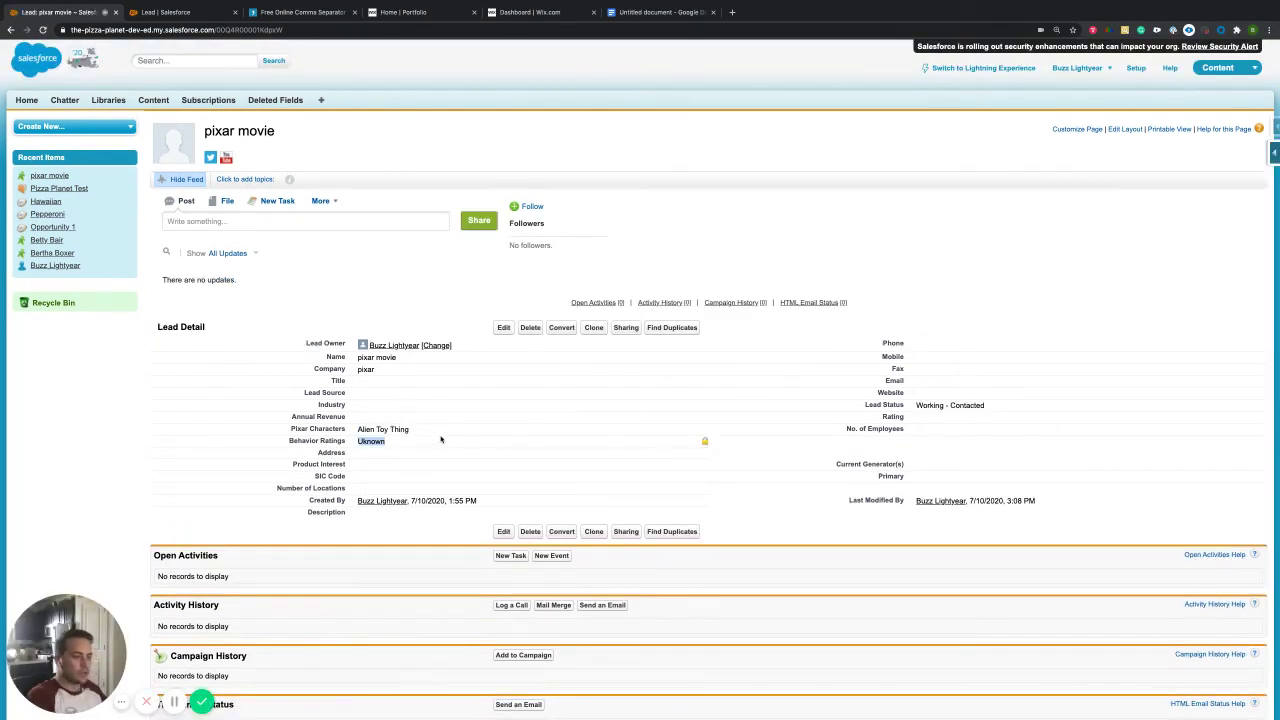
{"action": "left_click", "coordinate": [432, 289]}
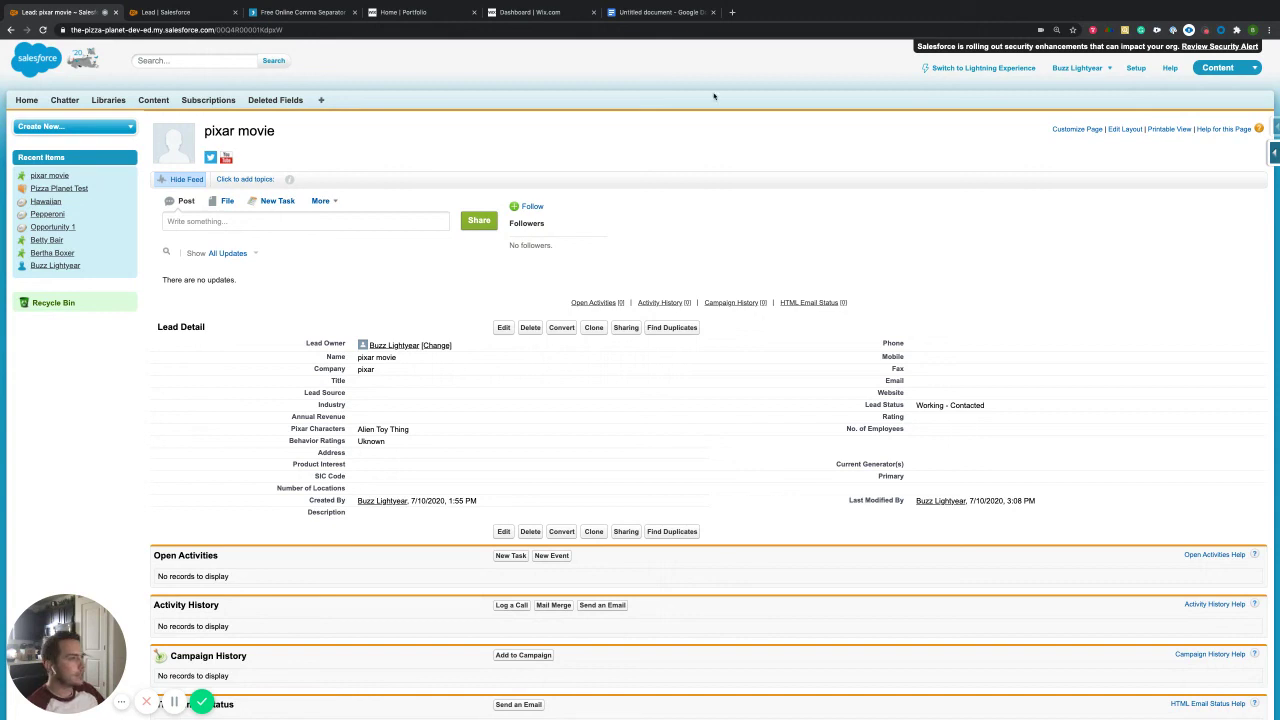
{"action": "left_click", "coordinate": [168, 12]}
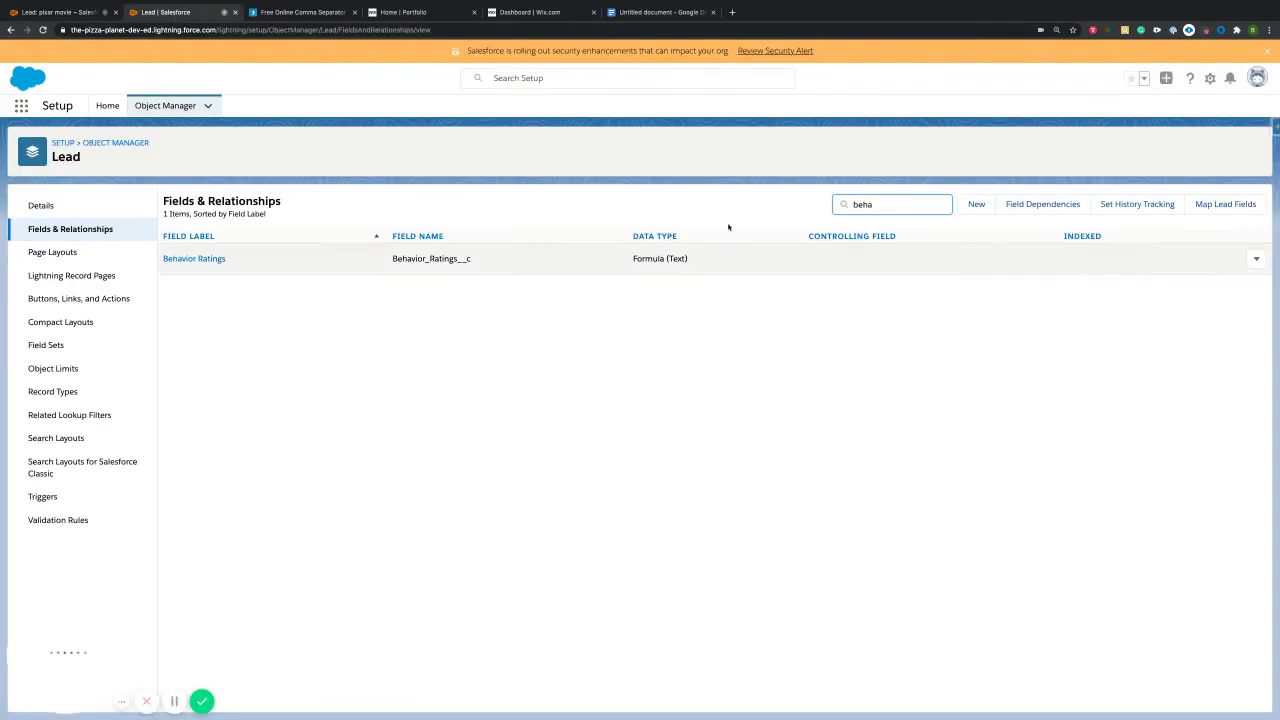
{"action": "left_click", "coordinate": [195, 261]}
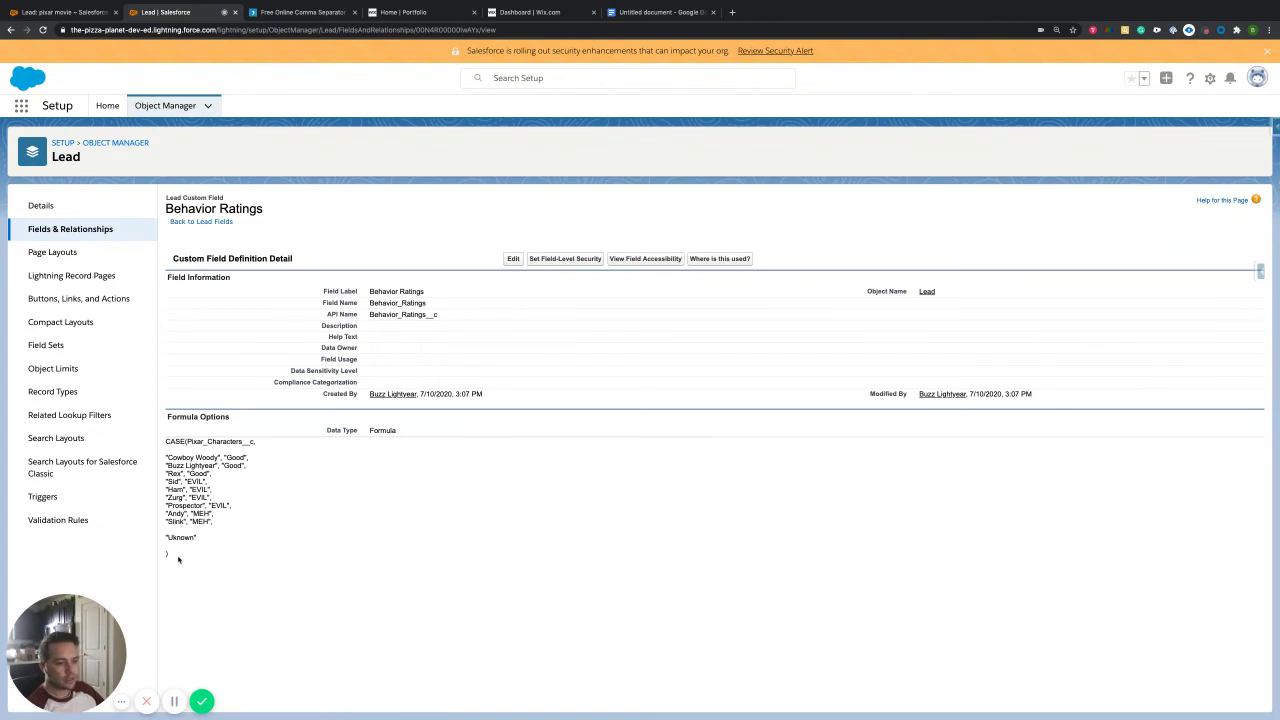
{"action": "left_click_drag", "start_coordinate": [178, 560], "coordinate": [368, 430]}
{"action": "left_click", "coordinate": [380, 514]}
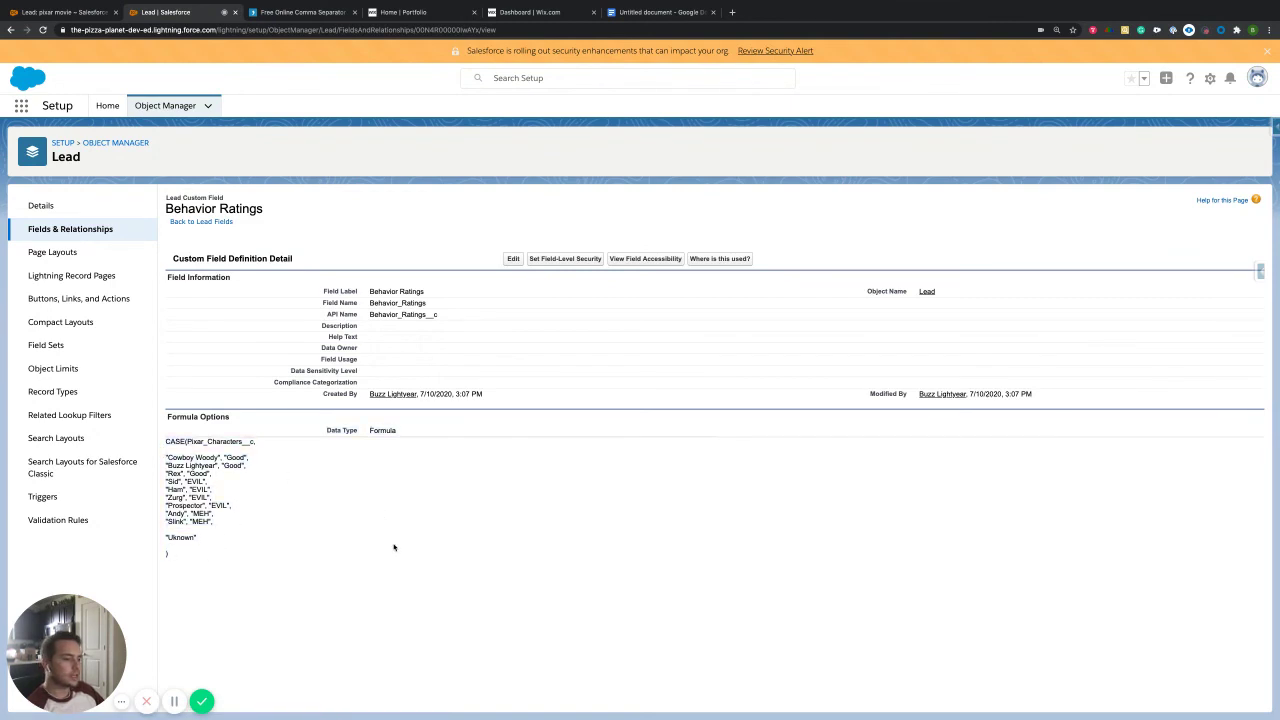